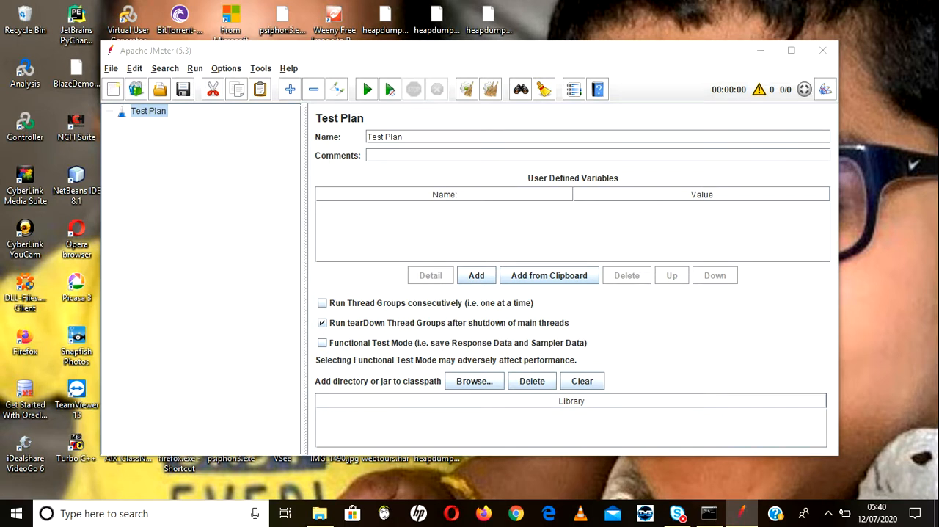
# Step: Maximize the window and open the recent test plan blazedemo (1).jmx
pyautogui.click(791, 50)
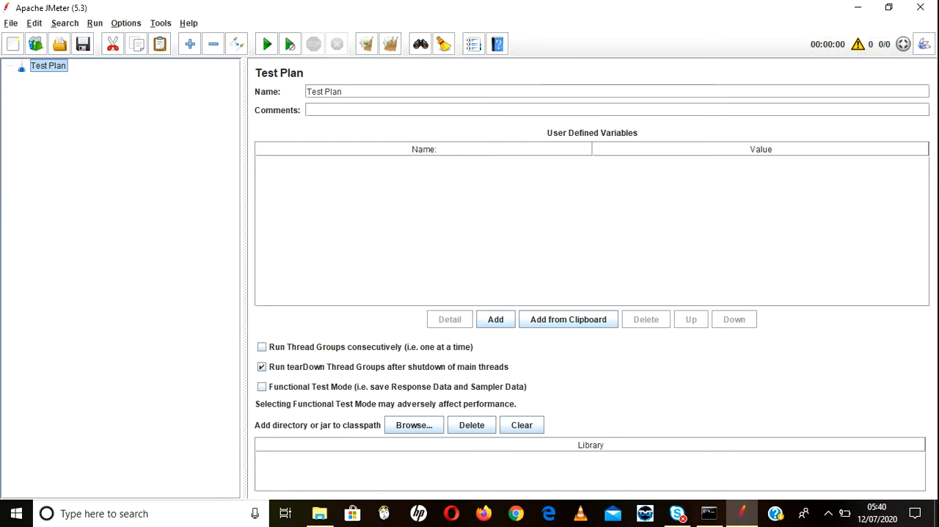
pyautogui.click(10, 23)
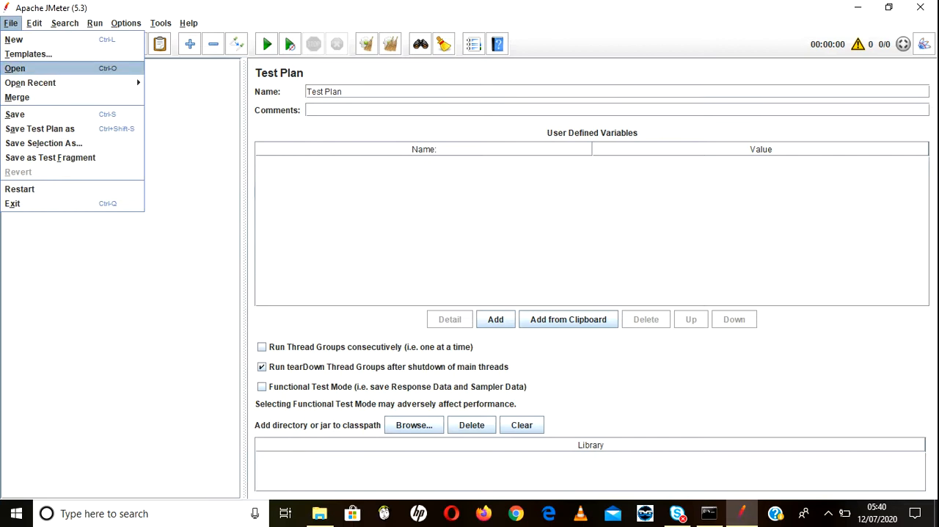
pyautogui.moveTo(30, 82)
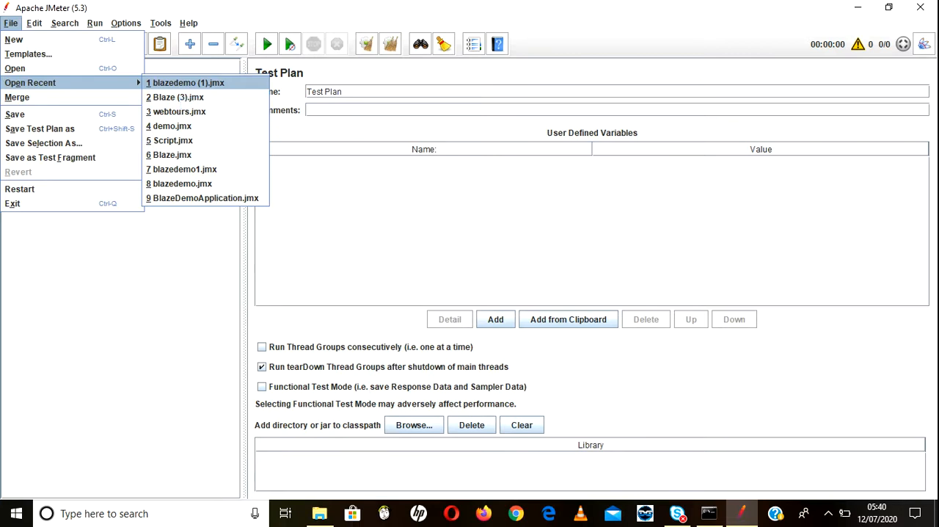
pyautogui.click(181, 83)
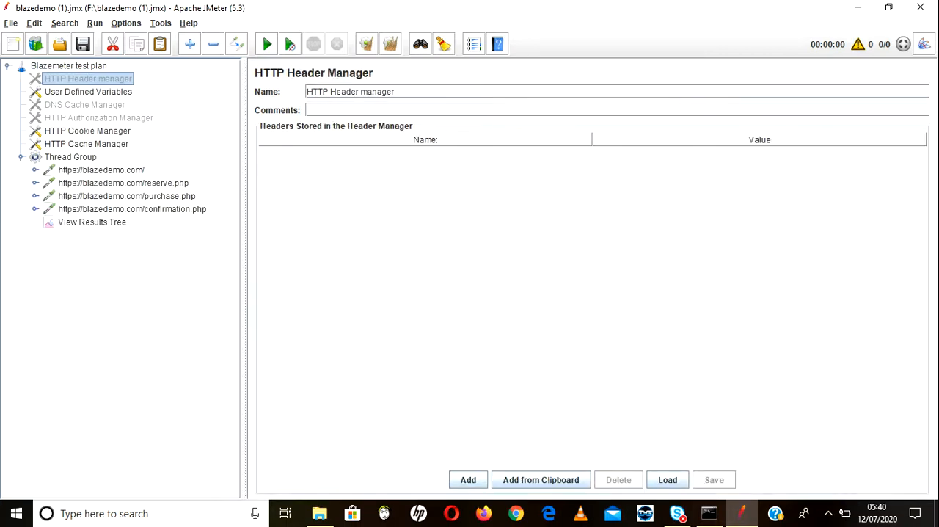
# Step: Review the blazedemo.com home request, View Results Tree and Thread Group settings, and run the test plan
pyautogui.click(101, 170)
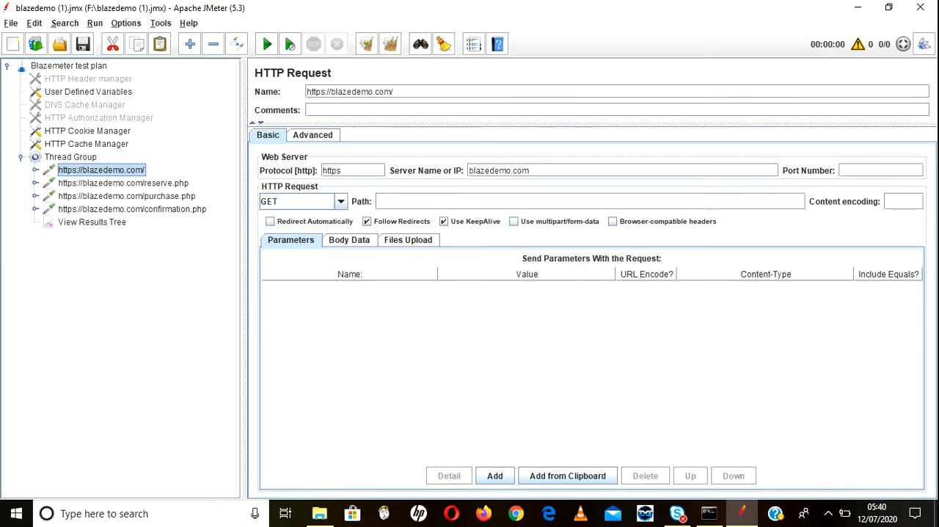
pyautogui.click(92, 222)
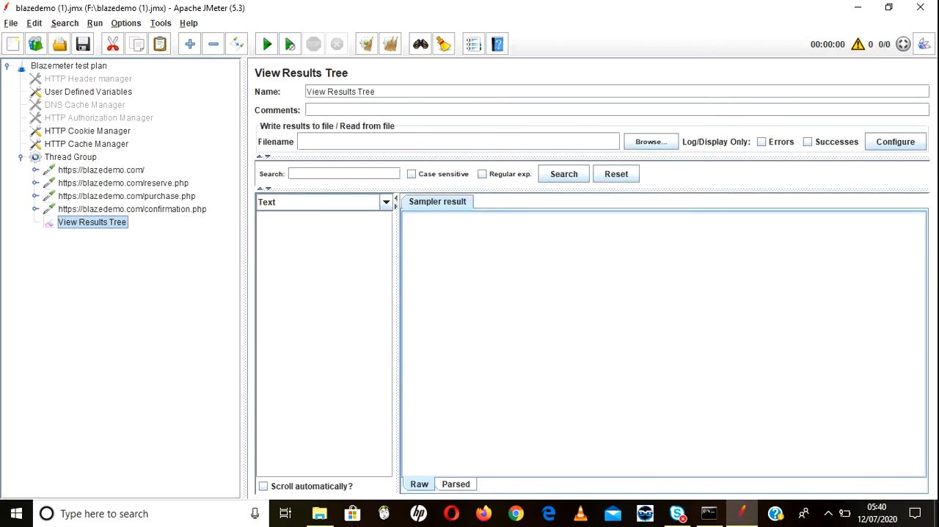
pyautogui.click(101, 171)
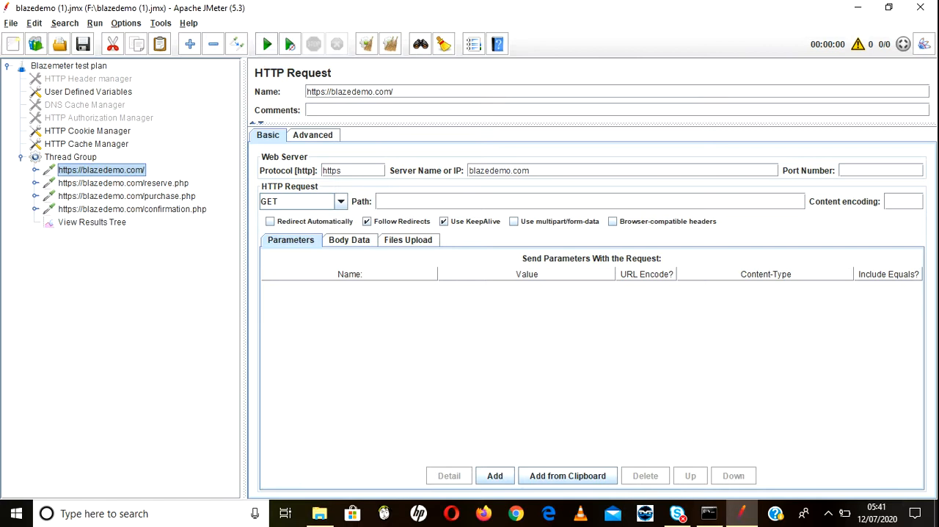
pyautogui.click(70, 157)
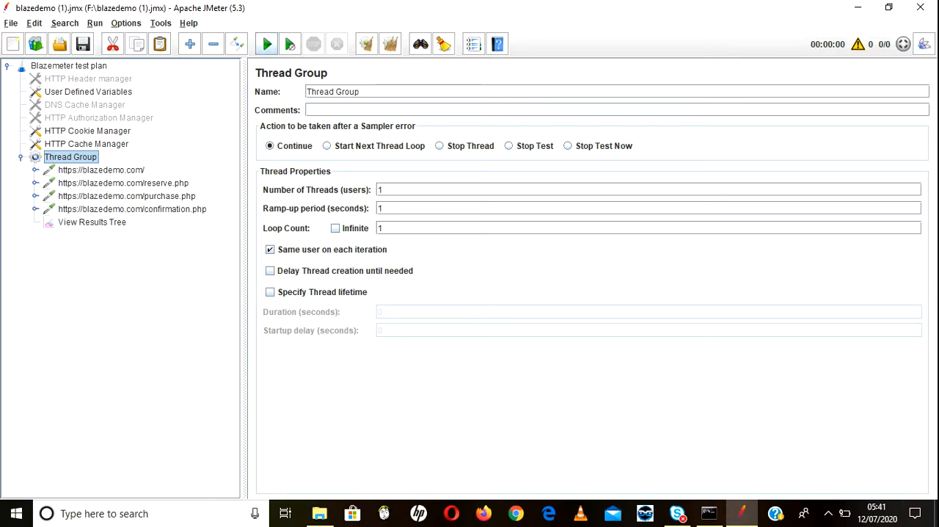
pyautogui.click(267, 44)
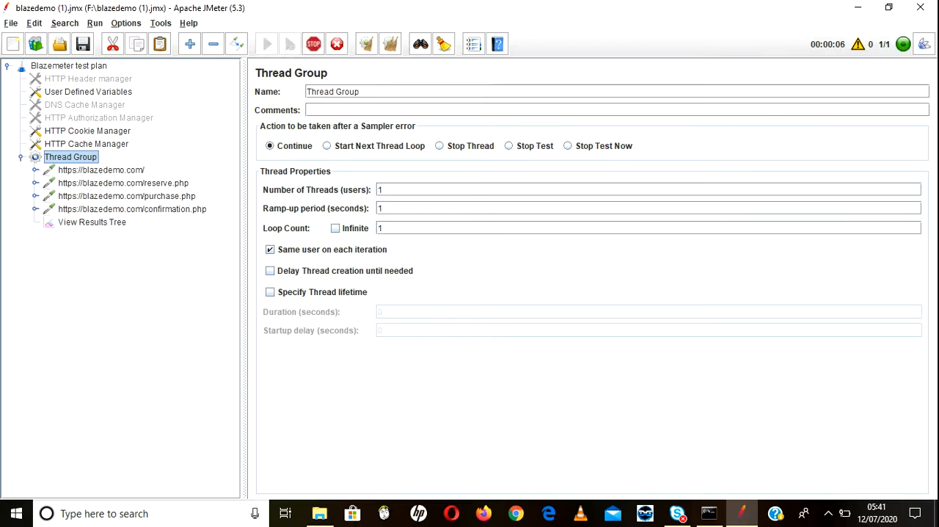
# Step: Examine the sampler result of each blazedemo.com request in View Results Tree, from the home page through confirmation.php
pyautogui.click(93, 222)
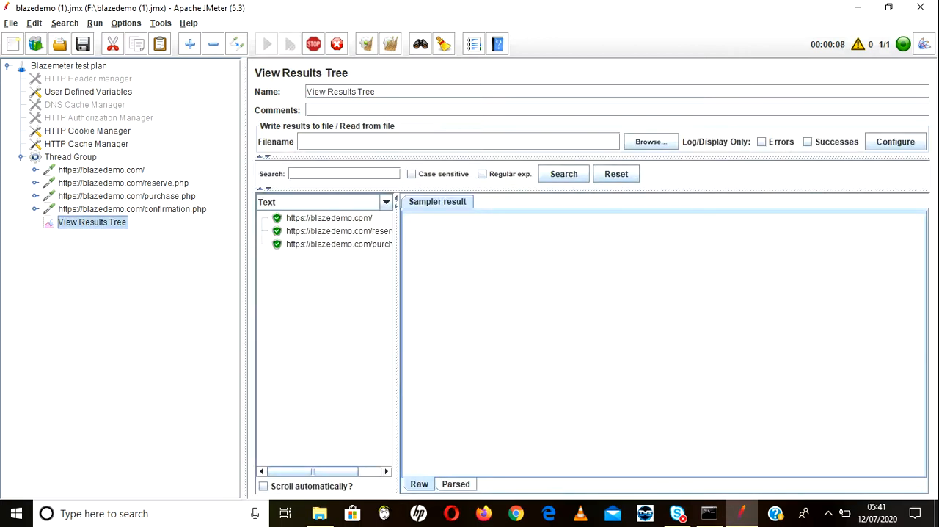
pyautogui.click(329, 217)
pyautogui.click(338, 231)
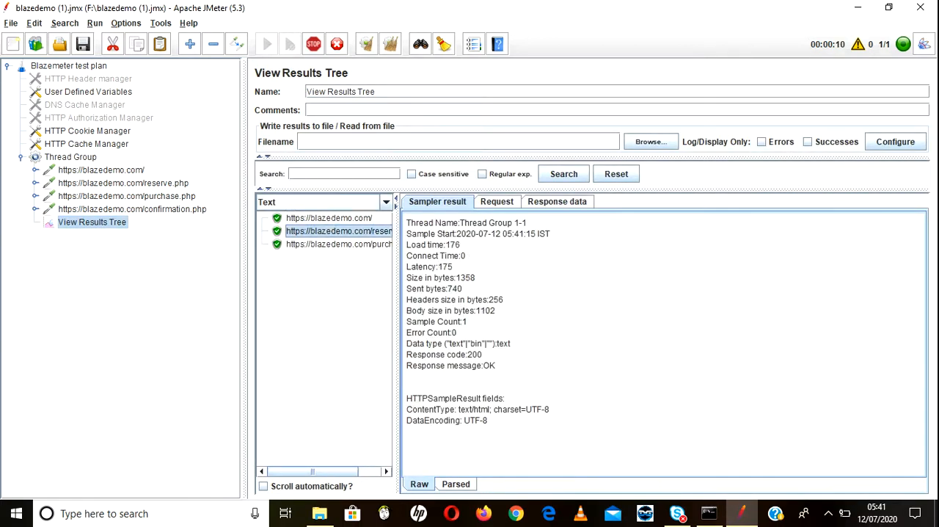
pyautogui.click(338, 245)
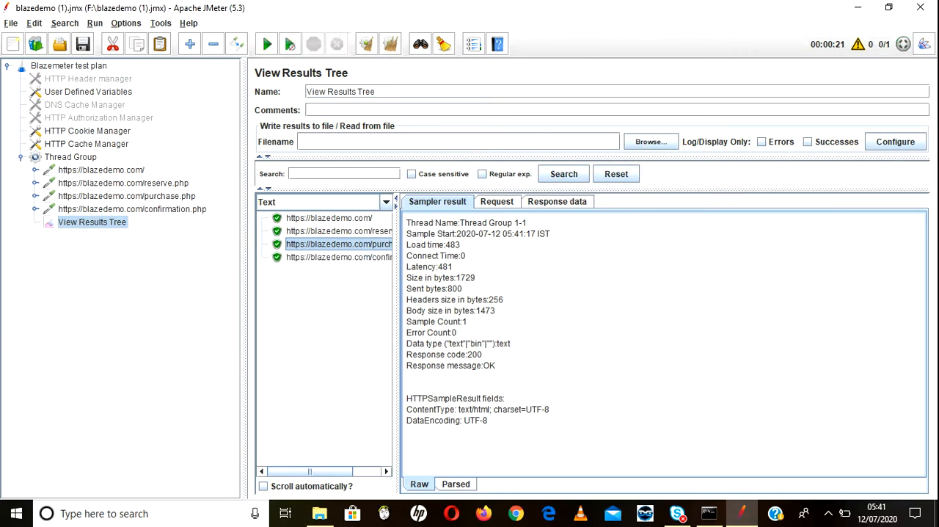
pyautogui.click(35, 209)
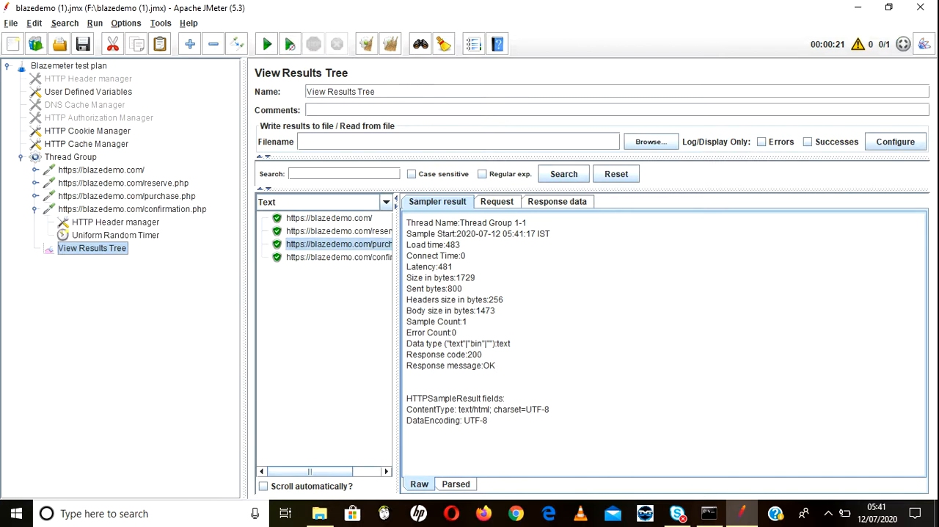
pyautogui.click(338, 258)
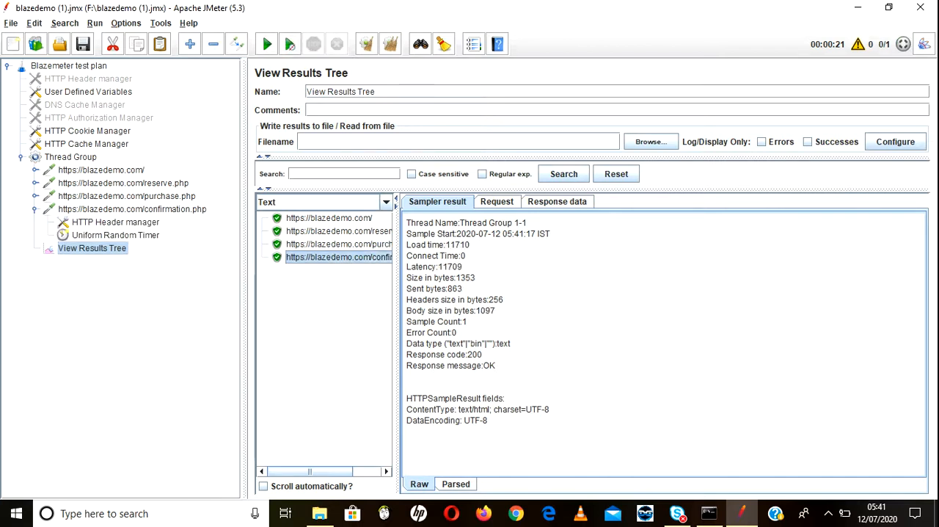
# Step: Inspect the confirmation.php request's headers and the delay settings of the confirmation.php and purchase.php Uniform Random Timers
pyautogui.click(115, 236)
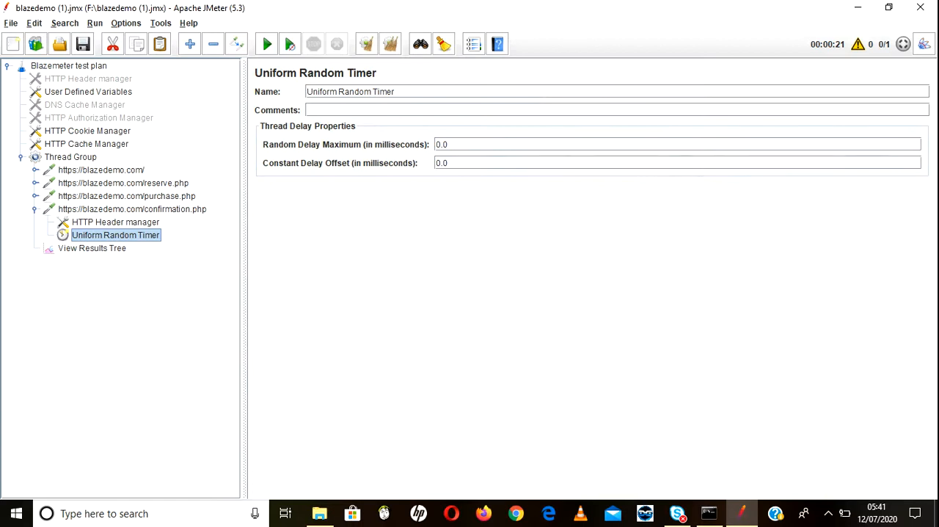
pyautogui.click(116, 222)
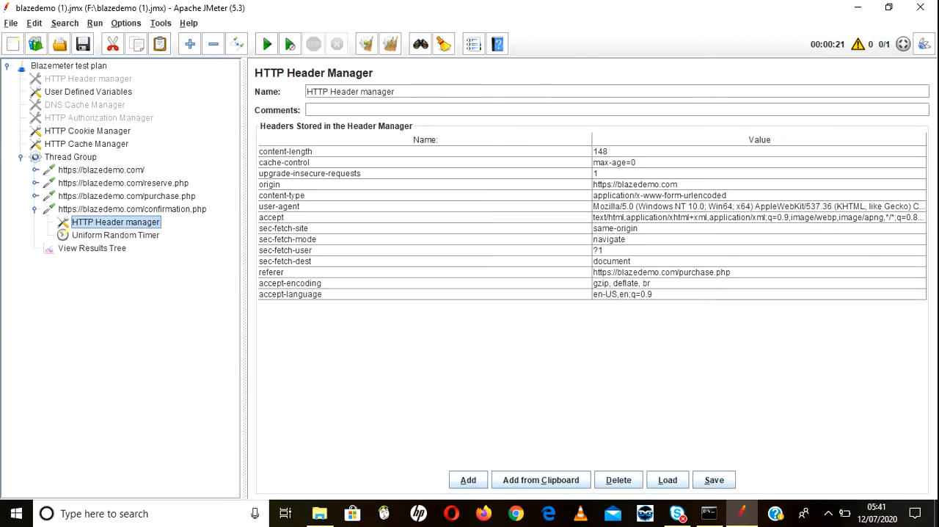
pyautogui.click(116, 236)
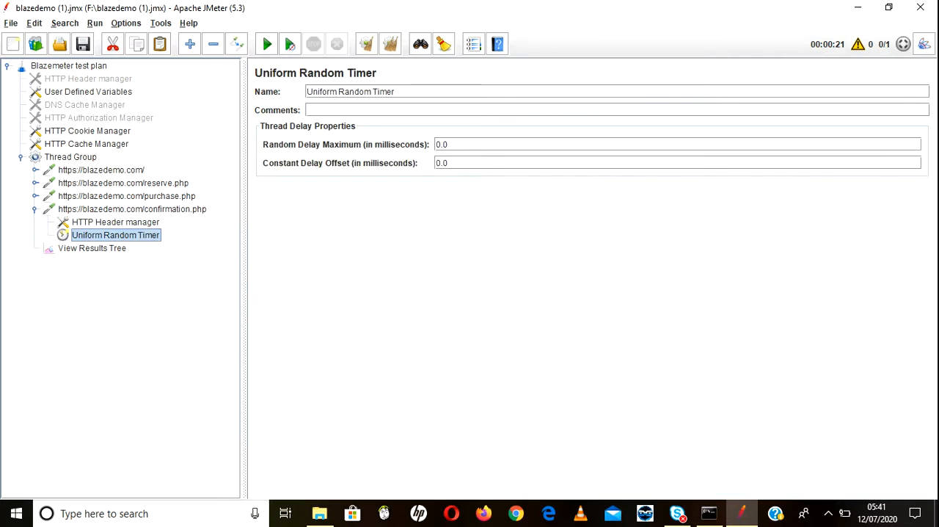
pyautogui.click(34, 196)
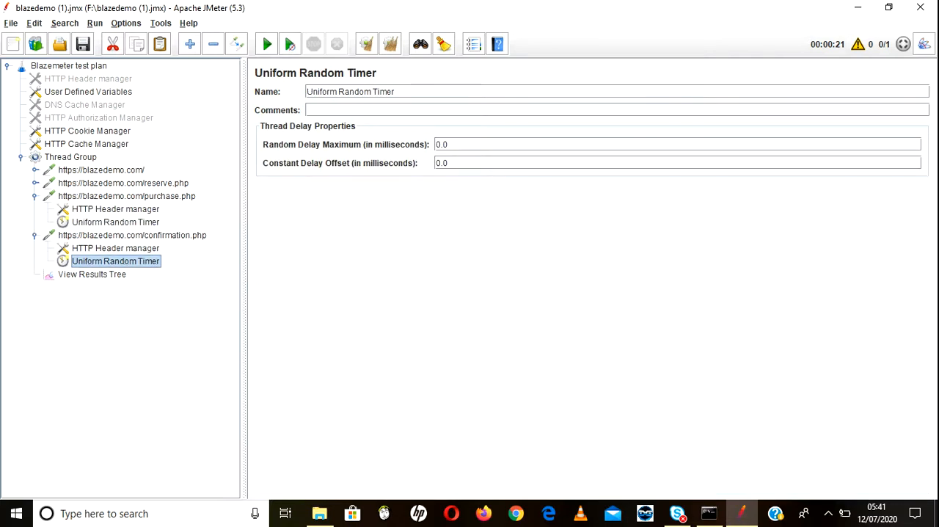
pyautogui.click(115, 222)
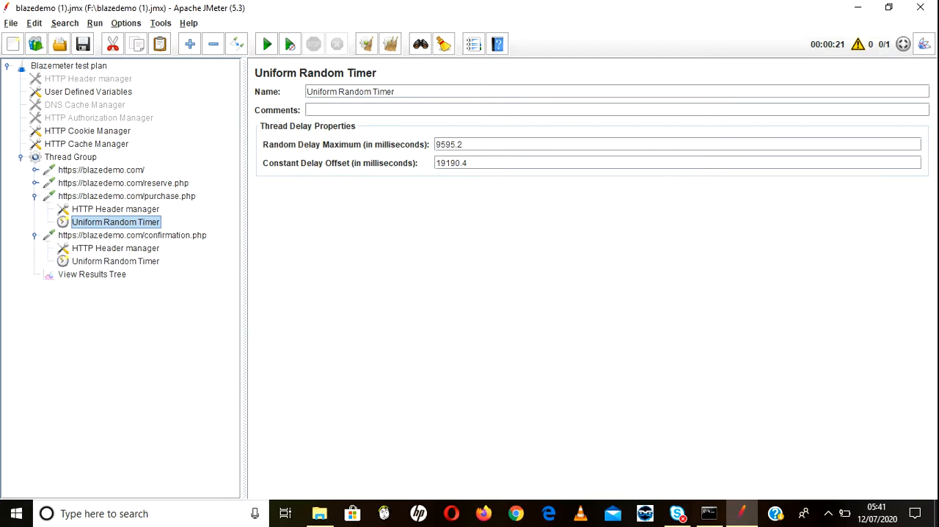
# Step: Compare the sampler results of all four requests in View Results Tree, returning to the reserve.php result
pyautogui.click(91, 274)
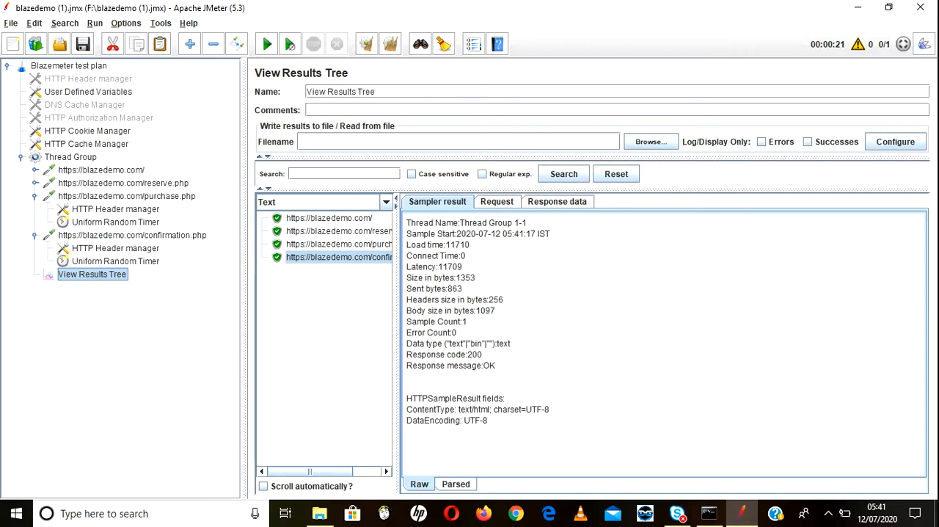
pyautogui.click(329, 218)
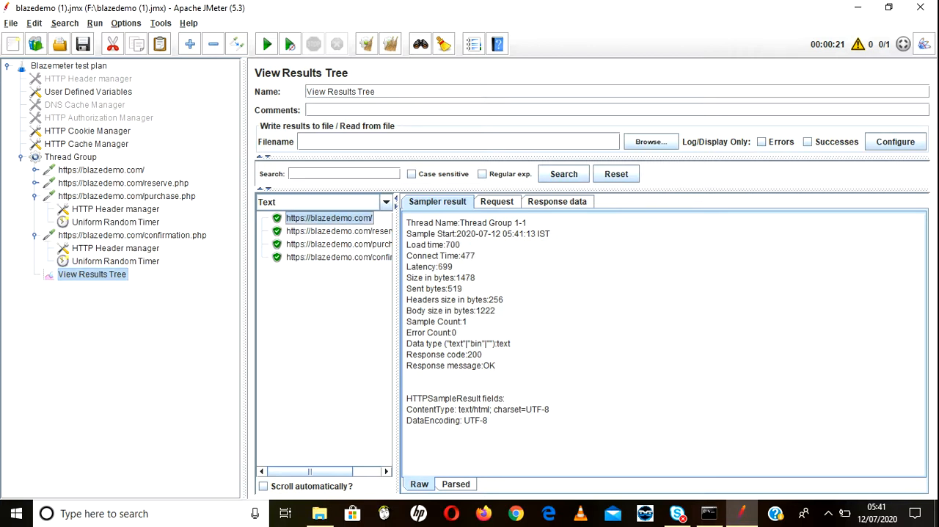
pyautogui.click(338, 231)
pyautogui.click(338, 245)
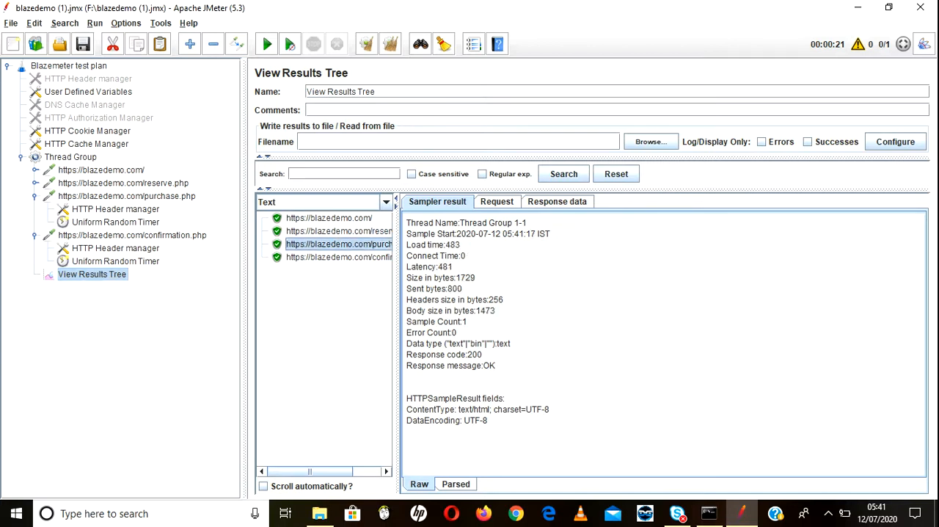
pyautogui.click(339, 257)
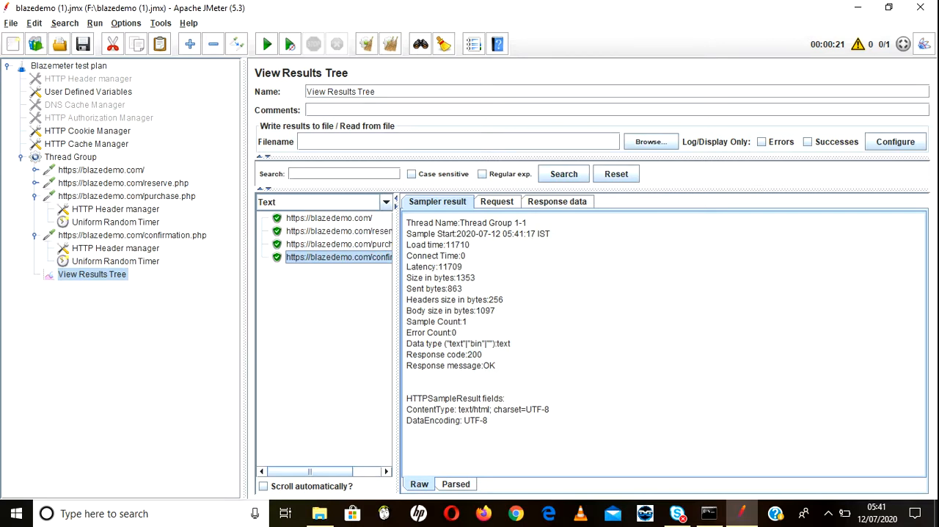
pyautogui.click(338, 231)
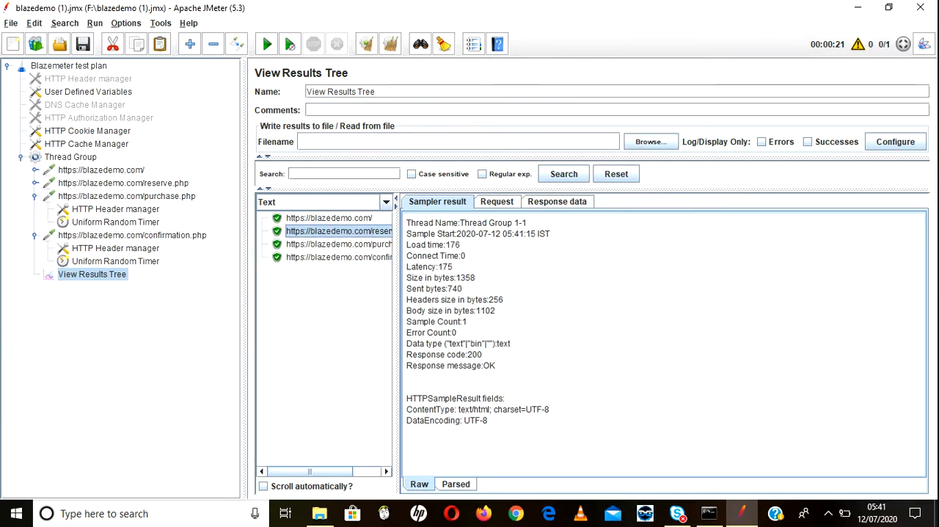
# Step: Inspect the parameters sent with the confirmation.php and reserve.php requests
pyautogui.click(132, 236)
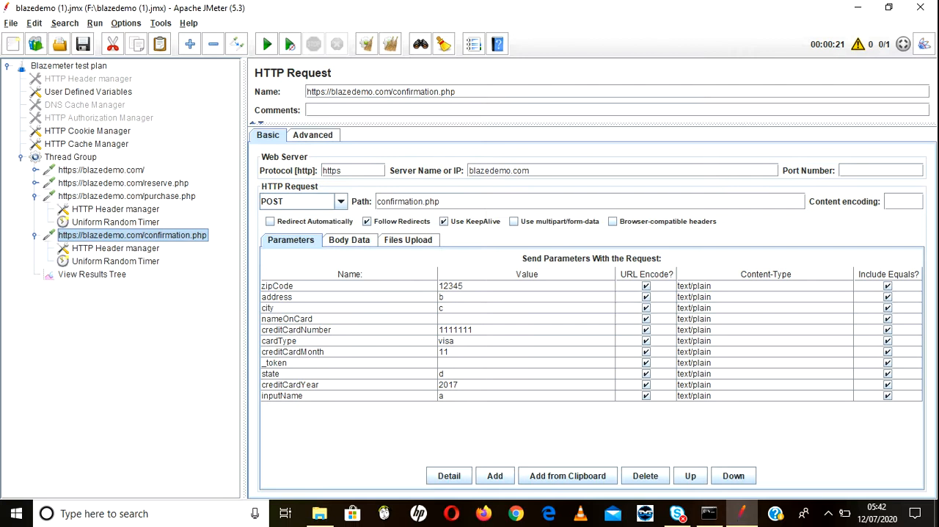
pyautogui.click(34, 183)
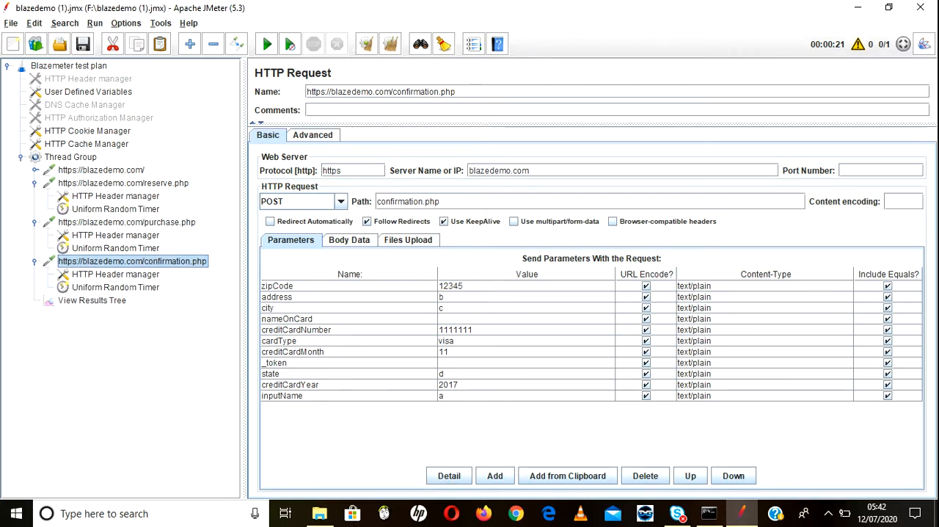
pyautogui.click(123, 184)
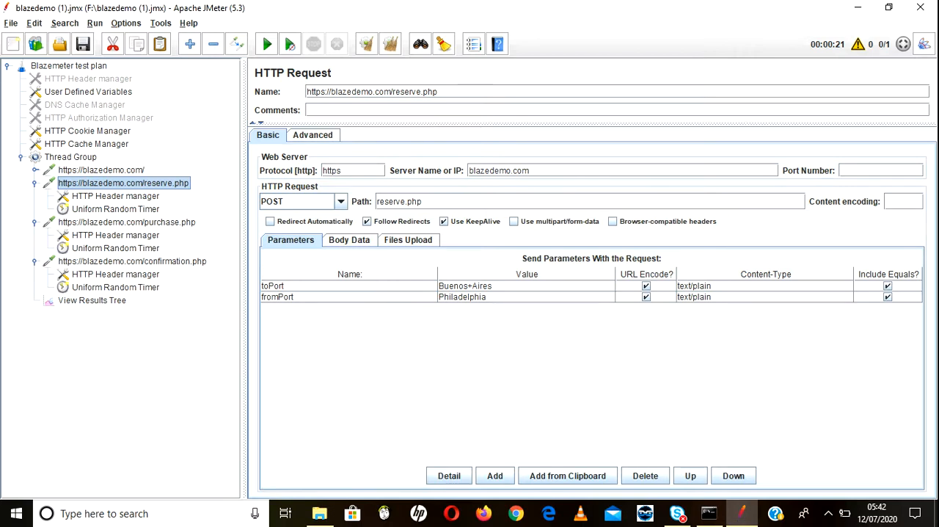
# Step: Switch to Chrome, load blazedemo.com and maximize the browser window
pyautogui.click(516, 513)
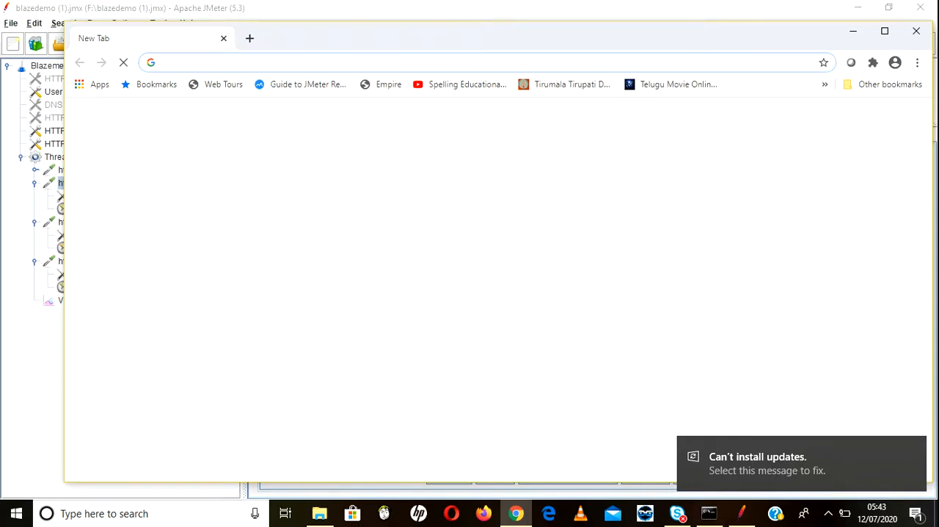
pyautogui.write('b')
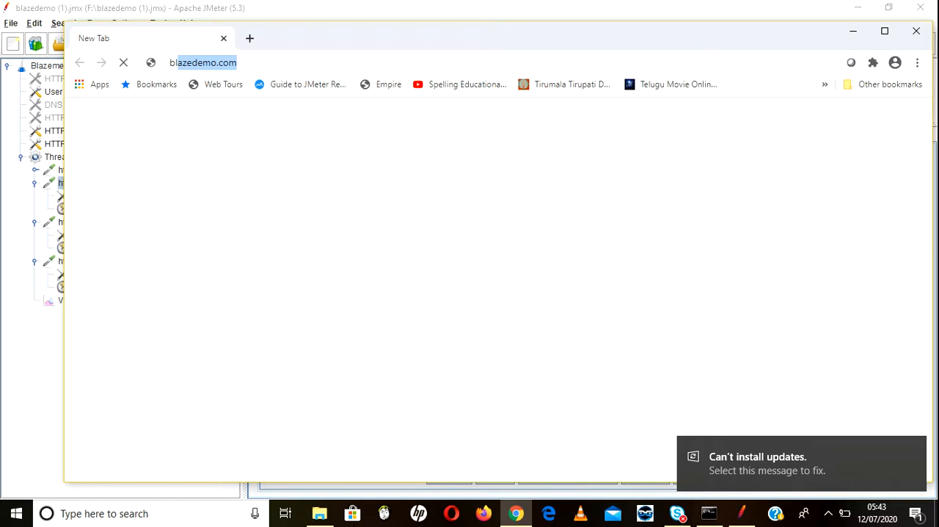
pyautogui.write('lazedemo.com')
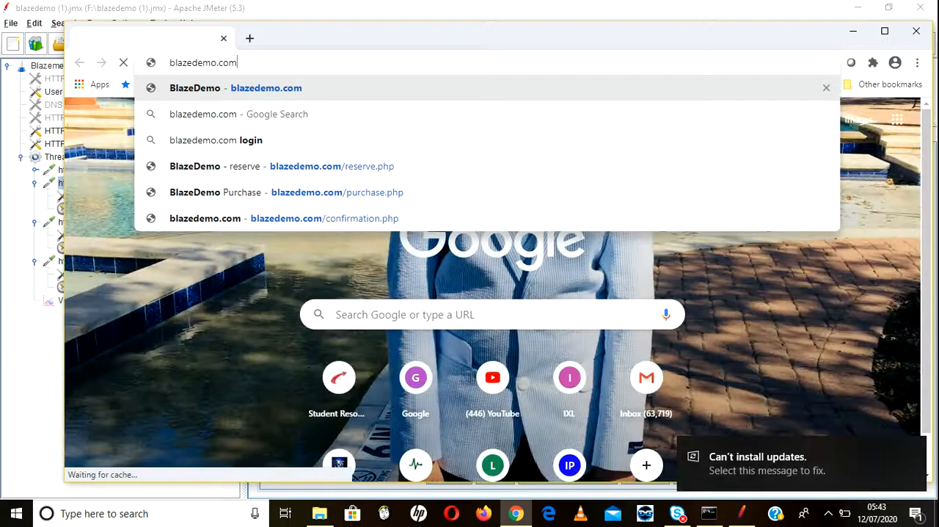
pyautogui.press('Return')
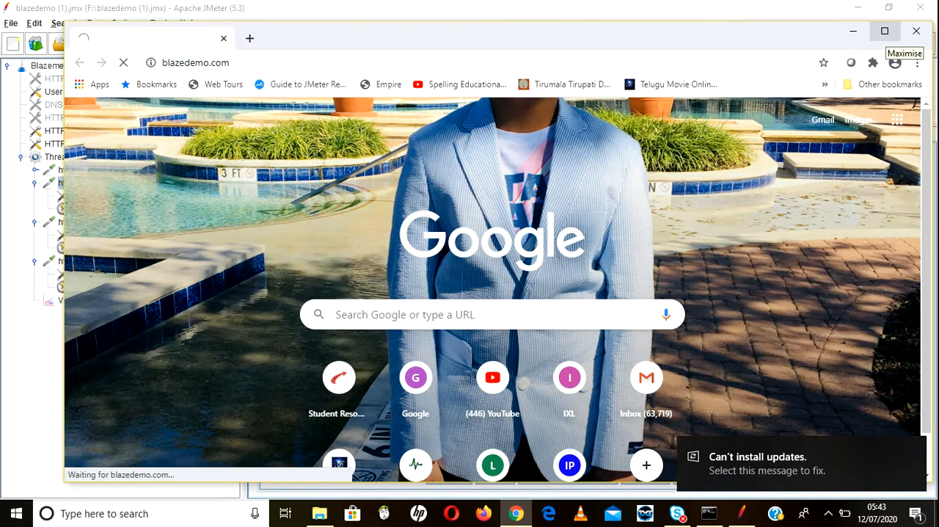
pyautogui.click(885, 30)
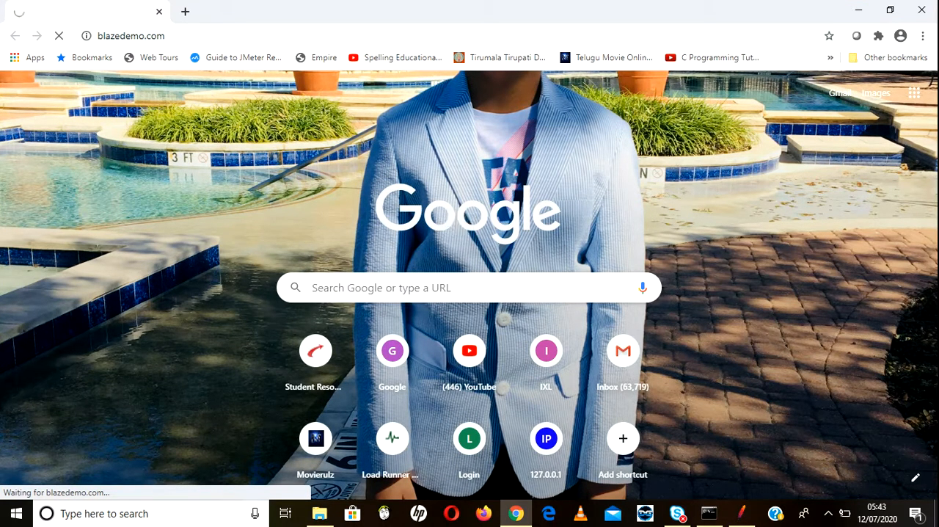
pyautogui.click(828, 513)
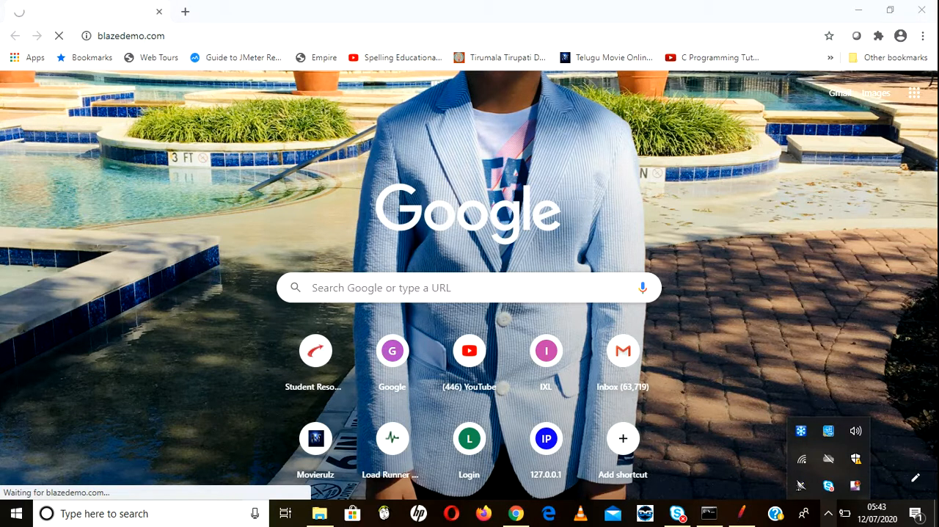
pyautogui.click(828, 513)
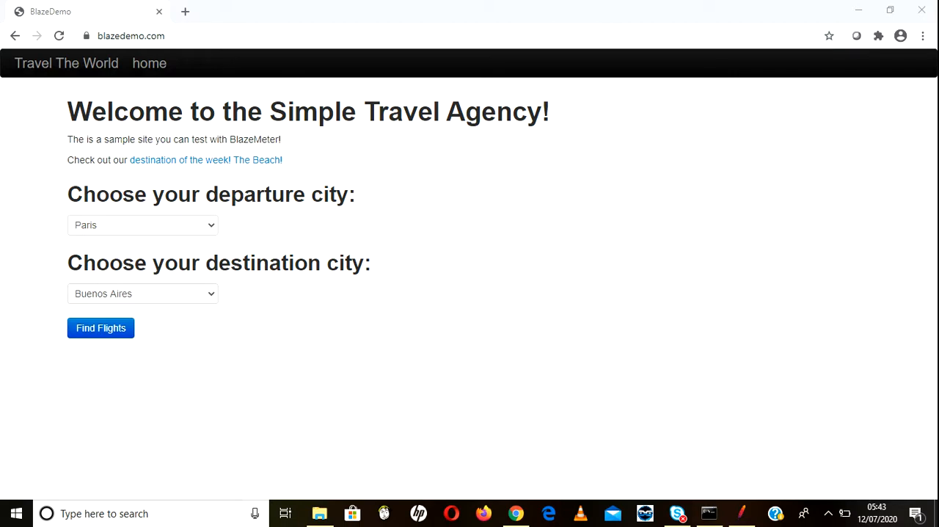
# Step: Check the options offered in the departure and destination city lists on the BlazeDemo page
pyautogui.click(143, 225)
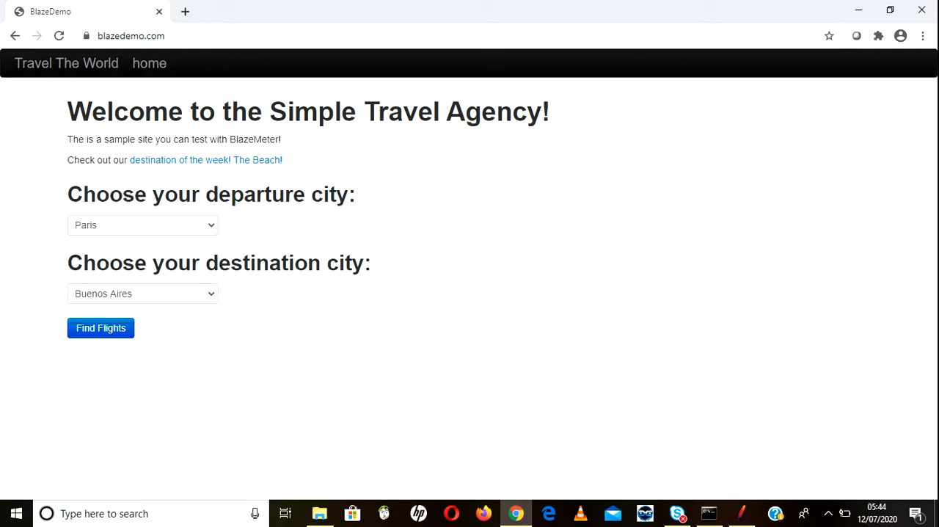
pyautogui.click(143, 225)
pyautogui.click(143, 225)
pyautogui.click(143, 294)
pyautogui.click(143, 293)
pyautogui.click(143, 225)
pyautogui.click(143, 225)
# Step: Reload blazedemo.com and check the departure city list again
pyautogui.click(131, 36)
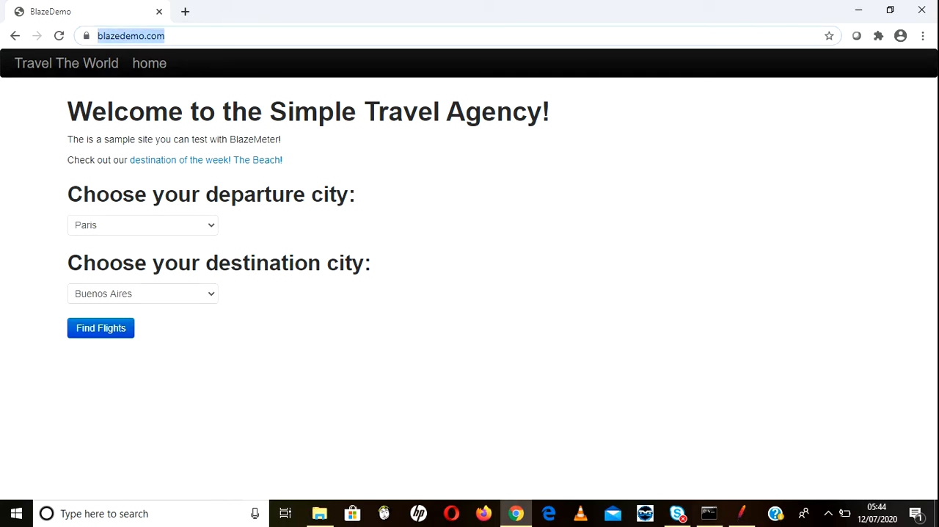
pyautogui.press('Return')
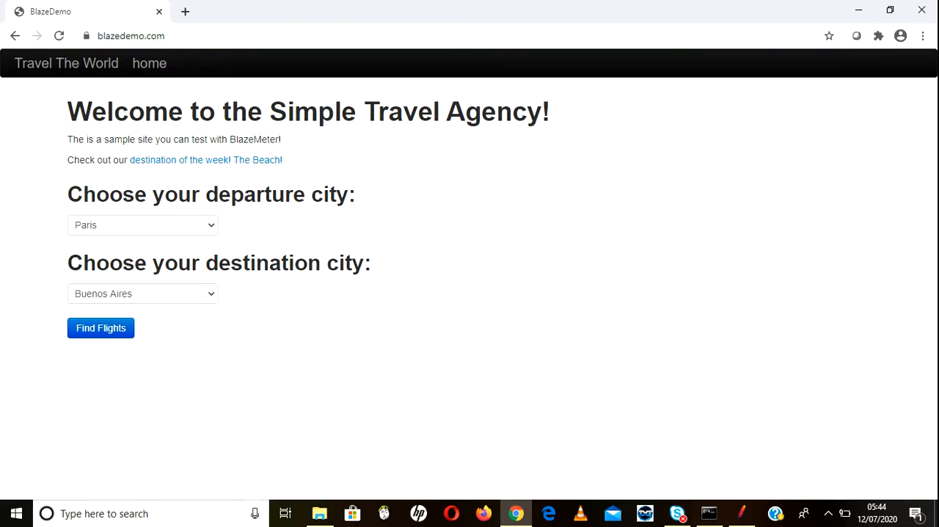
pyautogui.click(142, 225)
pyautogui.click(142, 226)
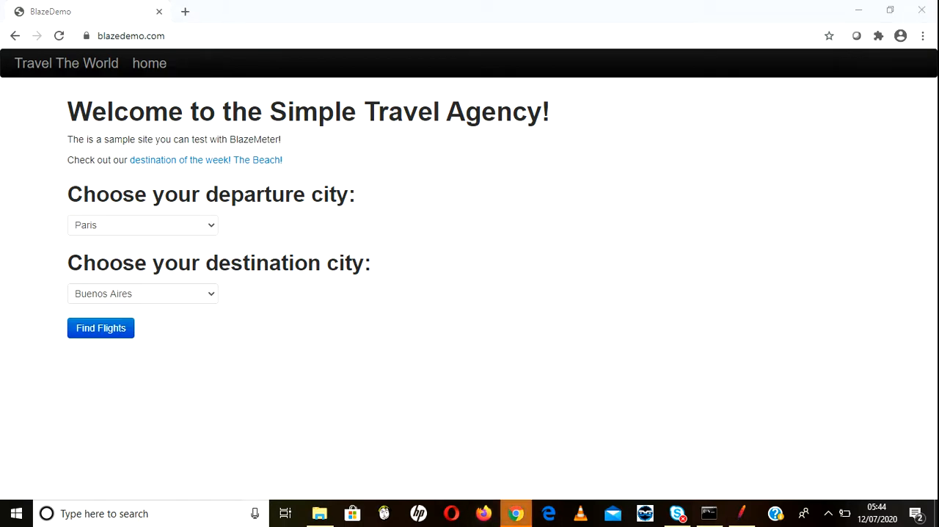
# Step: Switch to JMeter to compare the reserve.php parameters with the BlazeDemo page in Chrome, and minimize Chrome
pyautogui.click(741, 514)
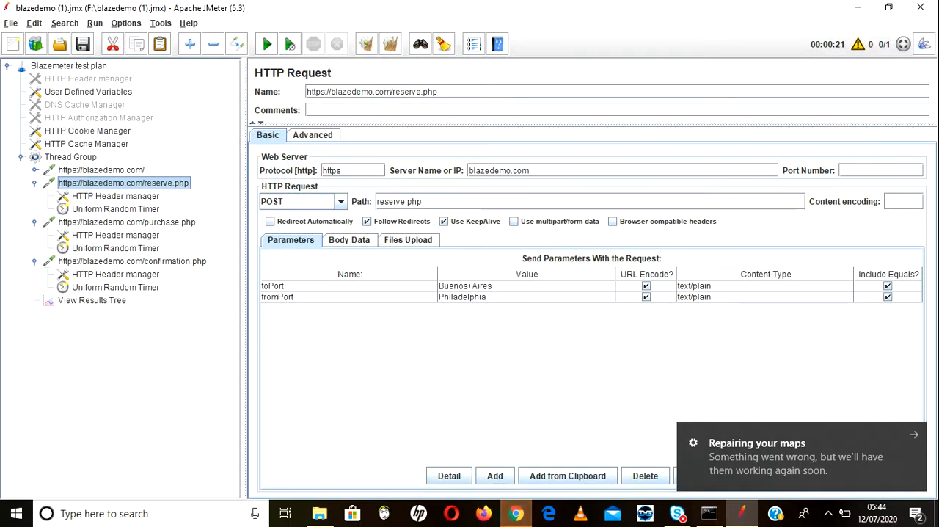
pyautogui.click(515, 514)
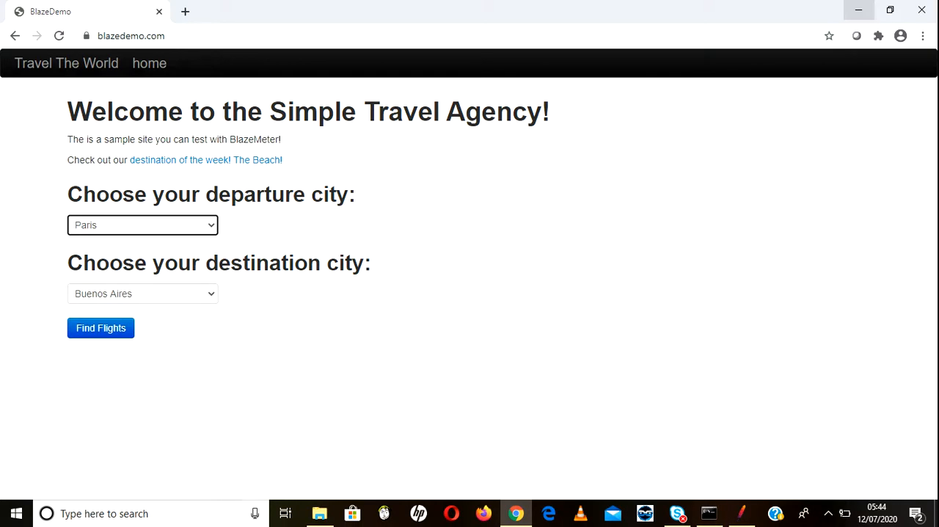
pyautogui.click(858, 10)
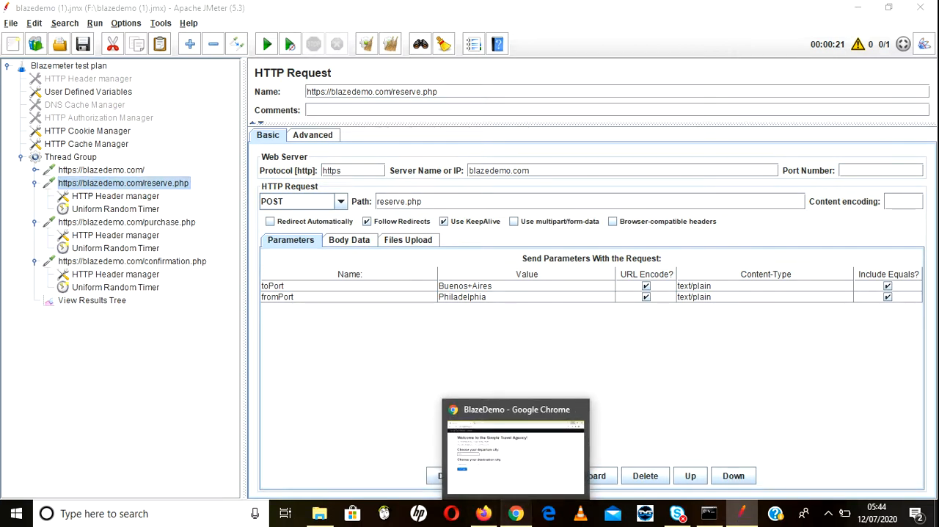
# Step: Switch to Firefox, decline making it the default browser, and load blazedemo.com
pyautogui.click(516, 513)
pyautogui.click(516, 513)
pyautogui.click(484, 512)
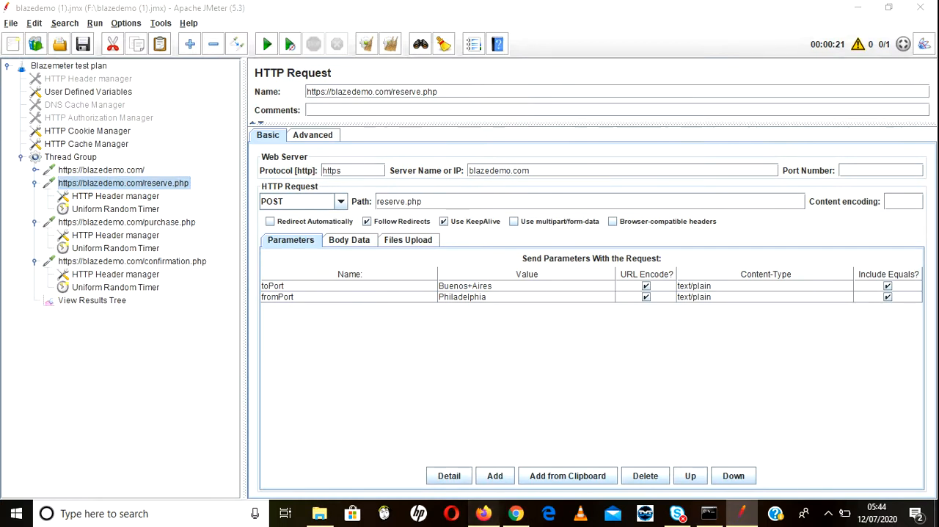
pyautogui.click(506, 271)
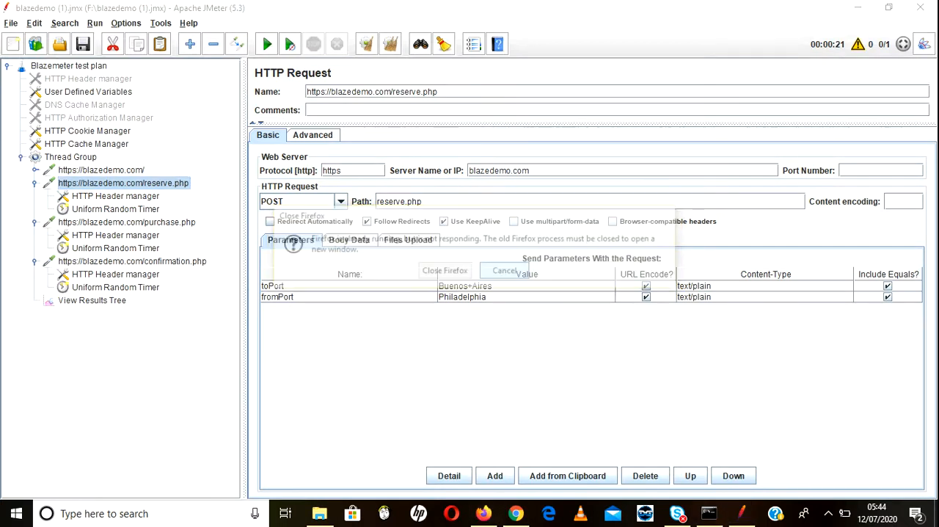
pyautogui.click(484, 512)
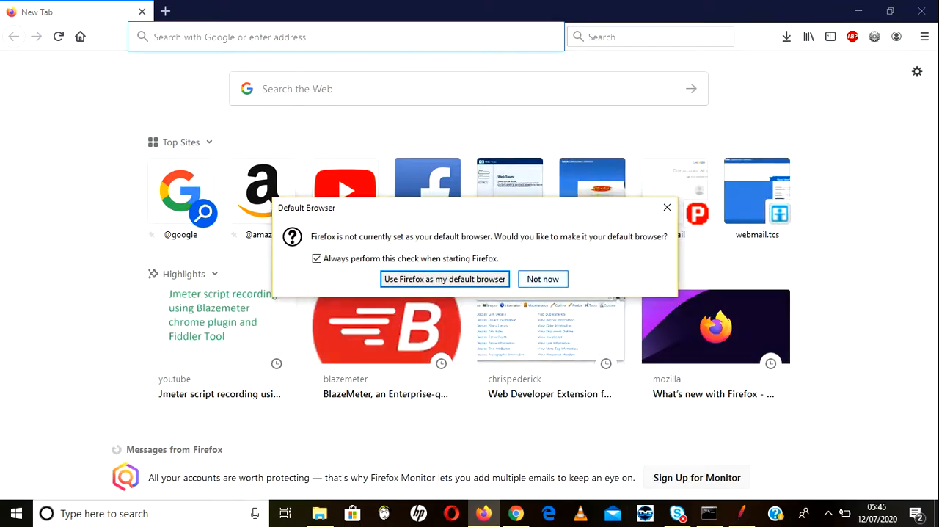
pyautogui.click(542, 279)
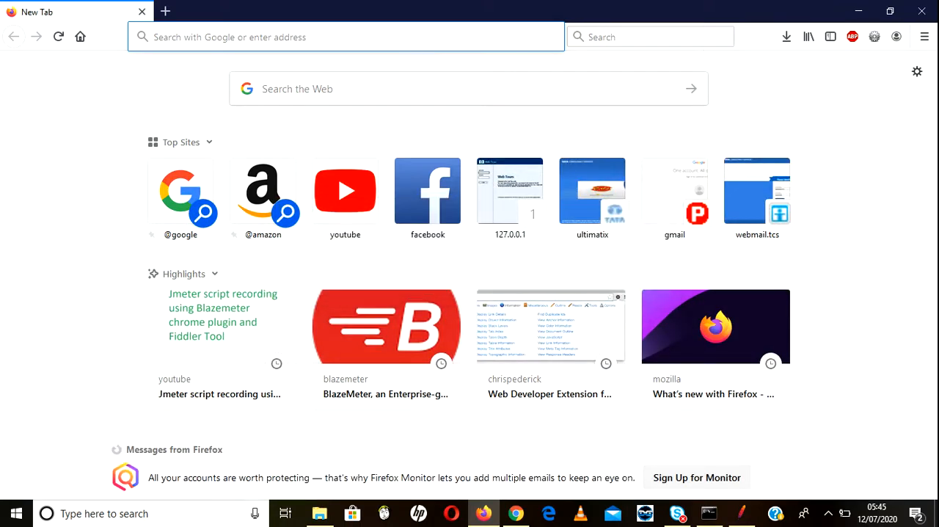
pyautogui.write('blazedemo.com/')
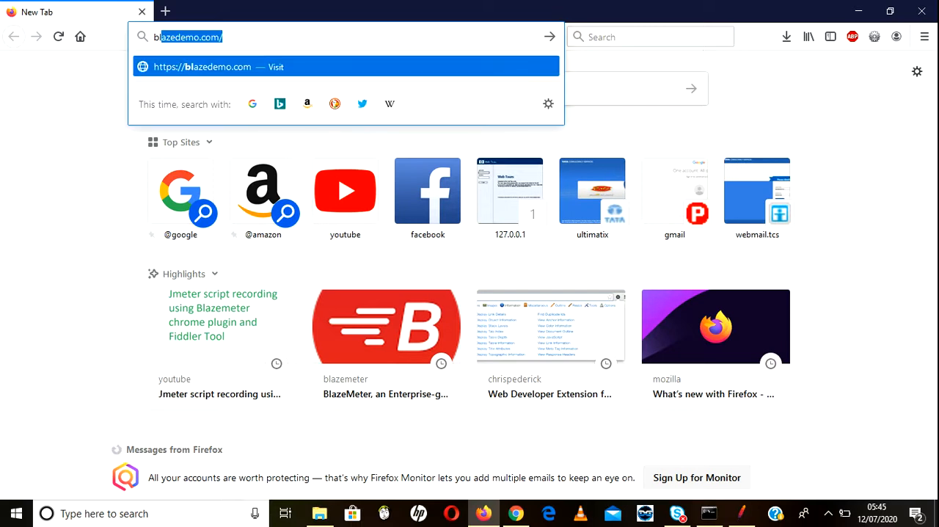
pyautogui.press('Return')
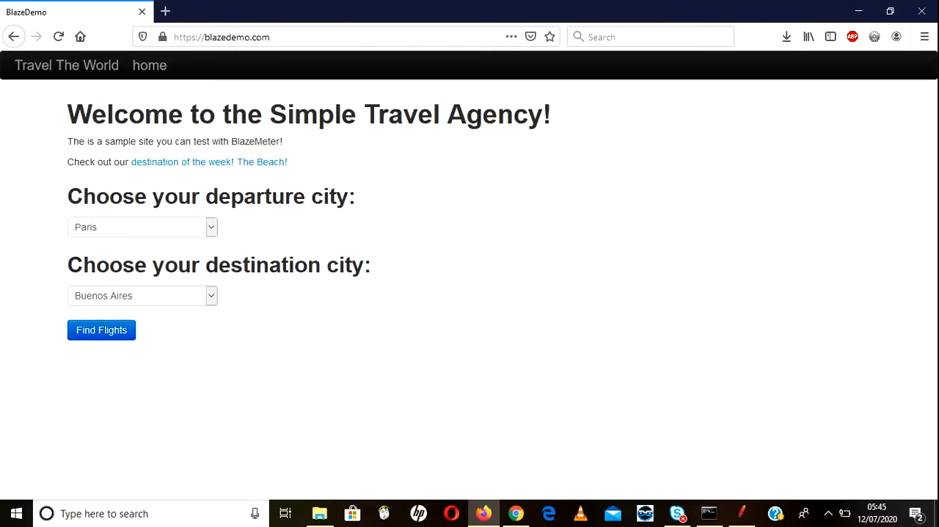
# Step: Examine the city options in the departure and destination lists on the BlazeDemo home page in Firefox
pyautogui.click(211, 227)
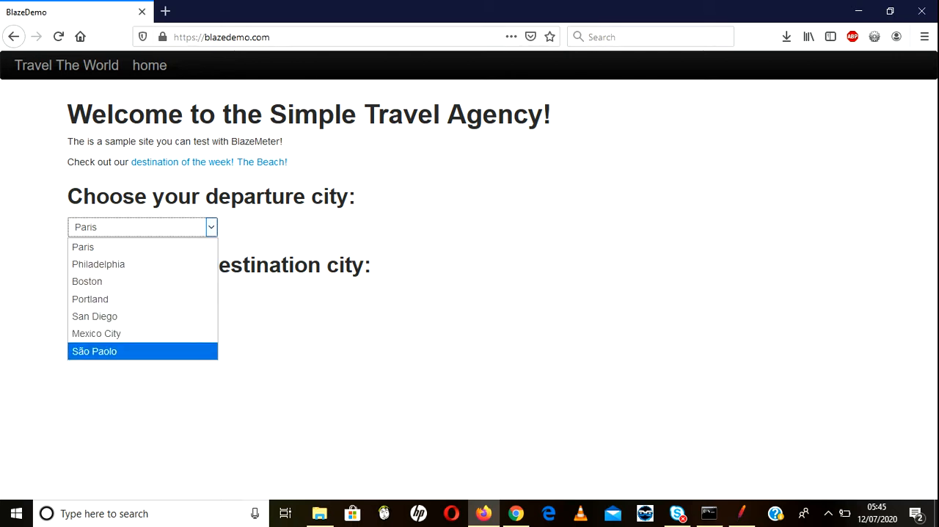
pyautogui.click(316, 320)
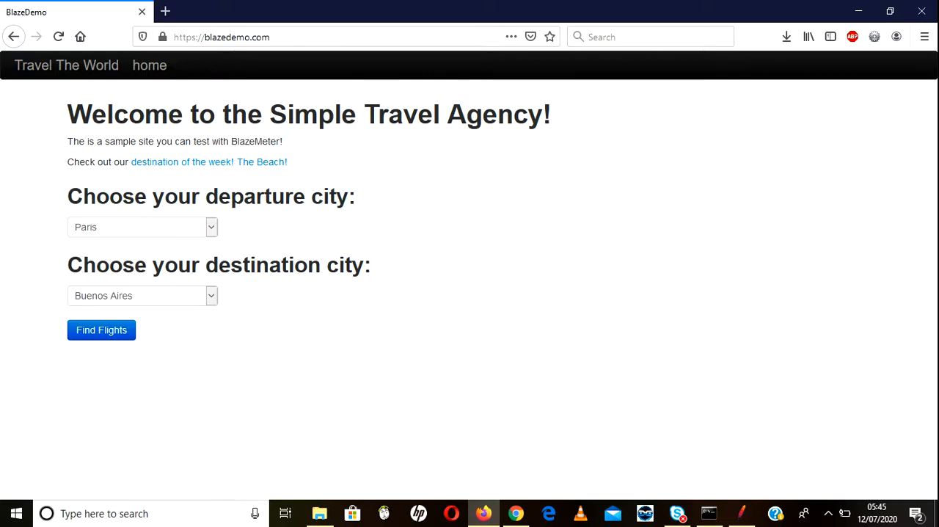
pyautogui.click(212, 296)
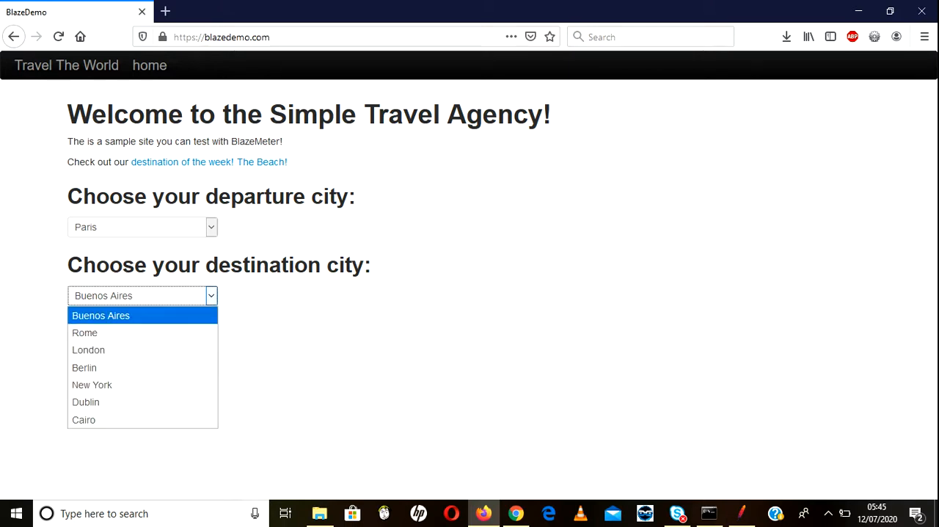
pyautogui.click(211, 228)
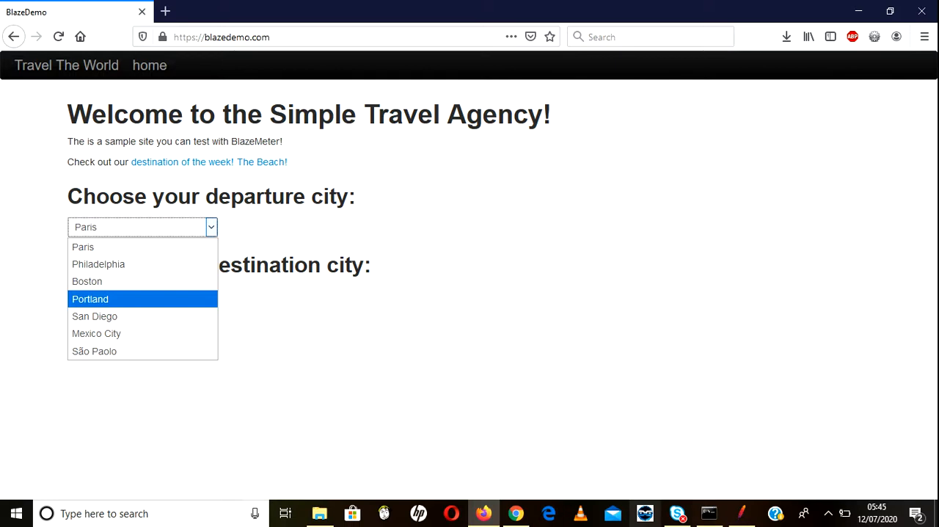
pyautogui.click(742, 513)
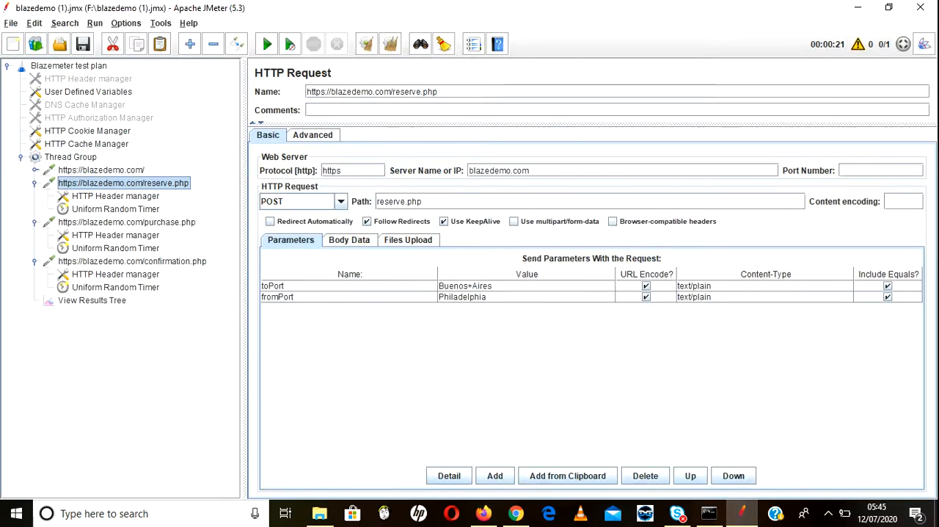
pyautogui.click(92, 300)
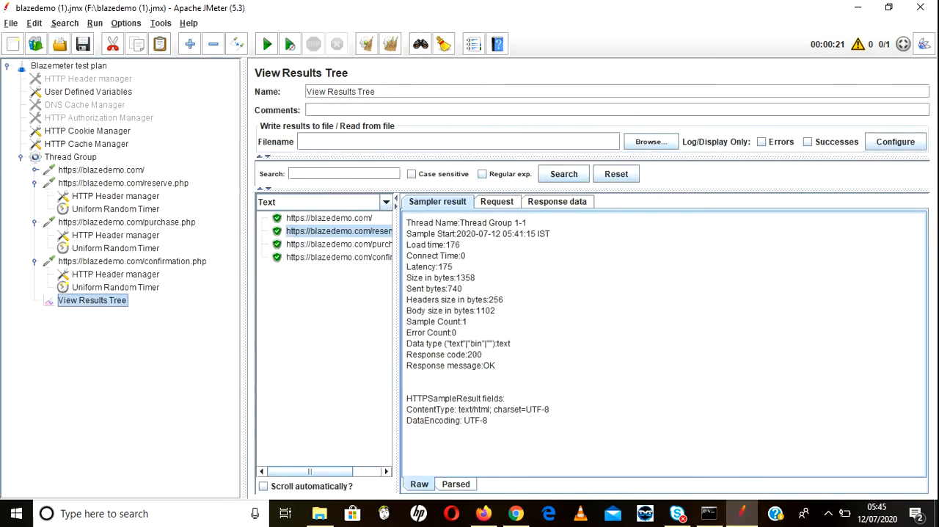
pyautogui.click(329, 218)
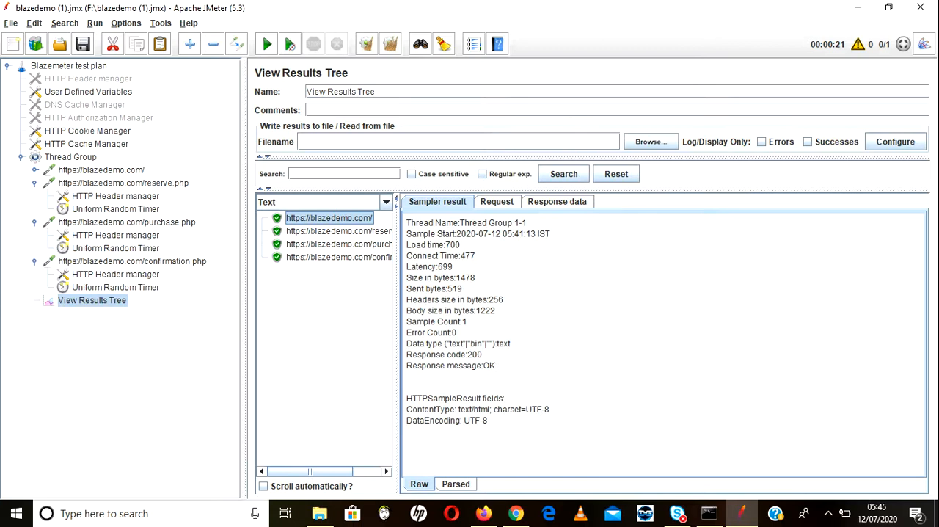
pyautogui.click(557, 202)
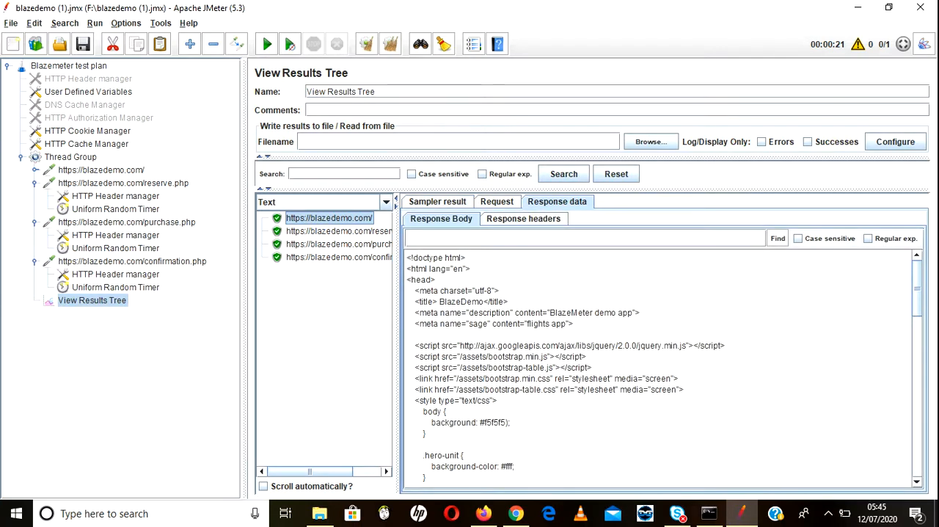
pyautogui.scroll(-8, 660, 367)
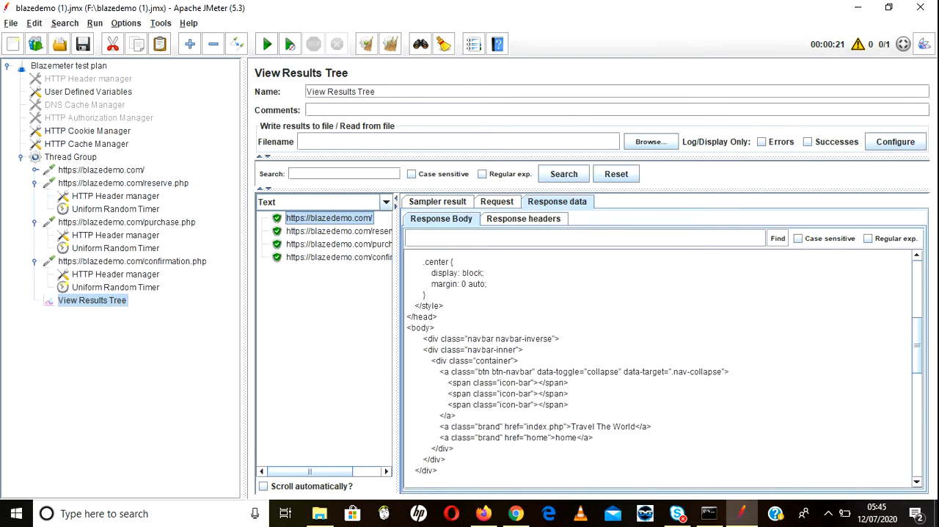
pyautogui.scroll(-5, 660, 367)
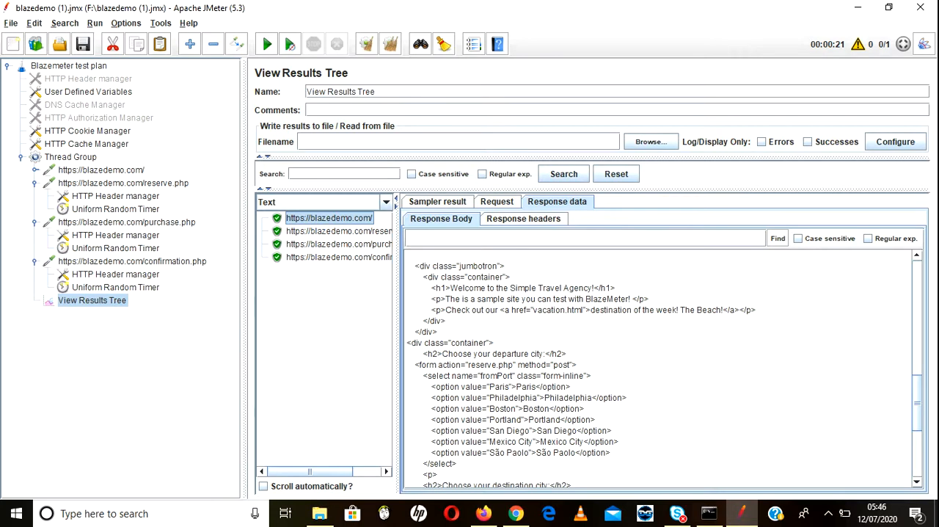
# Step: Examine the fromPort and toPort option entries in the home page's response body
pyautogui.moveTo(432, 387); pyautogui.dragTo(507, 442)
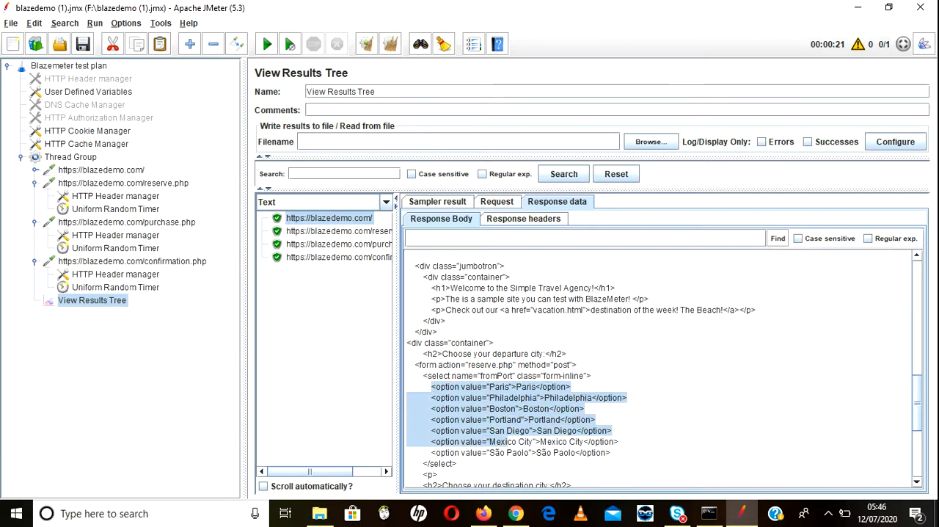
pyautogui.scroll(-4, 664, 367)
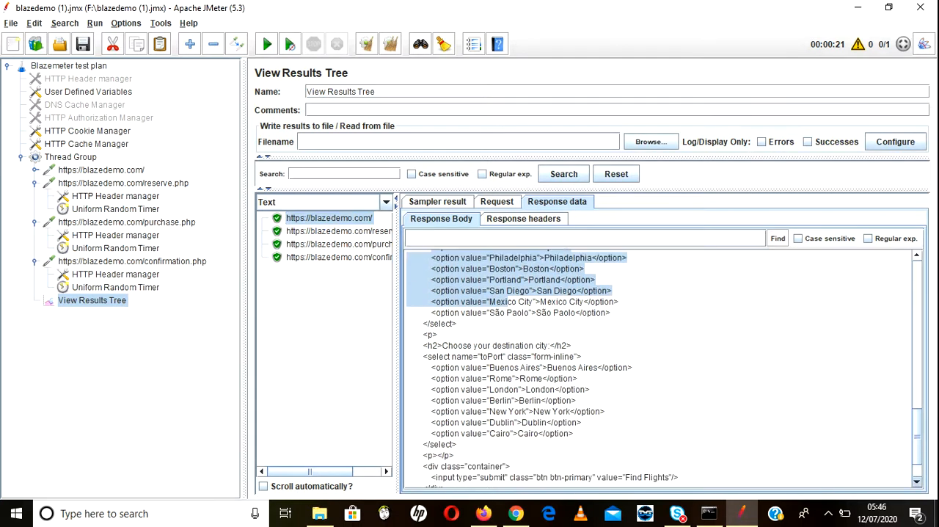
pyautogui.moveTo(426, 356); pyautogui.dragTo(539, 433)
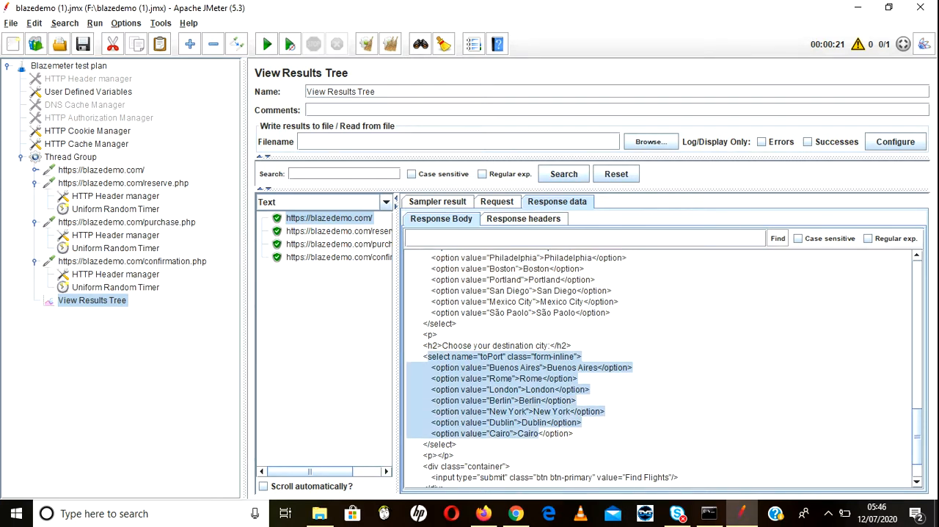
pyautogui.scroll(2, 664, 367)
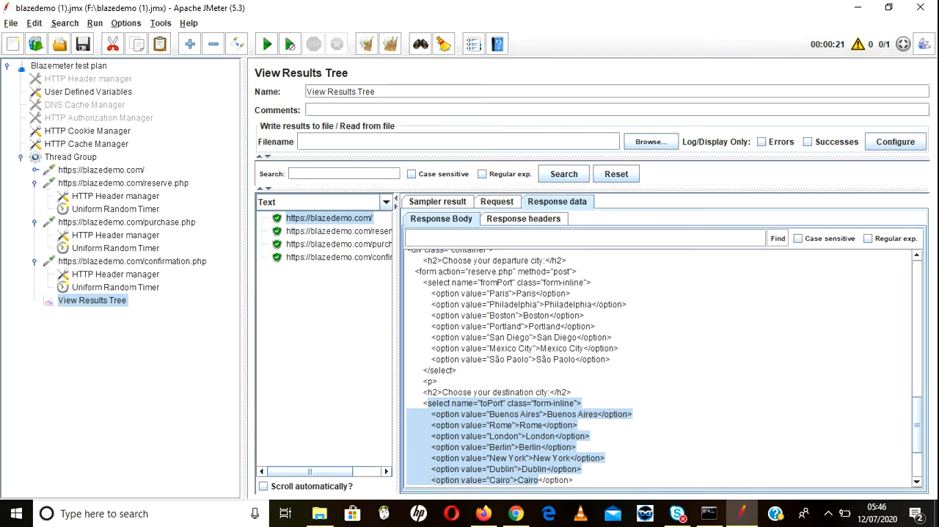
pyautogui.click(665, 411)
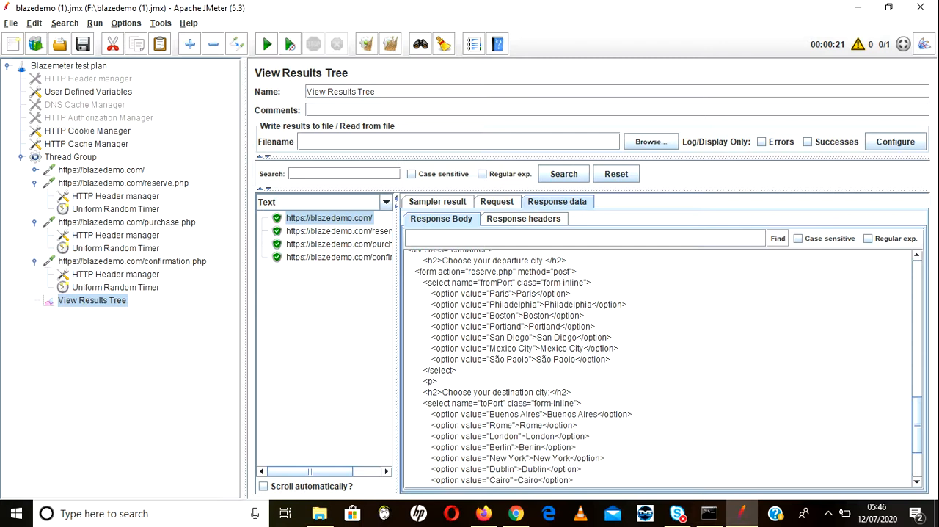
# Step: Copy the response markup from the Paris option through the end of the toPort list into a new Notepad document
pyautogui.moveTo(427, 292); pyautogui.dragTo(456, 484)
pyautogui.hotkey('ctrl', 'c')
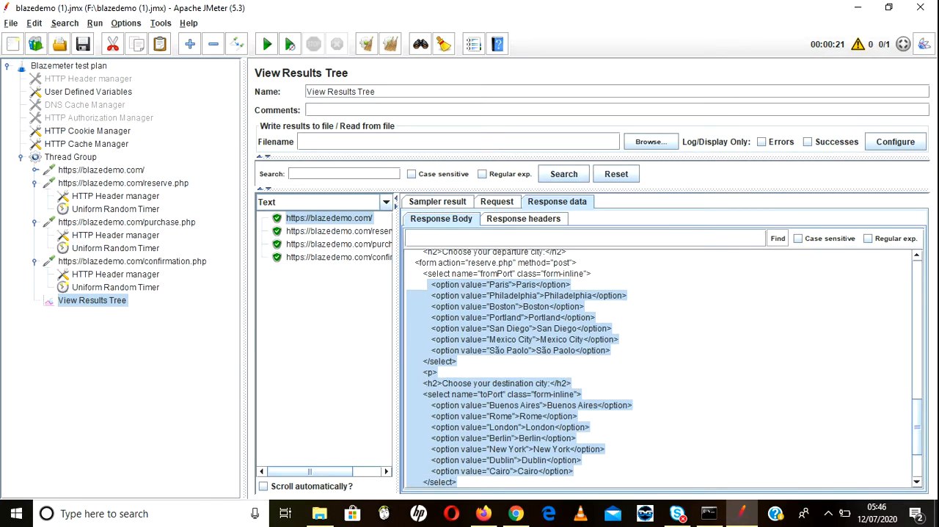
pyautogui.press('super+r')
pyautogui.write('n')
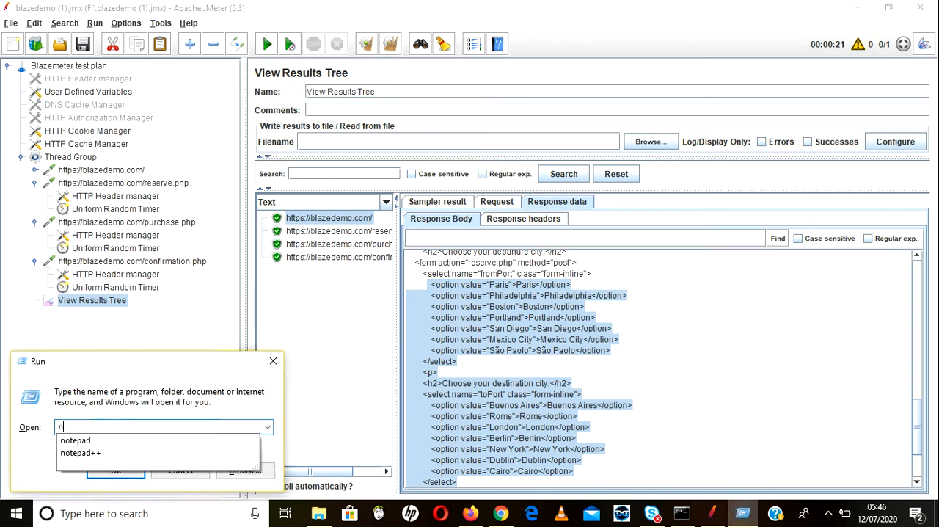
pyautogui.press('Down')
pyautogui.press('Return')
pyautogui.press('Return')
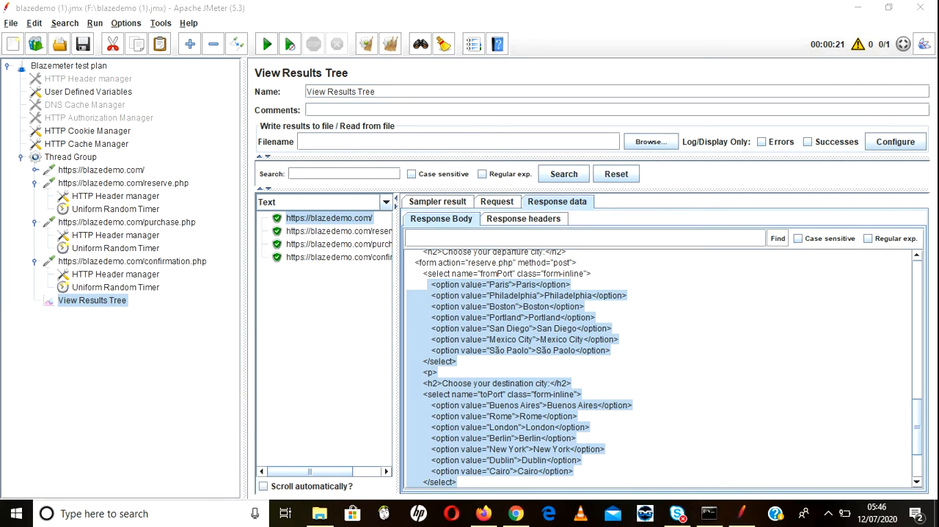
pyautogui.hotkey('ctrl', 'v')
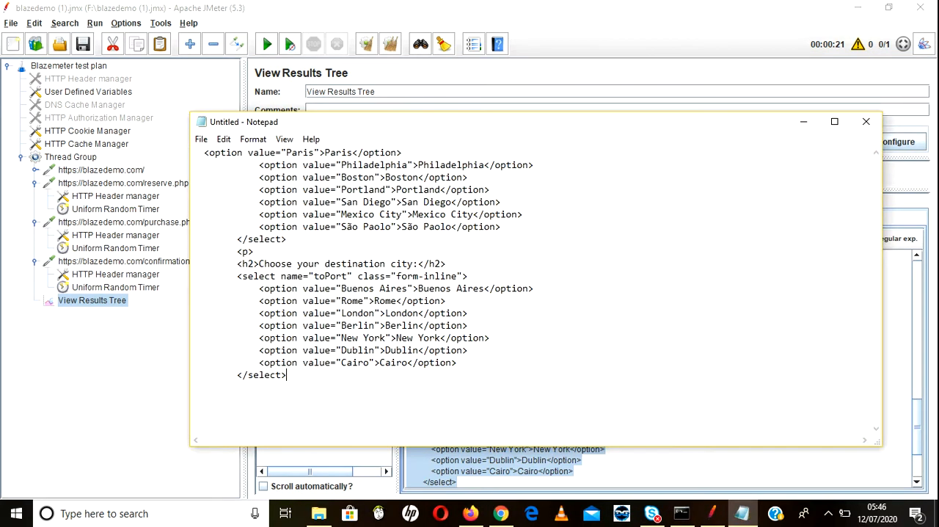
# Step: Remove every occurrence of <option value=" from the Notepad text by replacing all with nothing
pyautogui.moveTo(204, 153); pyautogui.dragTo(324, 152)
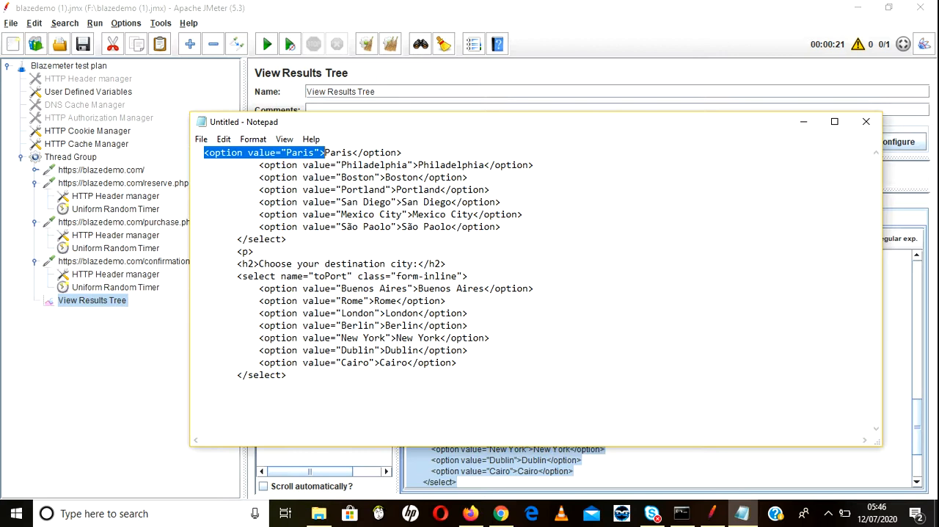
pyautogui.click(269, 153)
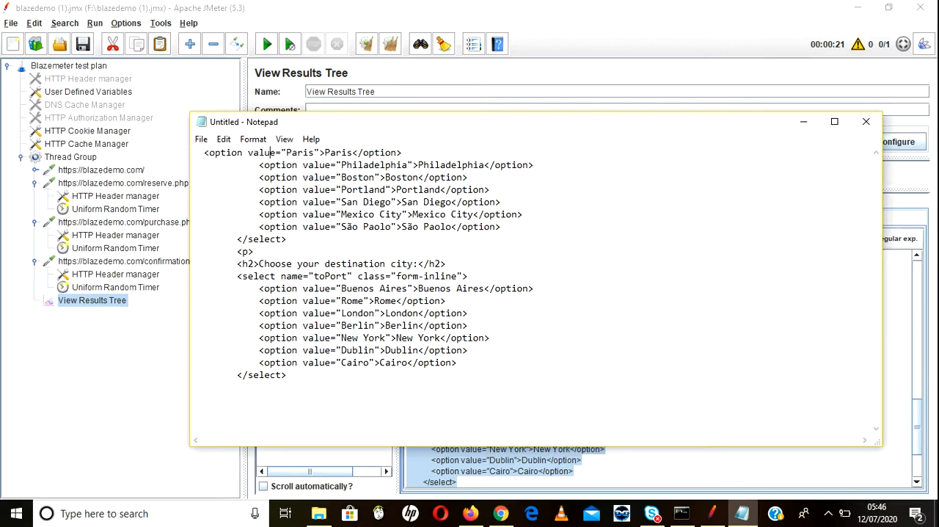
pyautogui.moveTo(193, 153); pyautogui.dragTo(402, 153)
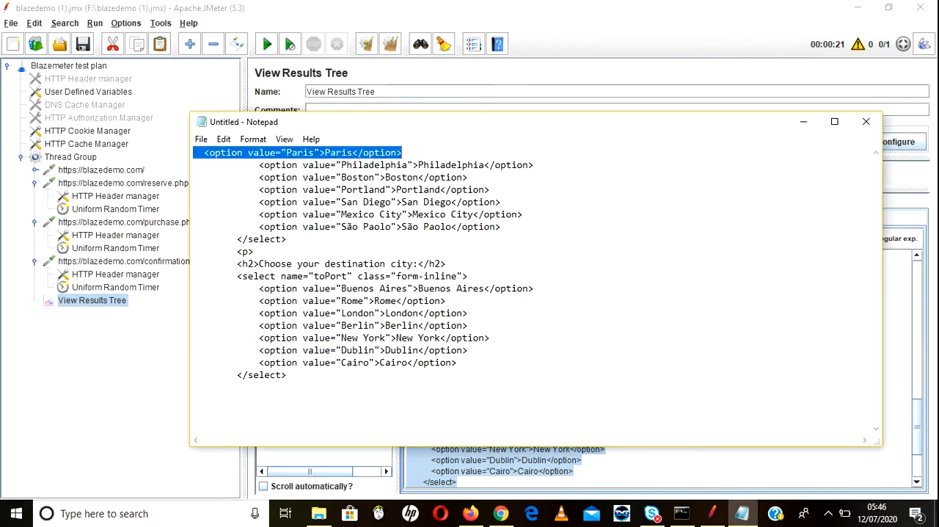
pyautogui.click(286, 152)
pyautogui.moveTo(287, 153); pyautogui.dragTo(204, 153)
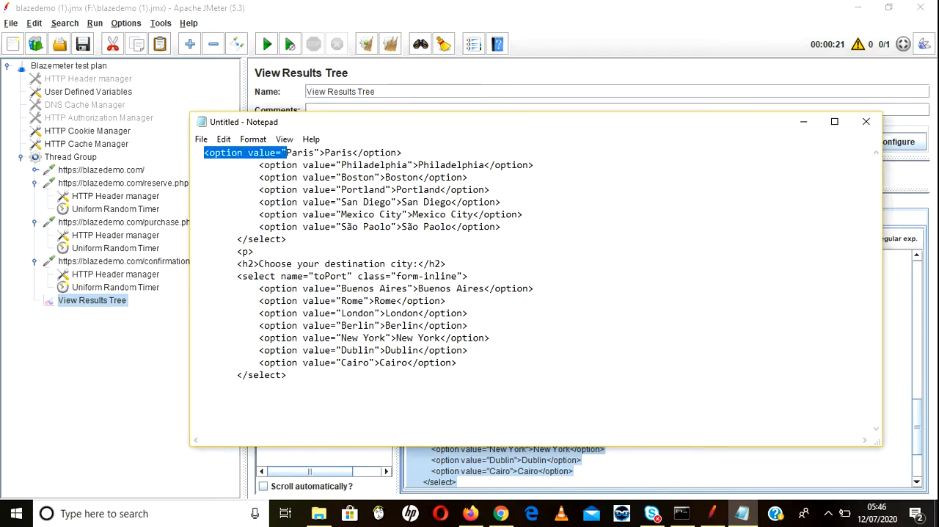
pyautogui.hotkey('ctrl', 'f')
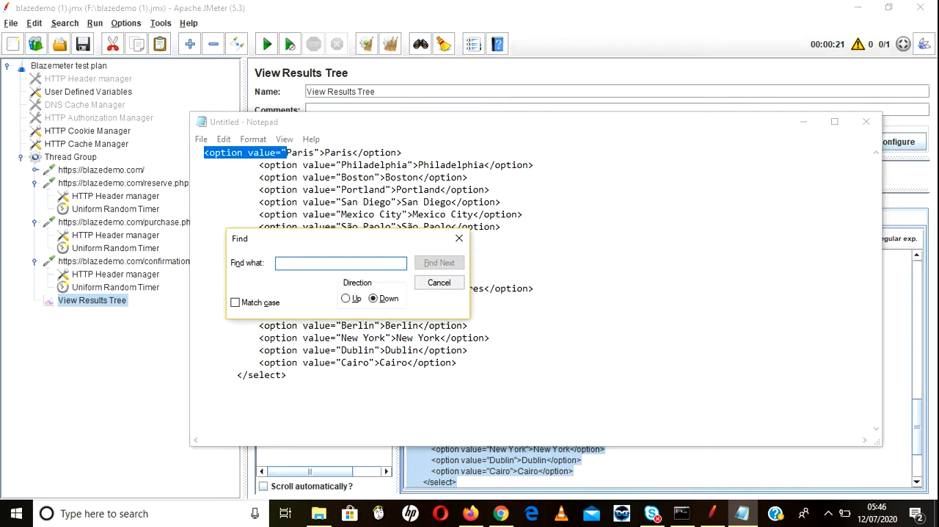
pyautogui.press('Escape')
pyautogui.hotkey('ctrl', 'h')
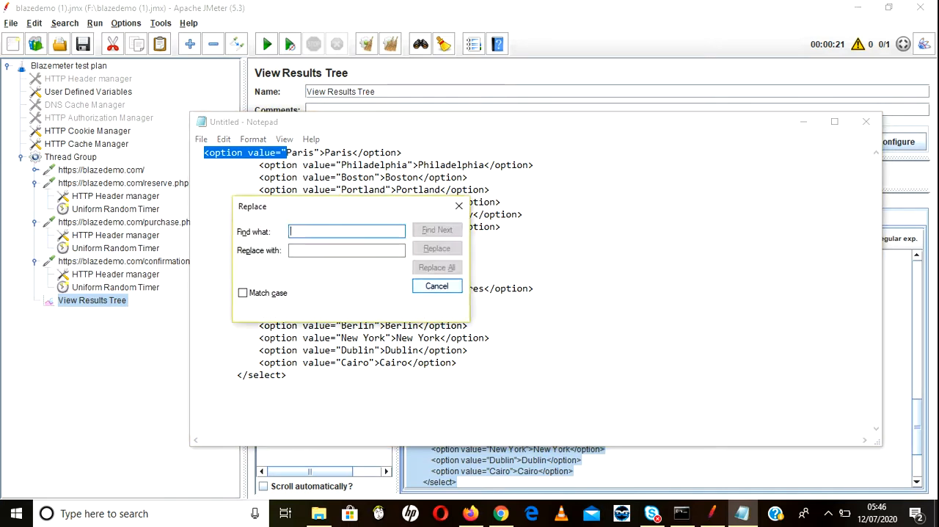
pyautogui.click(437, 268)
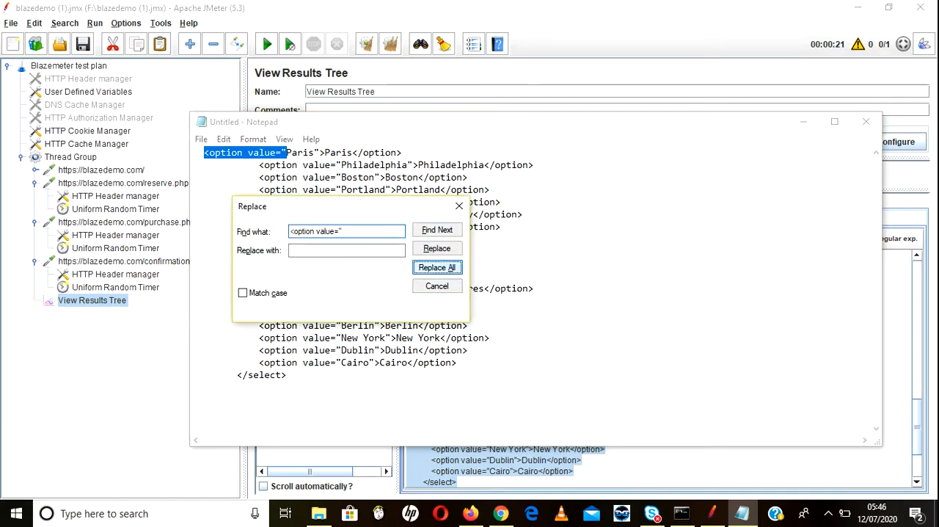
pyautogui.press('Escape')
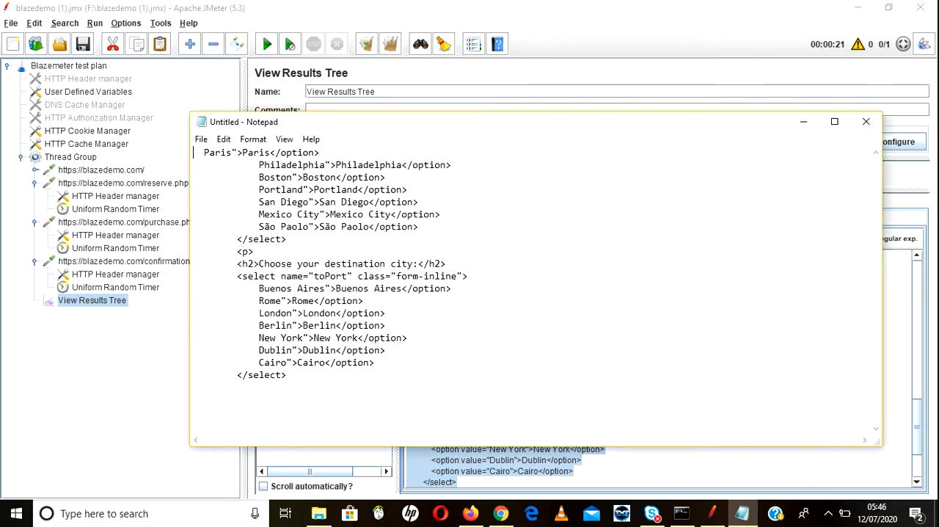
# Step: Delete the leftover markup and repeated city name after Paris and after Philadelphia
pyautogui.hotkey('shift', 'Right')
pyautogui.hotkey('shift', 'Right')
pyautogui.hotkey('shift', 'Right')
pyautogui.hotkey('shift', 'Right')
pyautogui.hotkey('shift', 'Right')
pyautogui.hotkey('shift', 'Right')
pyautogui.hotkey('shift', 'Right')
pyautogui.hotkey('shift', 'Right')
pyautogui.hotkey('shift', 'Right')
pyautogui.hotkey('shift', 'Right')
pyautogui.hotkey('shift', 'Right')
pyautogui.hotkey('shift', 'Right')
pyautogui.hotkey('shift', 'Right')
pyautogui.hotkey('shift', 'Right')
pyautogui.hotkey('shift', 'Right')
pyautogui.hotkey('shift', 'Right')
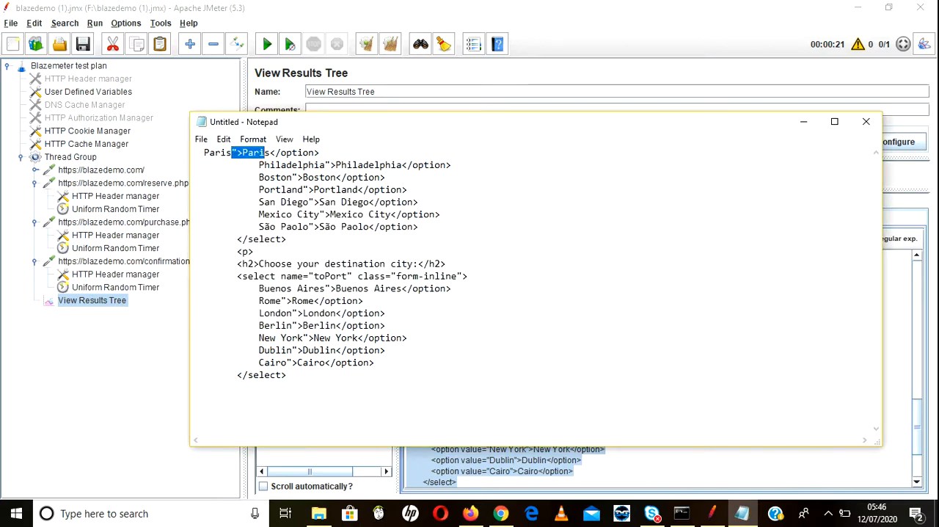
pyautogui.press('Delete')
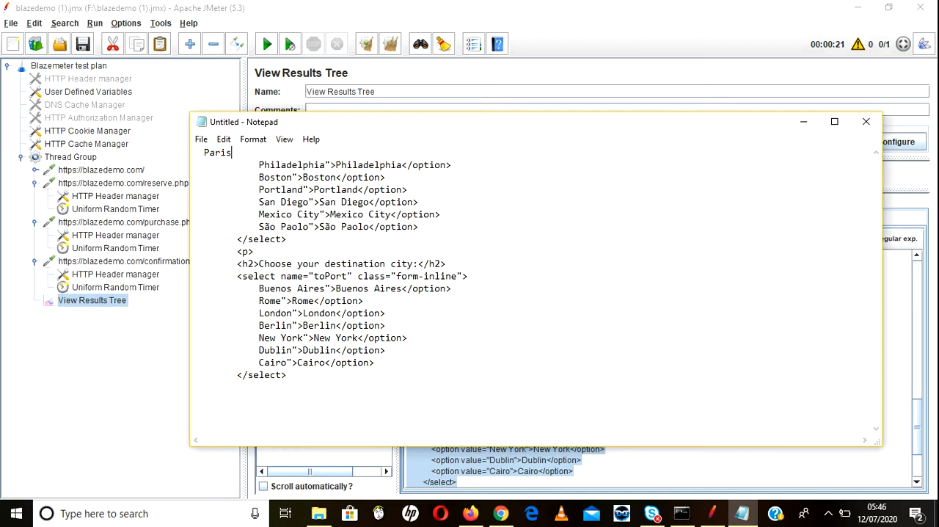
pyautogui.moveTo(259, 165); pyautogui.dragTo(440, 177)
pyautogui.click(387, 177)
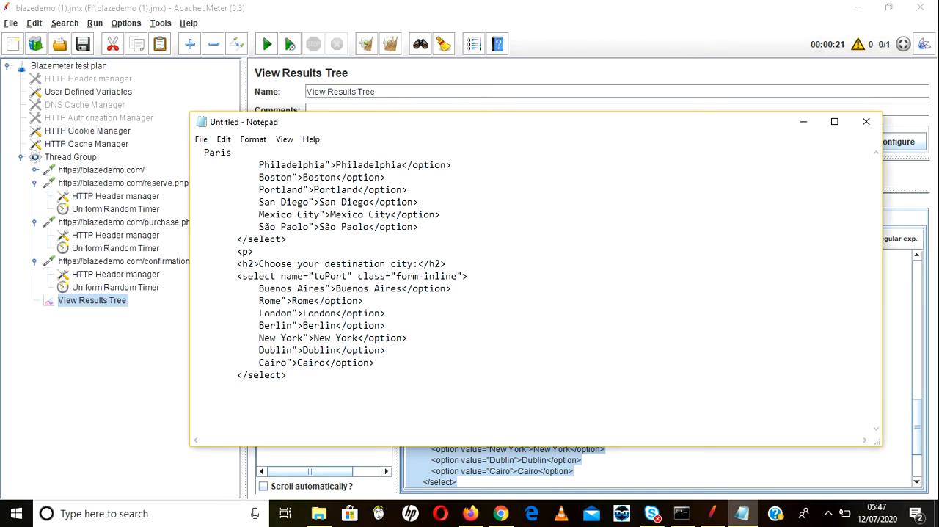
pyautogui.moveTo(451, 165); pyautogui.dragTo(325, 165)
pyautogui.press('Delete')
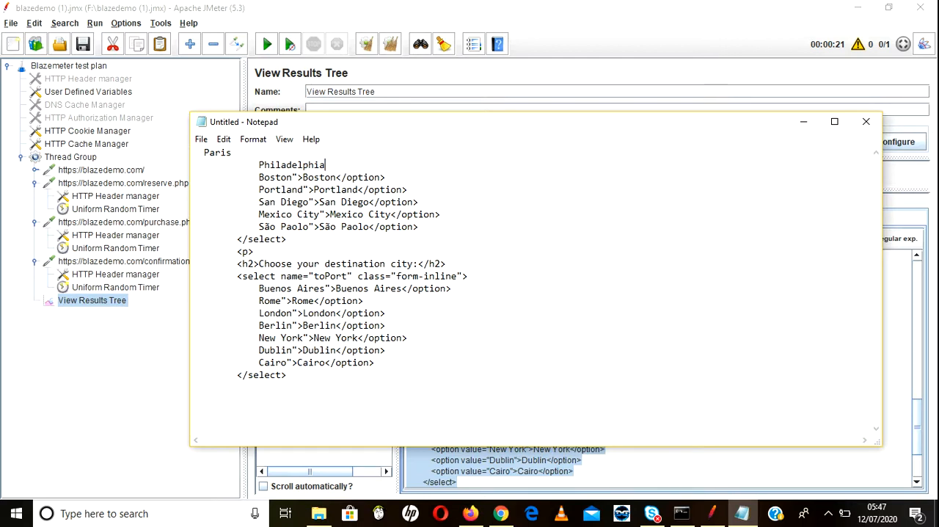
# Step: Delete the leftover markup and repeated city name after Boston and after Portland
pyautogui.moveTo(292, 177); pyautogui.dragTo(385, 178)
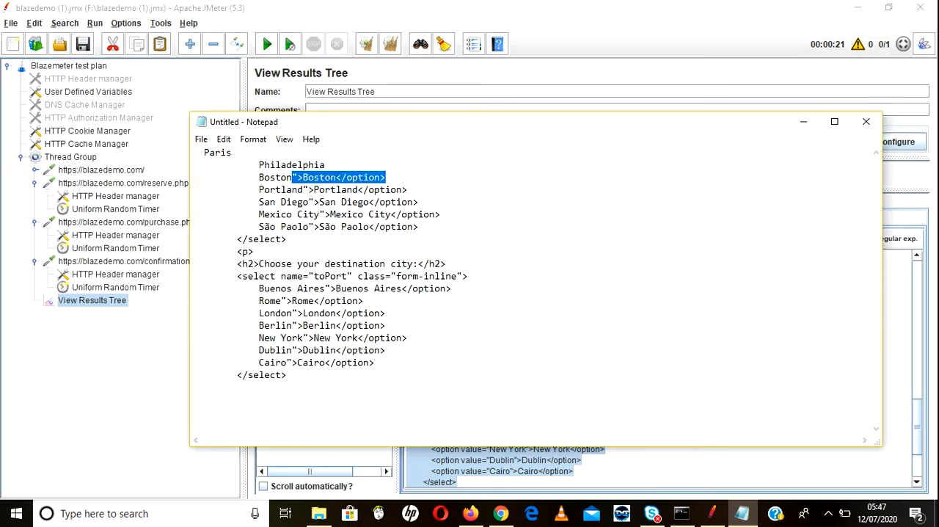
pyautogui.press('Delete')
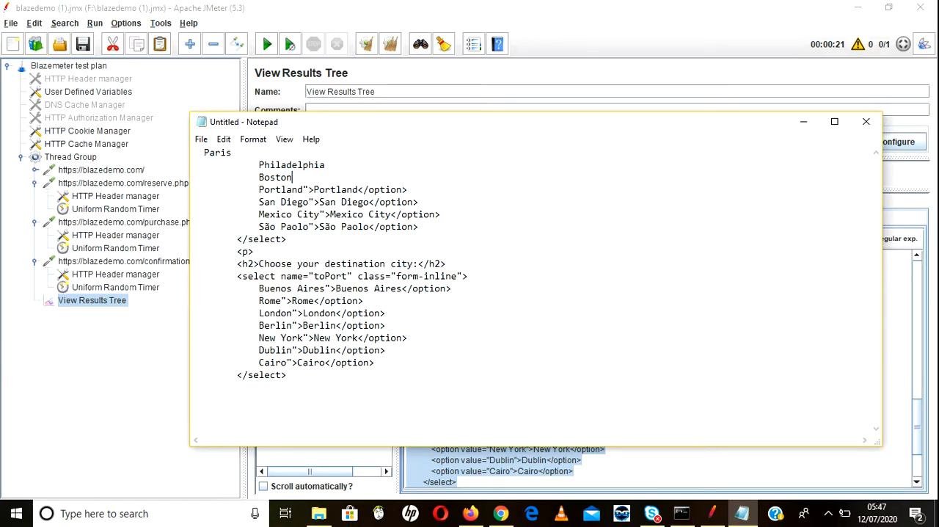
pyautogui.doubleClick(374, 190)
pyautogui.click(375, 190)
pyautogui.moveTo(409, 189); pyautogui.dragTo(303, 189)
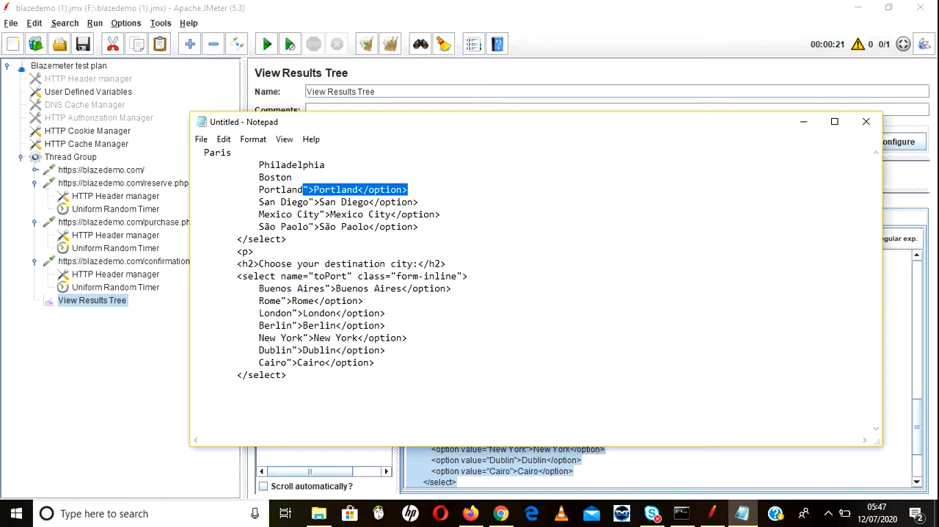
pyautogui.press('BackSpace')
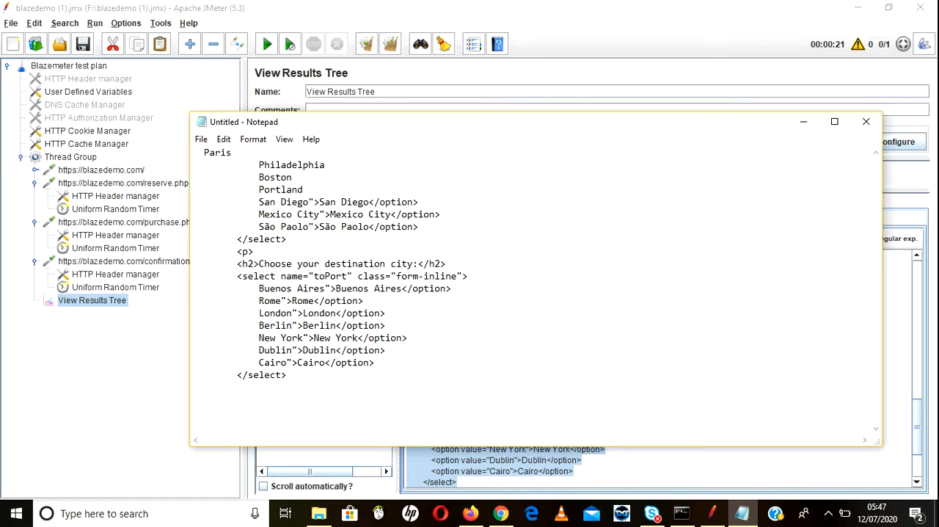
# Step: Delete the text from the San Diego entry through the opening toPort select tag
pyautogui.moveTo(242, 201); pyautogui.dragTo(287, 239)
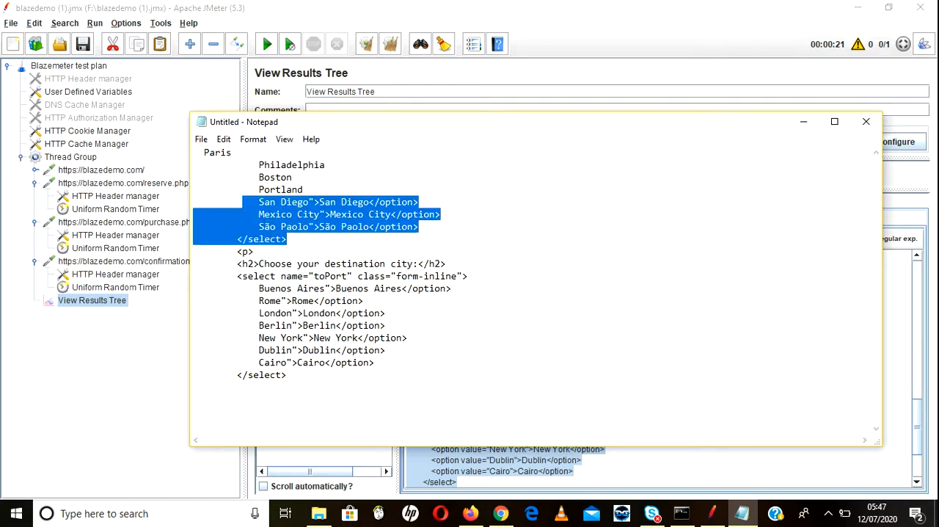
pyautogui.click(243, 202)
pyautogui.moveTo(242, 201); pyautogui.dragTo(467, 276)
pyautogui.press('Delete')
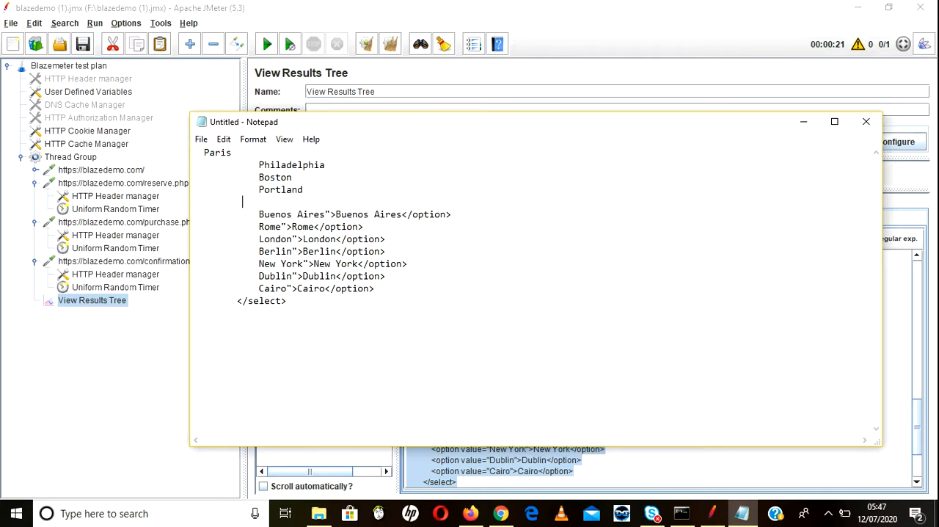
# Step: Insert an empty line above an unindented Paris, and check the city fields on the BlazeDemo page in Firefox before returning to Notepad
pyautogui.press('Return')
pyautogui.press('Up')
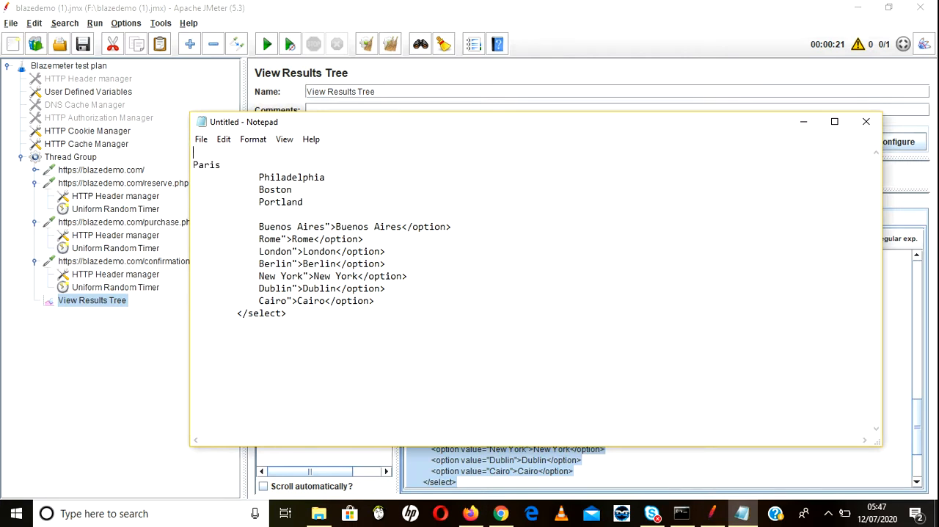
pyautogui.hotkey('alt', 'Tab')
pyautogui.hotkey('alt', 'Tab')
pyautogui.hotkey('alt', 'Tab')
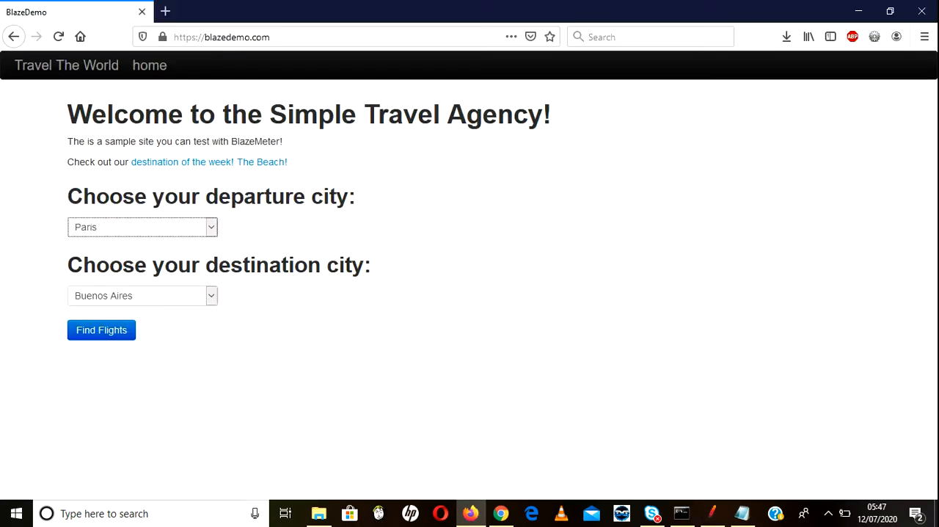
pyautogui.hotkey('alt', 'Tab')
pyautogui.hotkey('alt', 'Tab')
pyautogui.hotkey('alt', 'Tab')
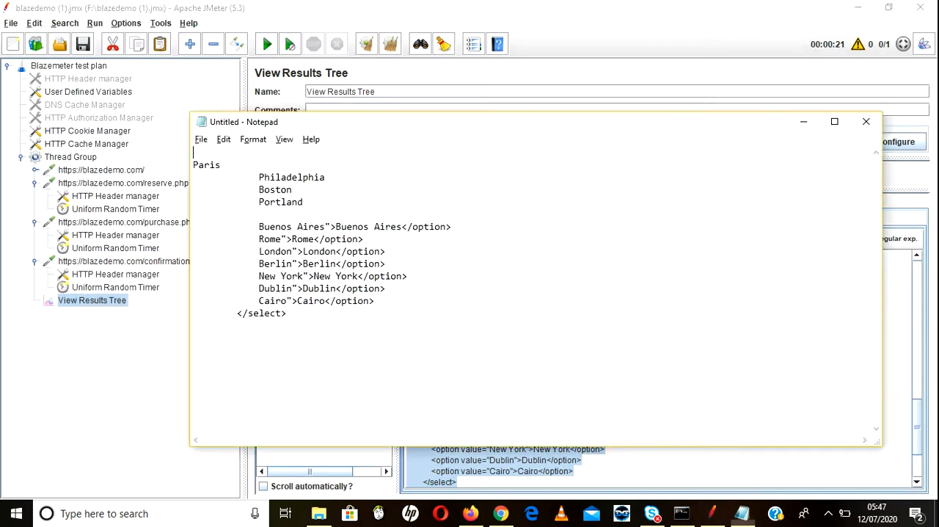
# Step: Enter departcity,arrivalcity as the header line above Paris
pyautogui.write('depart\\ci')
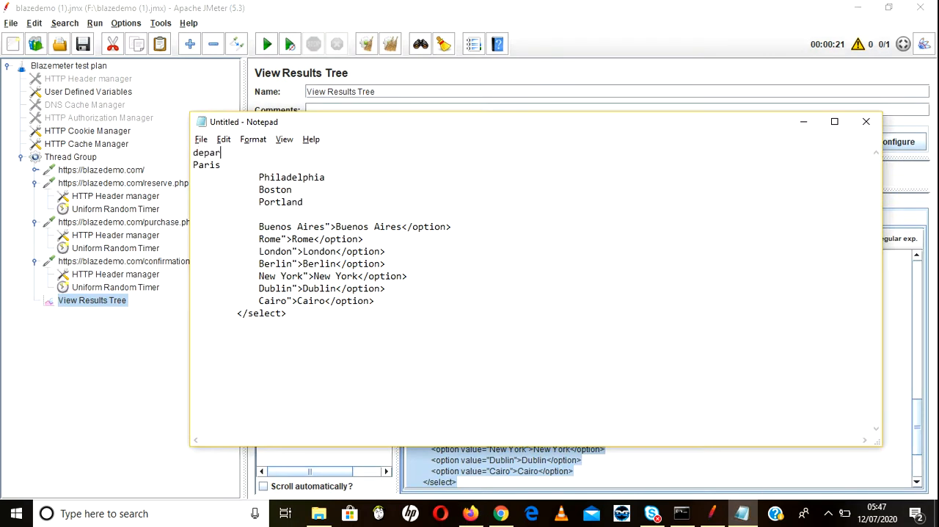
pyautogui.press('BackSpace')
pyautogui.press('BackSpace')
pyautogui.press('BackSpace')
pyautogui.write('city')
pyautogui.write(',arrival')
pyautogui.write('city ')
pyautogui.write('Paris,')
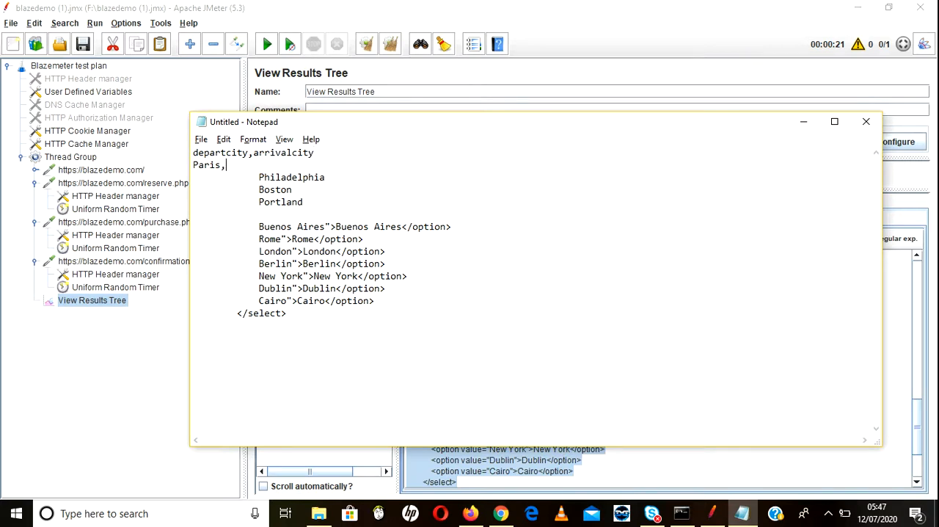
# Step: Complete the first data row as Paris,Buenos Aires using the city name from the destination list, and start a new line
pyautogui.moveTo(259, 227); pyautogui.dragTo(324, 227)
pyautogui.hotkey('ctrl', 'c')
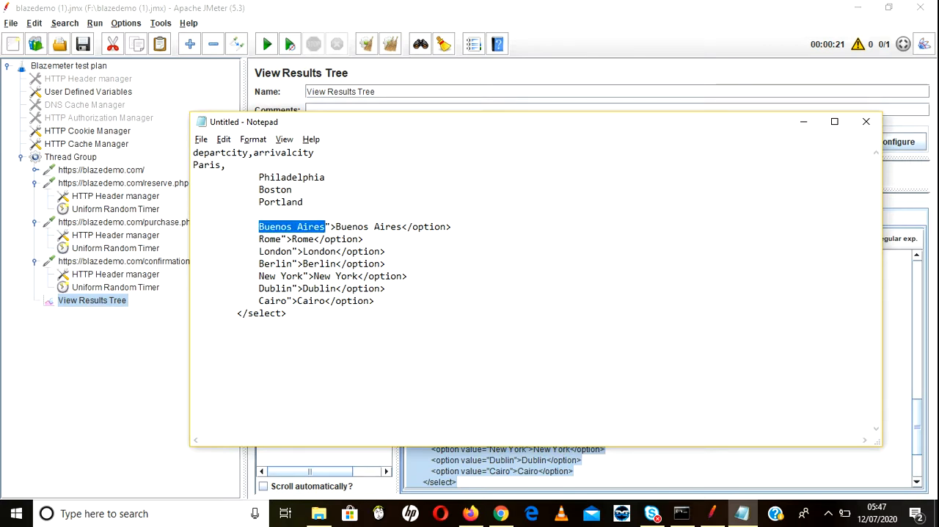
pyautogui.click(226, 165)
pyautogui.hotkey('ctrl', 'v')
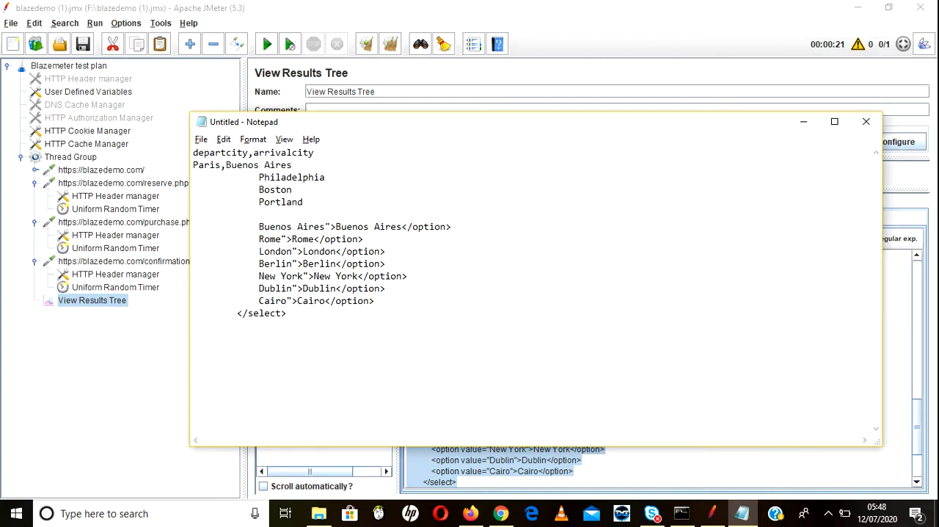
pyautogui.press('Return')
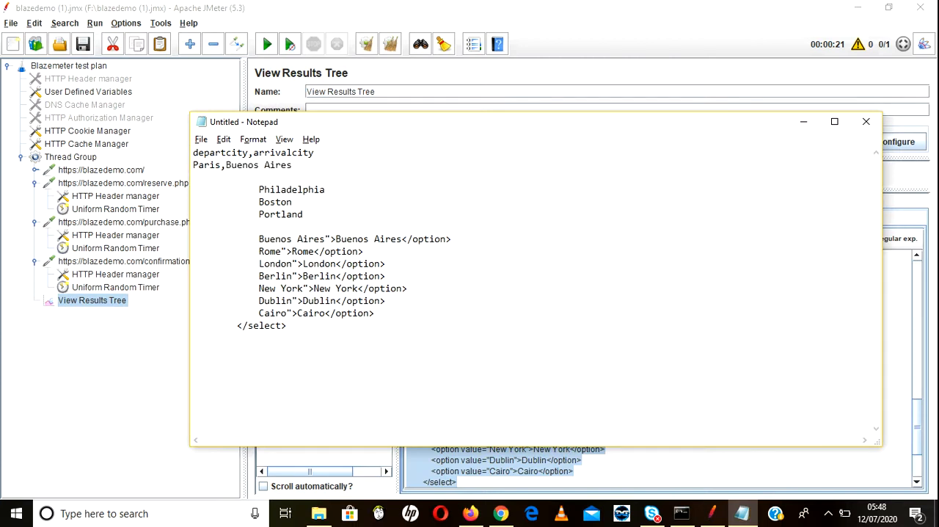
# Step: Move Philadelphia to the second data row and pair it with Rome as Philadelphia,Rome, ending with a new line
pyautogui.moveTo(259, 189); pyautogui.dragTo(325, 189)
pyautogui.hotkey('ctrl', 'x')
pyautogui.hotkey('ctrl', 'v')
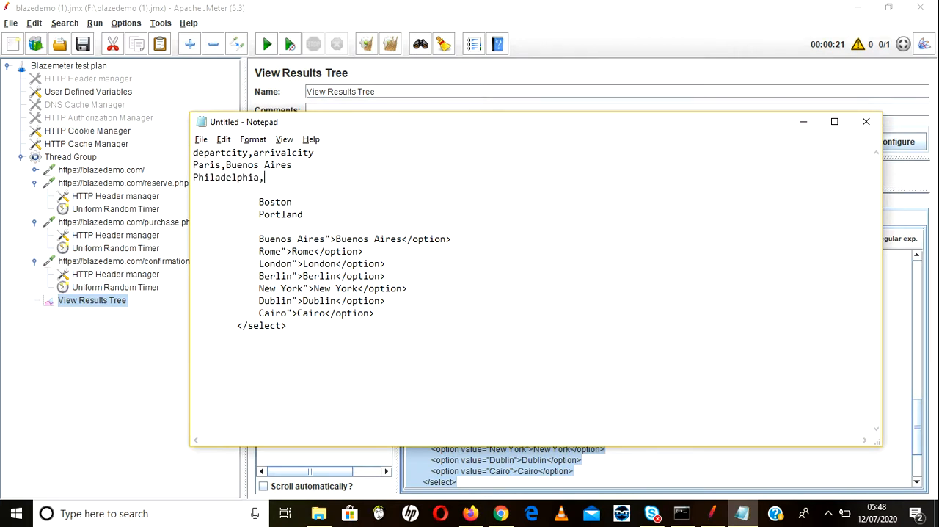
pyautogui.moveTo(259, 251); pyautogui.dragTo(281, 250)
pyautogui.click(265, 177)
pyautogui.hotkey('ctrl', 'v')
pyautogui.press('Return')
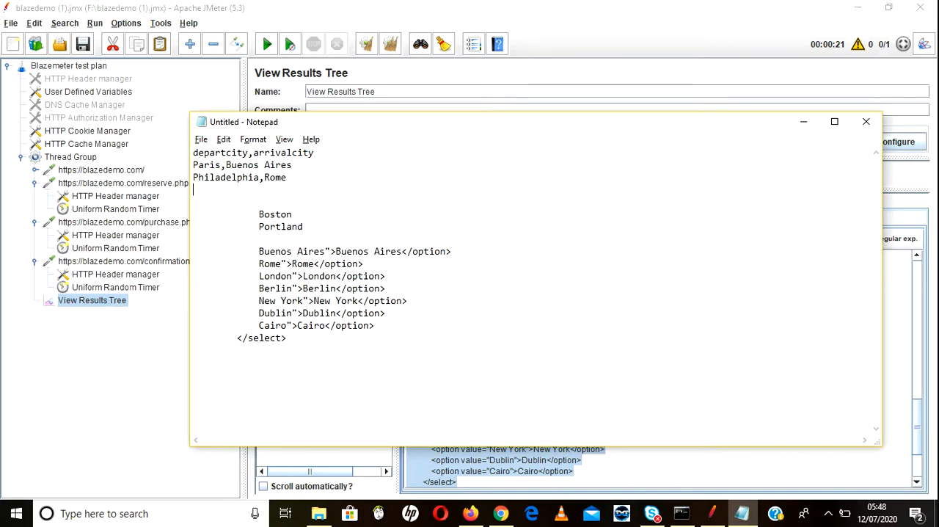
# Step: Build the third data row as Boston,London from copies of the listed city names, ending with a new line
pyautogui.moveTo(253, 214); pyautogui.dragTo(293, 214)
pyautogui.click(291, 214)
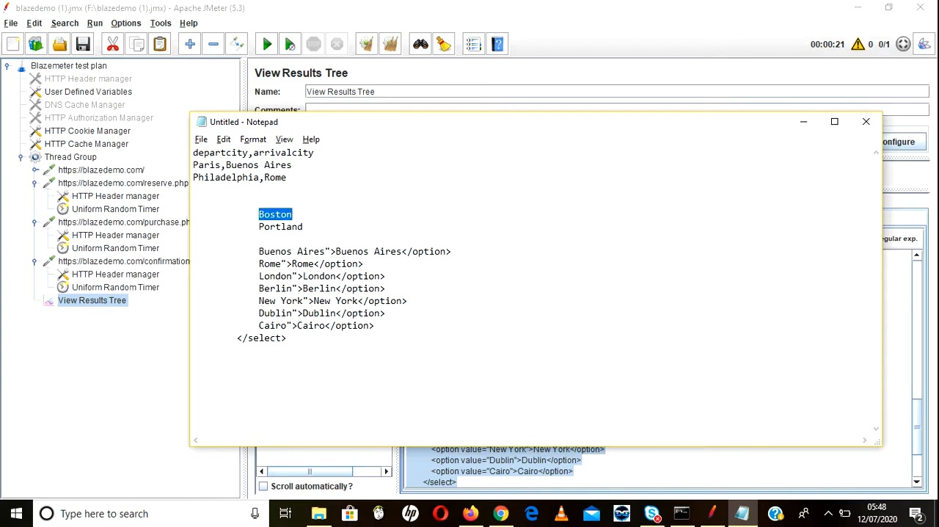
pyautogui.click(194, 189)
pyautogui.hotkey('ctrl', 'v')
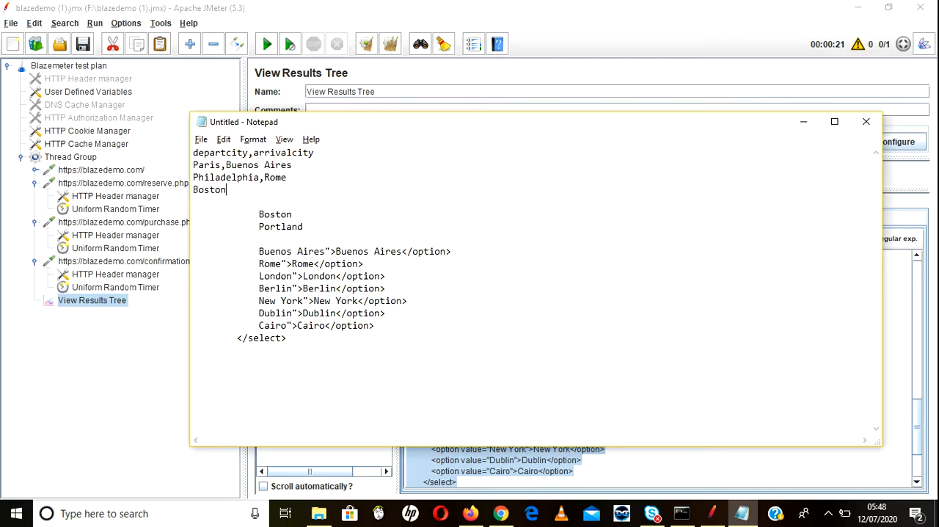
pyautogui.write(',')
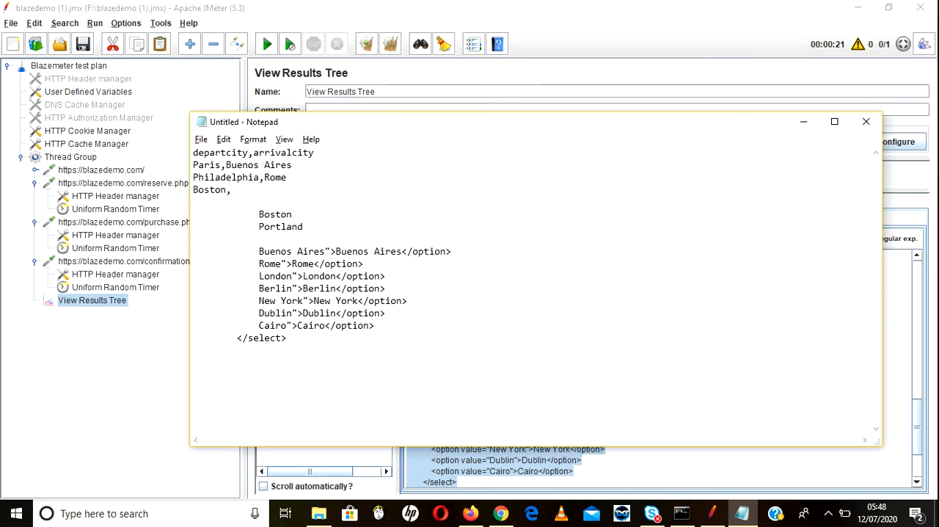
pyautogui.moveTo(258, 275); pyautogui.dragTo(291, 276)
pyautogui.click(288, 276)
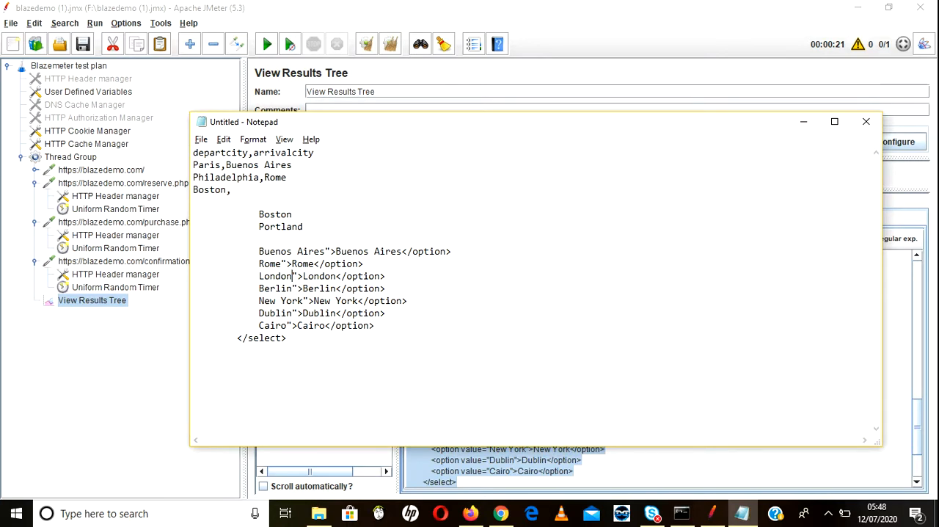
pyautogui.doubleClick(287, 276)
pyautogui.click(288, 276)
pyautogui.moveTo(259, 275); pyautogui.dragTo(292, 276)
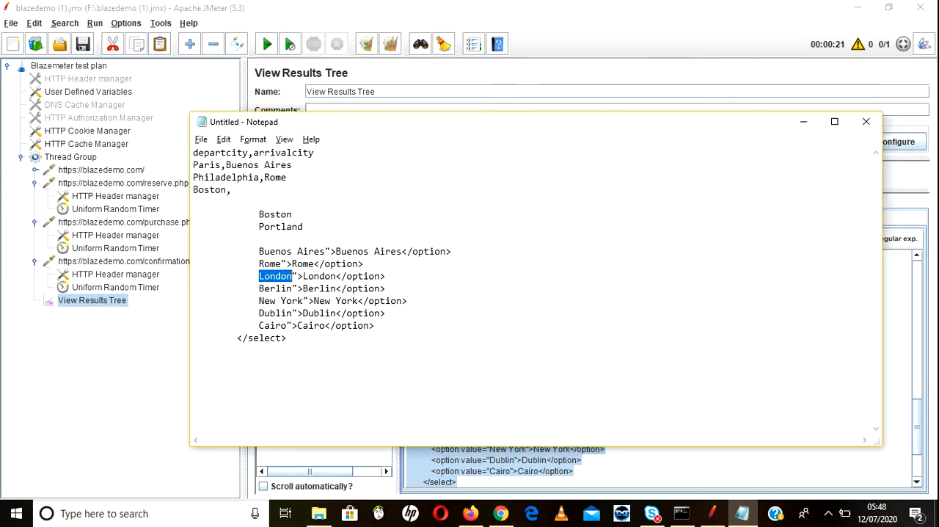
pyautogui.click(232, 190)
pyautogui.hotkey('ctrl', 'v')
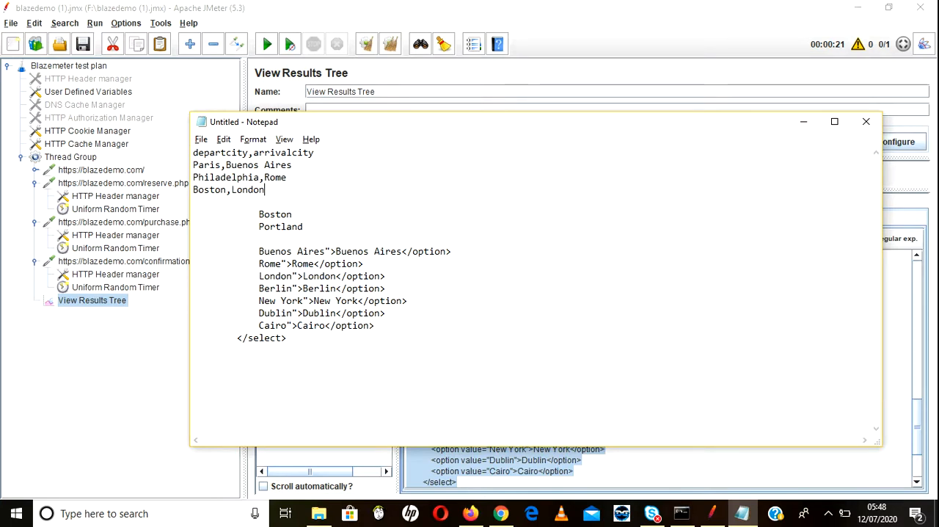
pyautogui.press('Return')
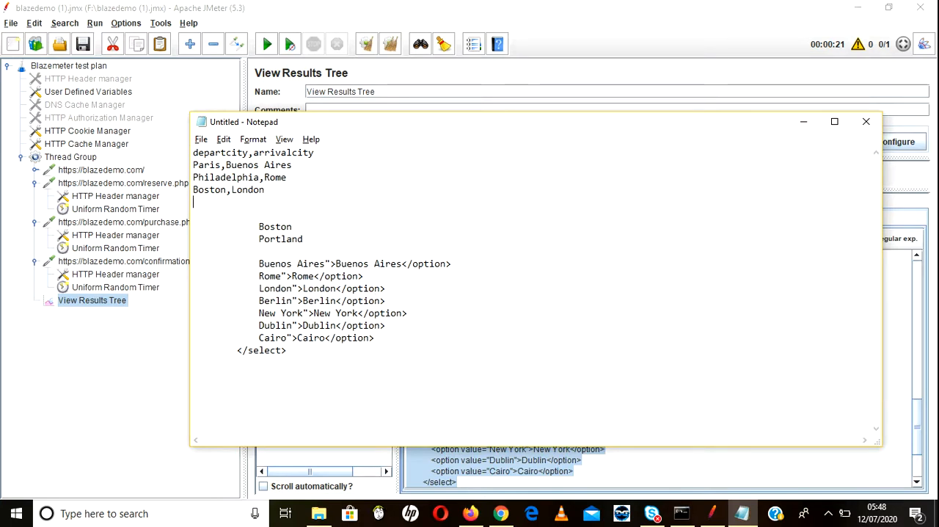
# Step: Delete the used Boston entry from the remaining departure city list
pyautogui.hotkey('shift', 'Right')
pyautogui.hotkey('shift', 'Right')
pyautogui.hotkey('shift', 'Right')
pyautogui.hotkey('shift', 'Right')
pyautogui.hotkey('shift', 'Right')
pyautogui.hotkey('shift', 'Right')
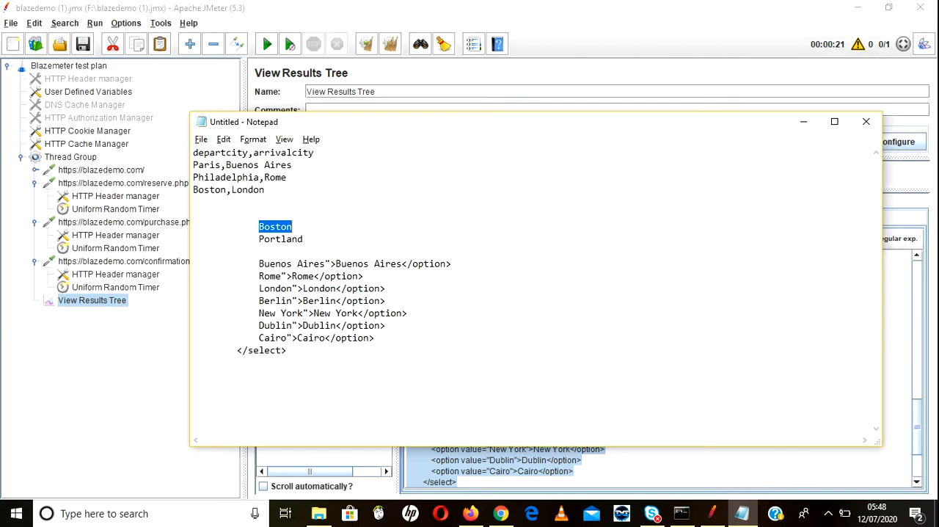
pyautogui.press('BackSpace')
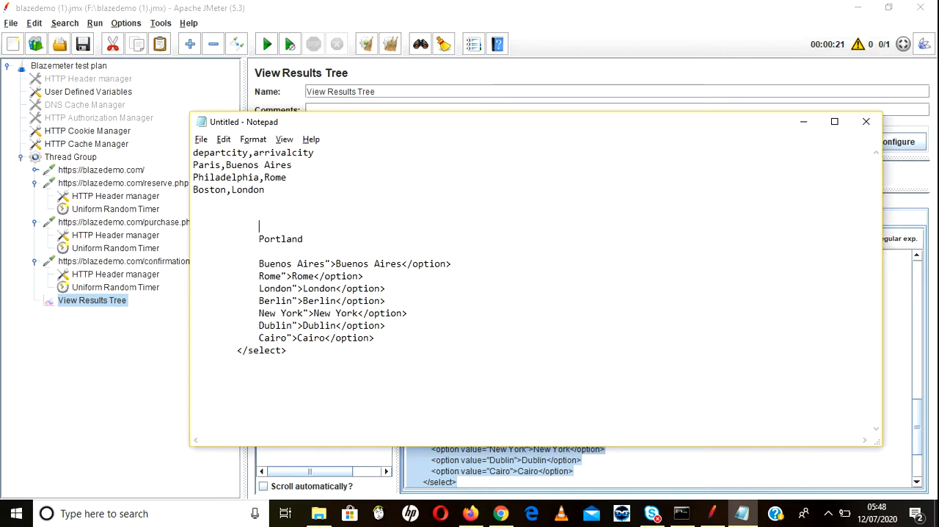
# Step: Build the fourth data row as Portland,Berlin from copies of the listed city names, ending with a new line
pyautogui.hotkey('shift', 'Right')
pyautogui.hotkey('shift', 'Right')
pyautogui.hotkey('shift', 'Right')
pyautogui.hotkey('shift', 'Right')
pyautogui.hotkey('shift', 'Right')
pyautogui.hotkey('shift', 'Right')
pyautogui.hotkey('shift', 'Right')
pyautogui.hotkey('shift', 'Right')
pyautogui.hotkey('ctrl', 'c')
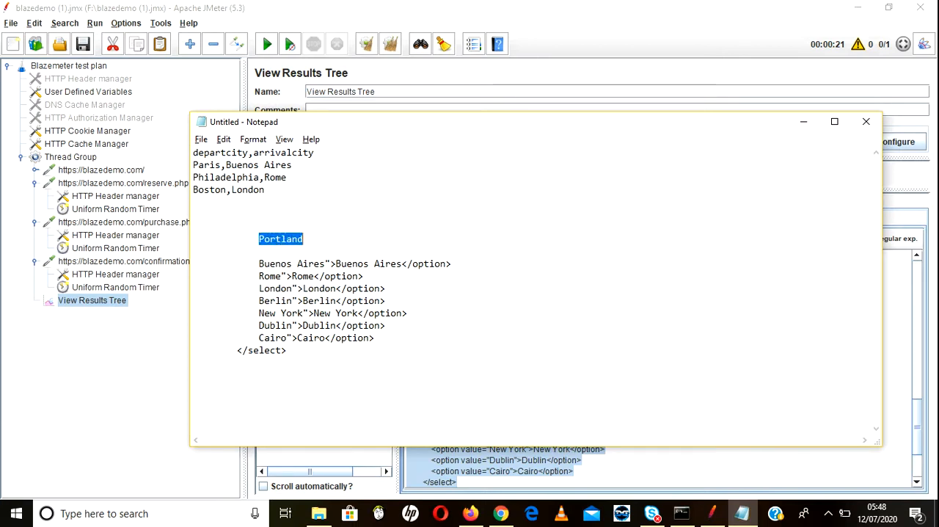
pyautogui.click(204, 190)
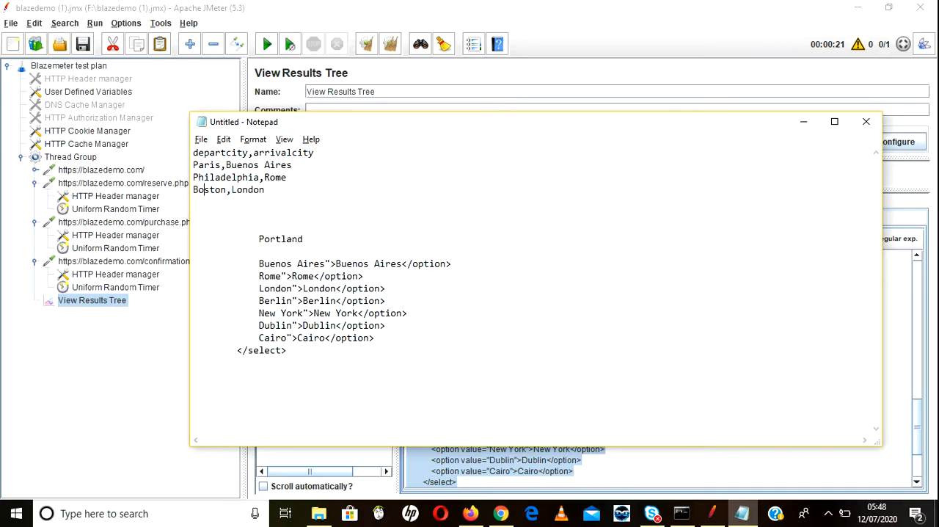
pyautogui.hotkey('ctrl', 'v')
pyautogui.write(',')
pyautogui.moveTo(259, 301); pyautogui.dragTo(293, 300)
pyautogui.hotkey('ctrl', 'c')
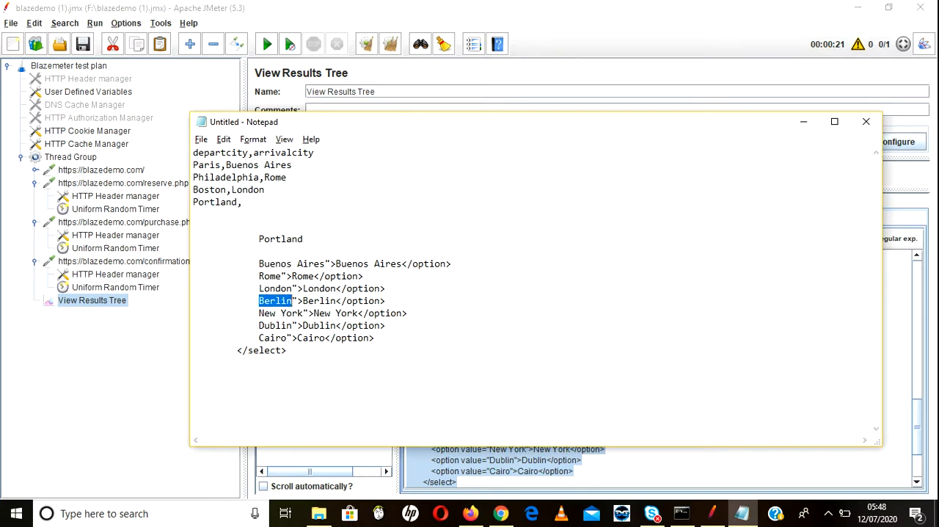
pyautogui.click(243, 202)
pyautogui.hotkey('ctrl', 'v')
pyautogui.press('Return')
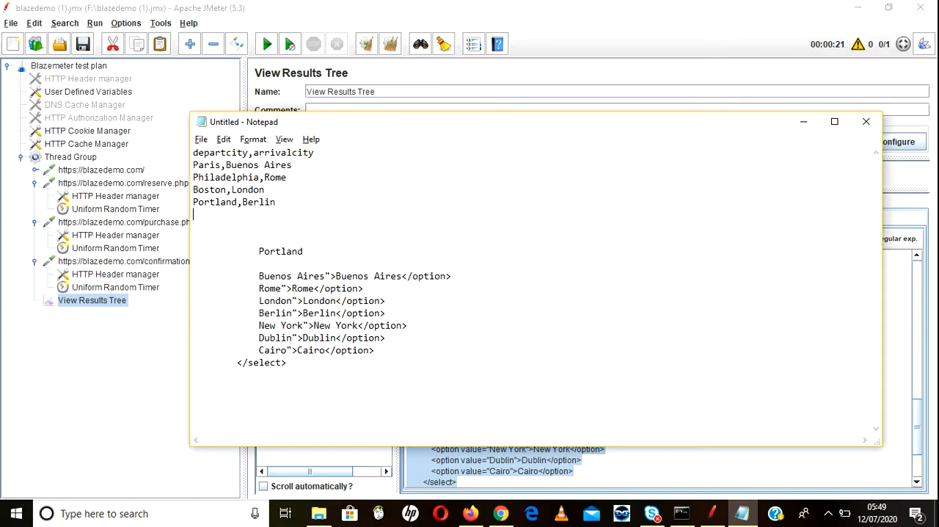
# Step: Delete all leftover option text and blank lines below the Portland,Berlin row
pyautogui.moveTo(193, 223); pyautogui.dragTo(292, 364)
pyautogui.press('BackSpace')
pyautogui.press('BackSpace')
pyautogui.press('BackSpace')
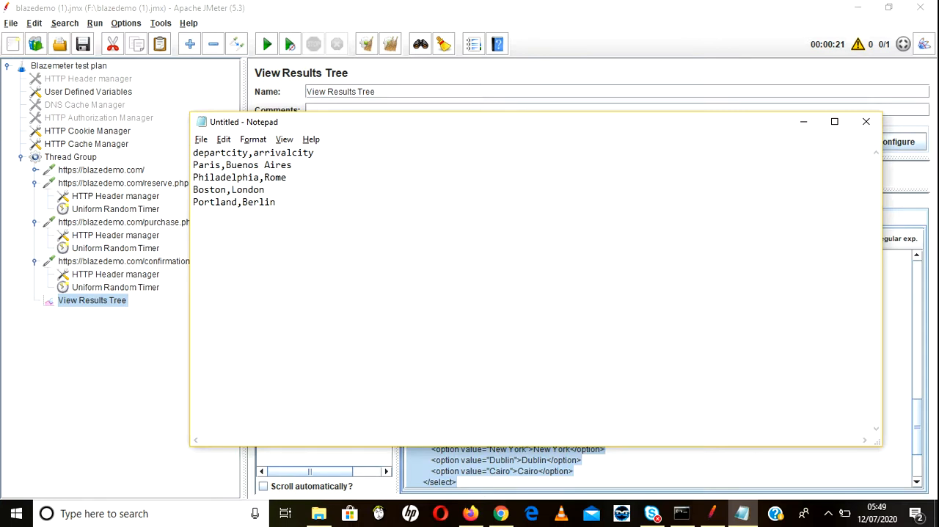
# Step: Save the test data on the Desktop as "cities.csv" with the All Files type, and close the text editor
pyautogui.hotkey('ctrl', 's')
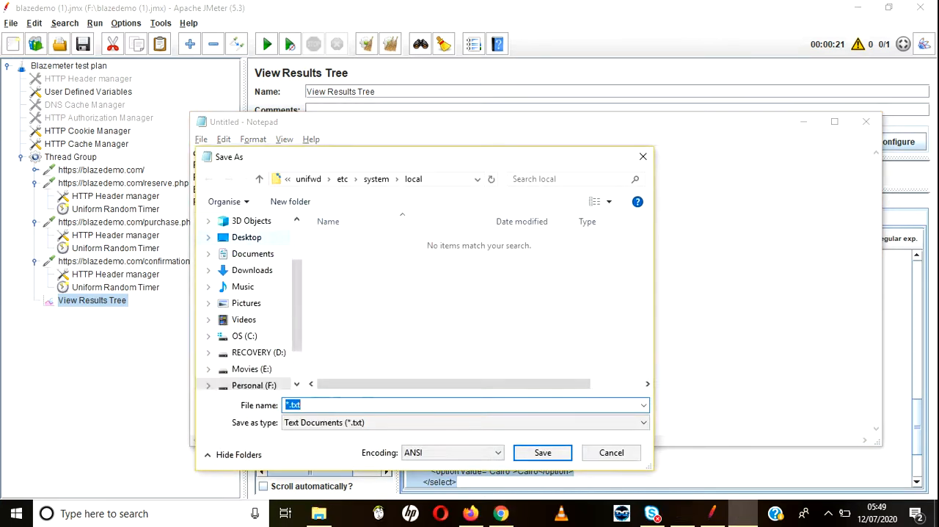
pyautogui.click(247, 237)
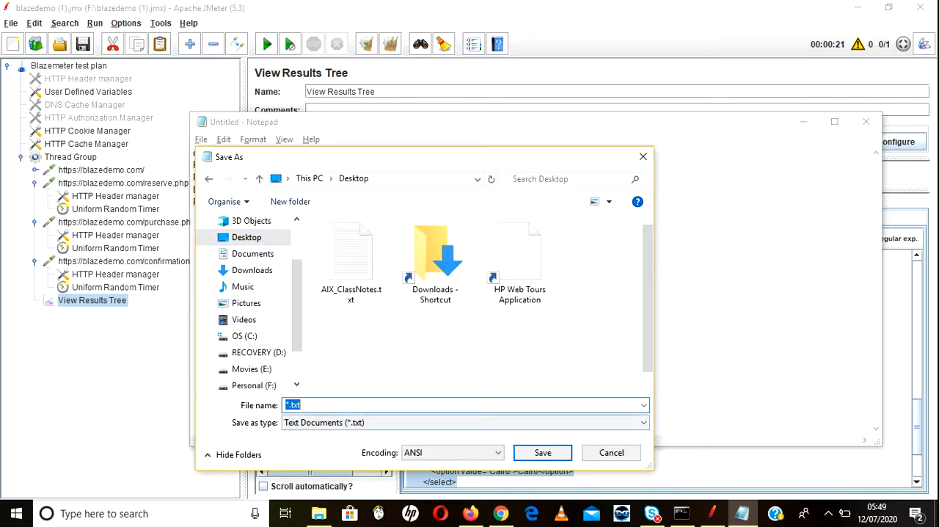
pyautogui.click(466, 422)
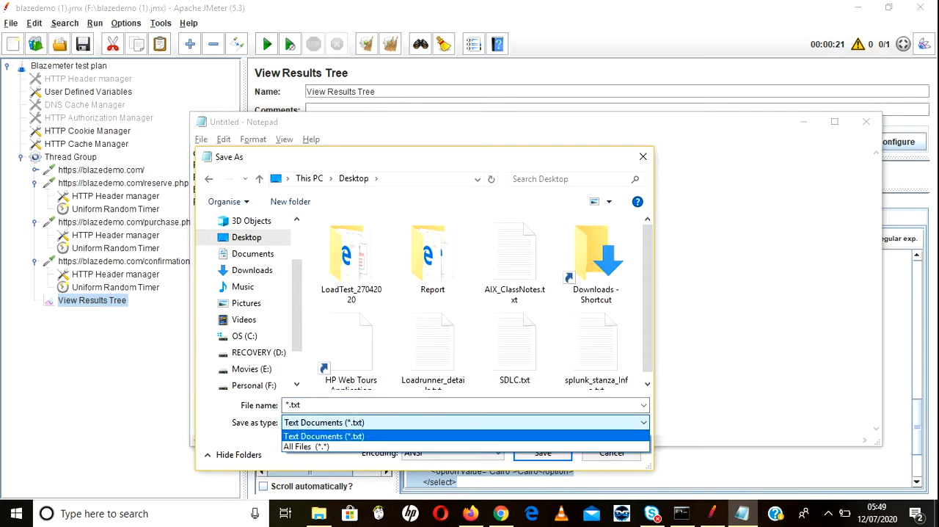
pyautogui.click(307, 446)
pyautogui.click(307, 405)
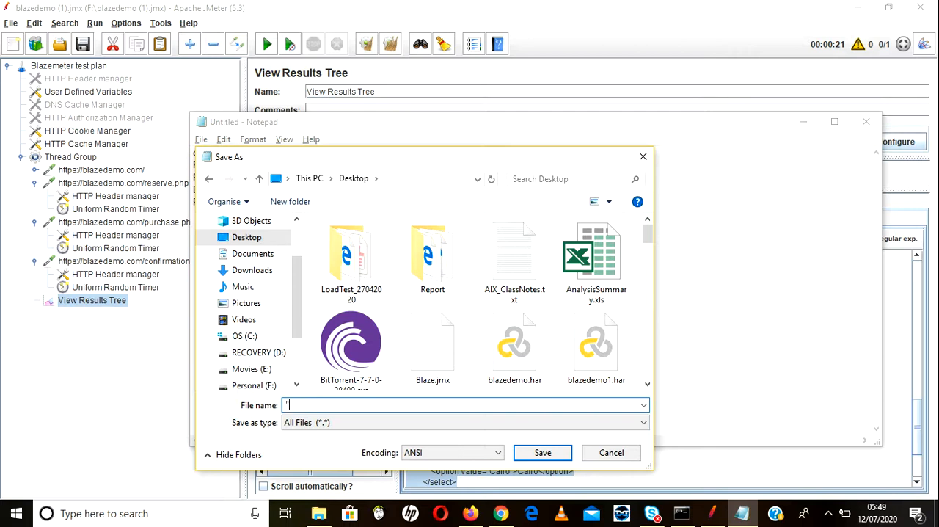
pyautogui.write('"cities.csv"')
pyautogui.press('Tab')
pyautogui.hotkey('alt', 'Down')
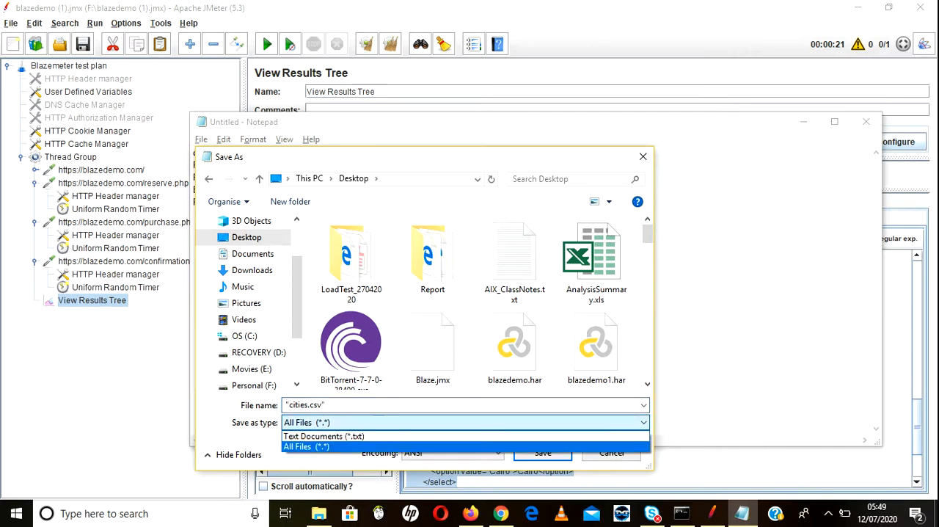
pyautogui.click(322, 447)
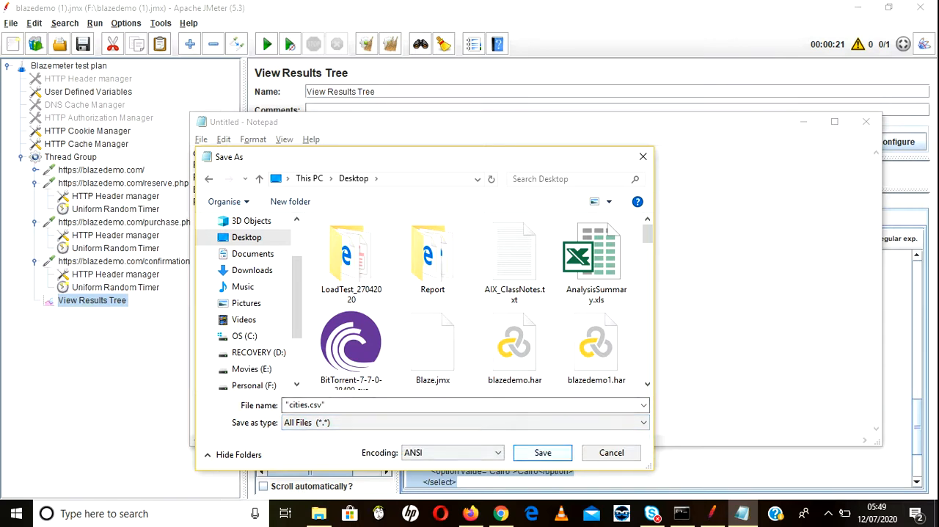
pyautogui.click(543, 452)
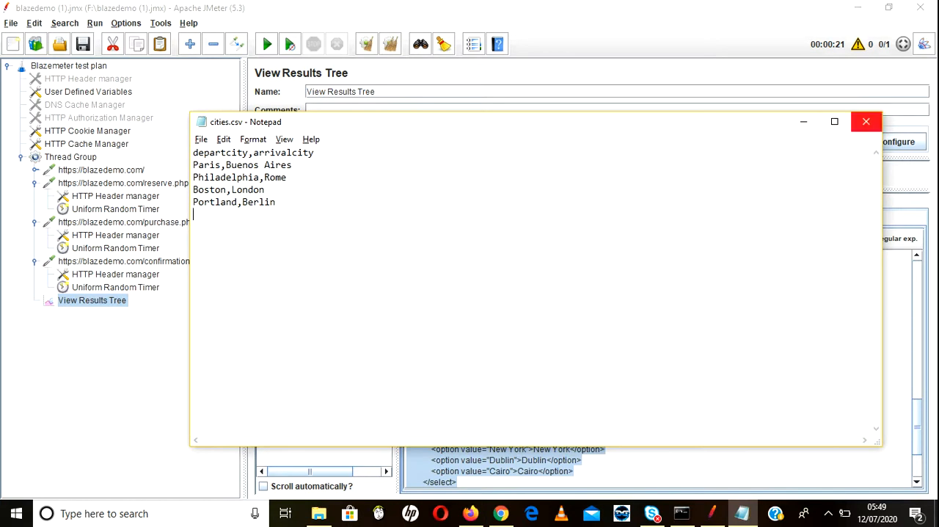
pyautogui.click(866, 121)
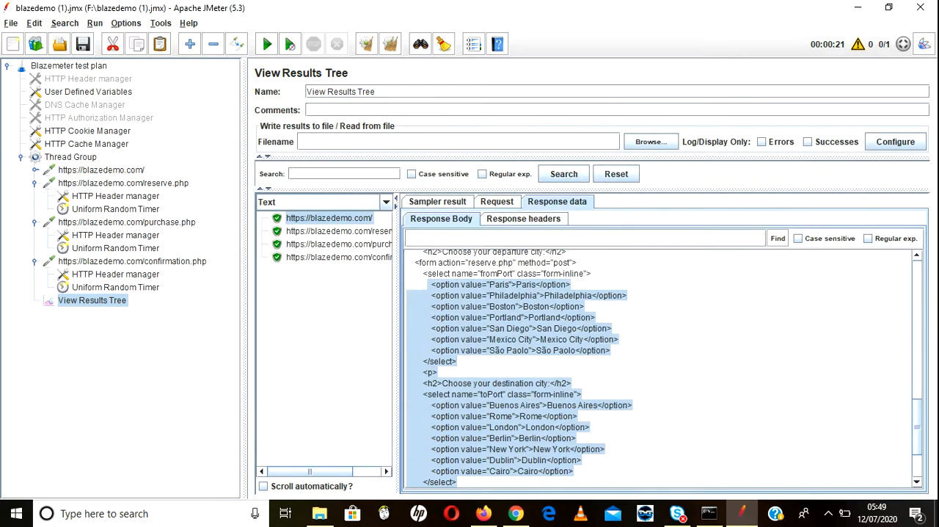
# Step: Check cities.csv from the desktop in Excel with columns A and B fitted to their contents, closing it without saving
pyautogui.click(857, 7)
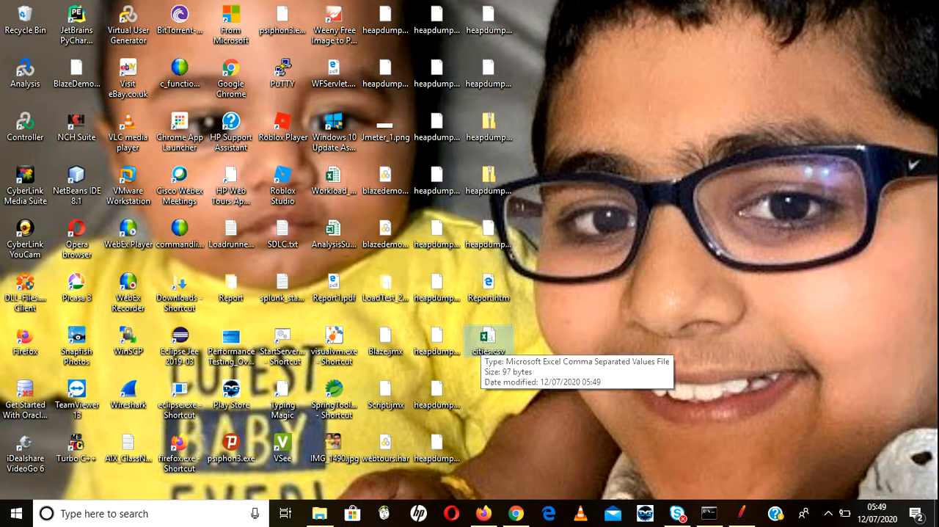
pyautogui.doubleClick(488, 341)
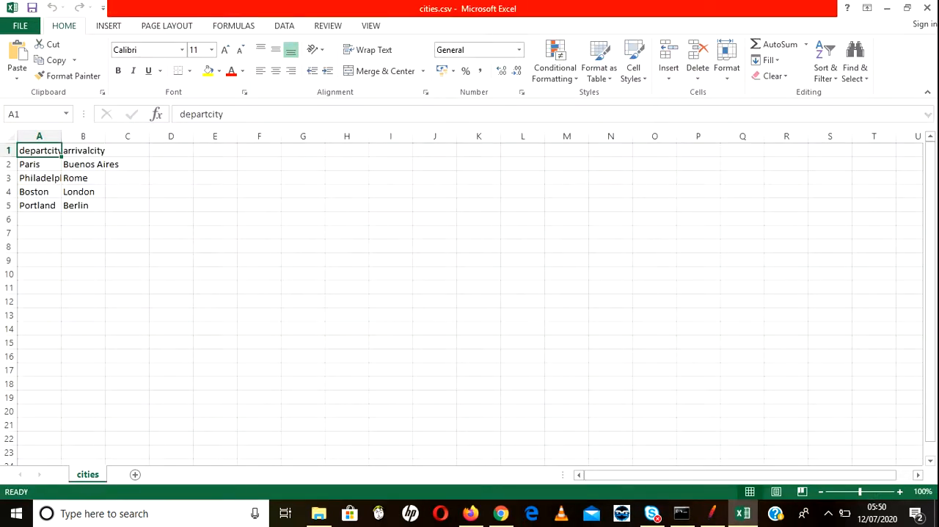
pyautogui.click(608, 386)
pyautogui.doubleClick(61, 136)
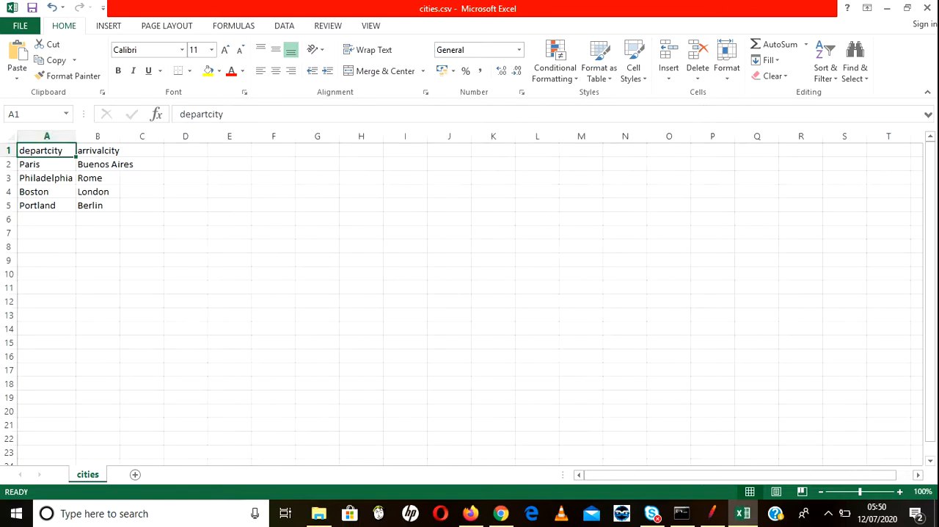
pyautogui.doubleClick(120, 136)
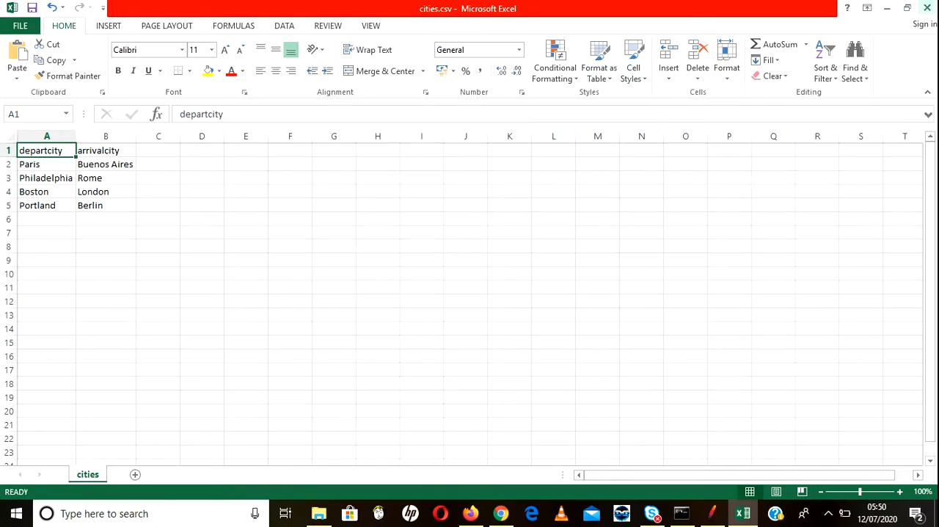
pyautogui.click(926, 7)
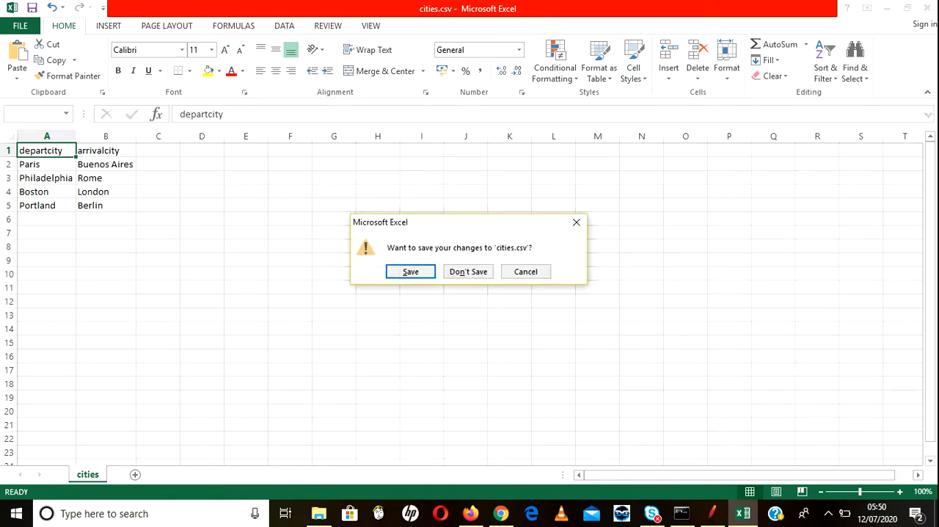
pyautogui.click(468, 272)
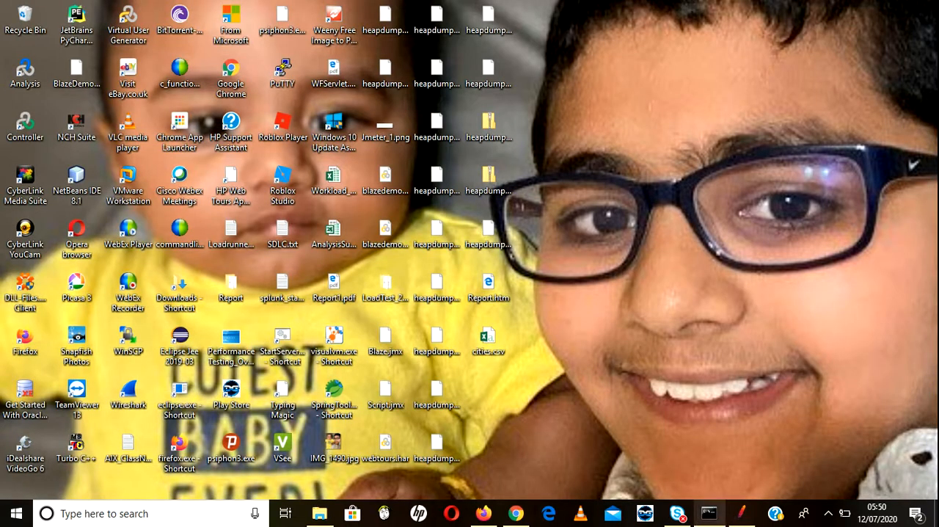
# Step: Switch back to JMeter and add a CSV Data Set Config element to the Blazemeter test plan
pyautogui.click(741, 513)
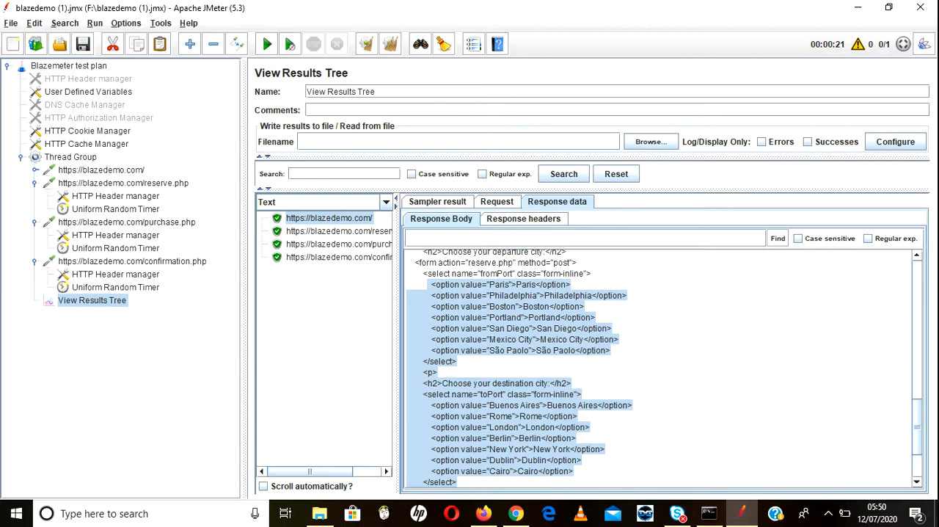
pyautogui.click(70, 66)
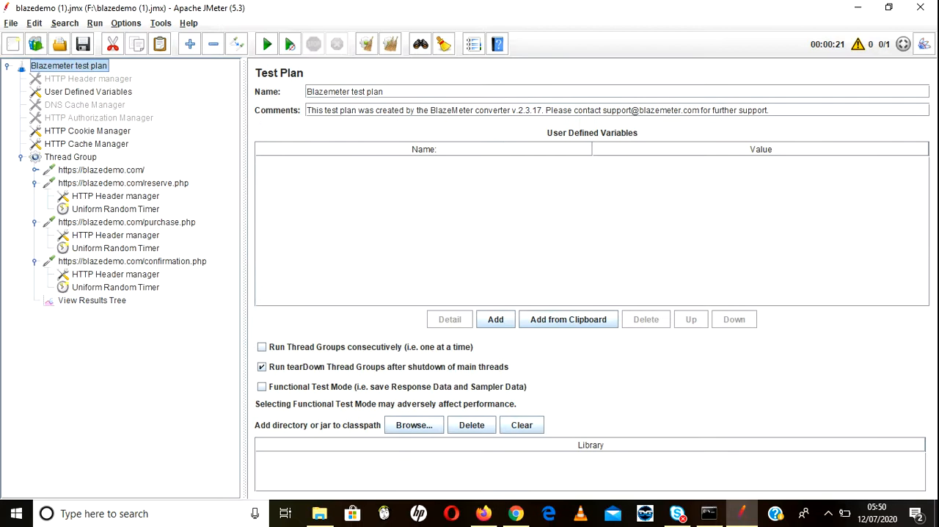
pyautogui.rightClick(71, 69)
pyautogui.moveTo(88, 79)
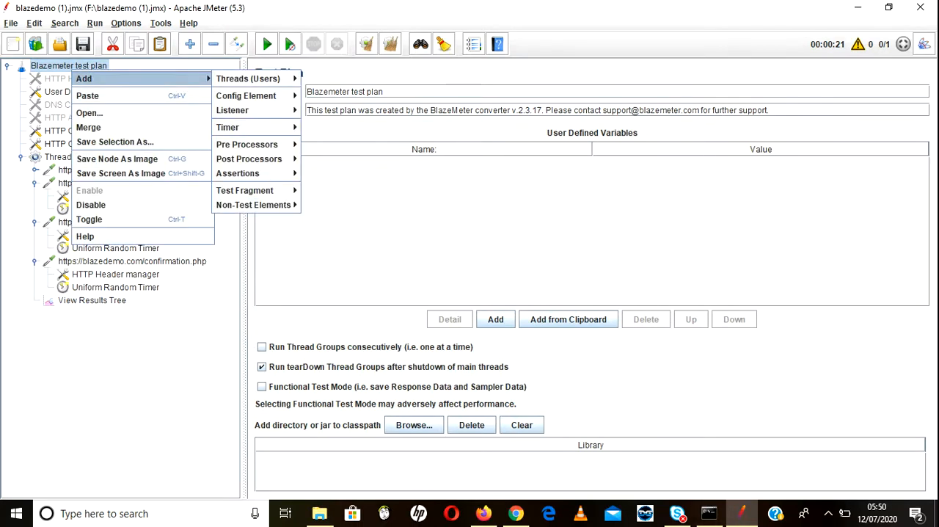
pyautogui.moveTo(248, 79)
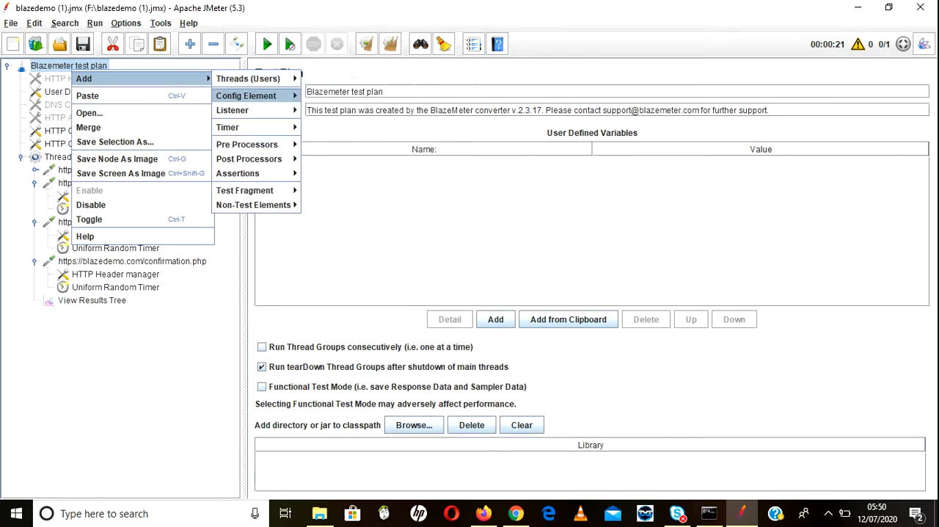
pyautogui.moveTo(246, 96)
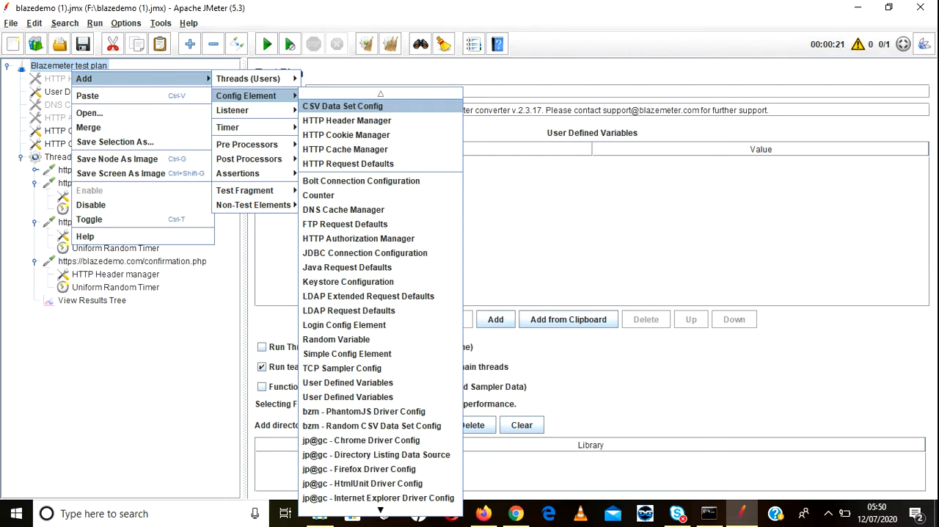
pyautogui.click(341, 106)
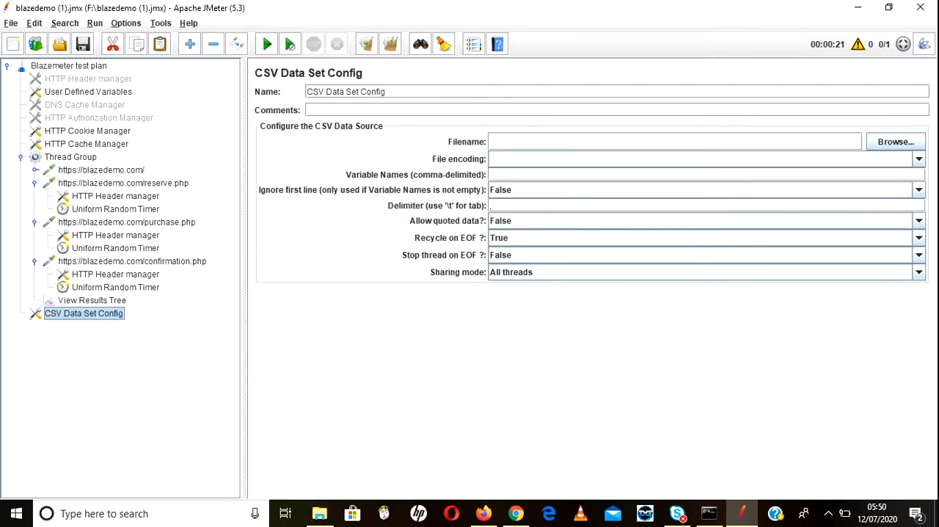
# Step: Set the CSV Data Set Config's filename to cities.csv from the Desktop folder
pyautogui.click(342, 109)
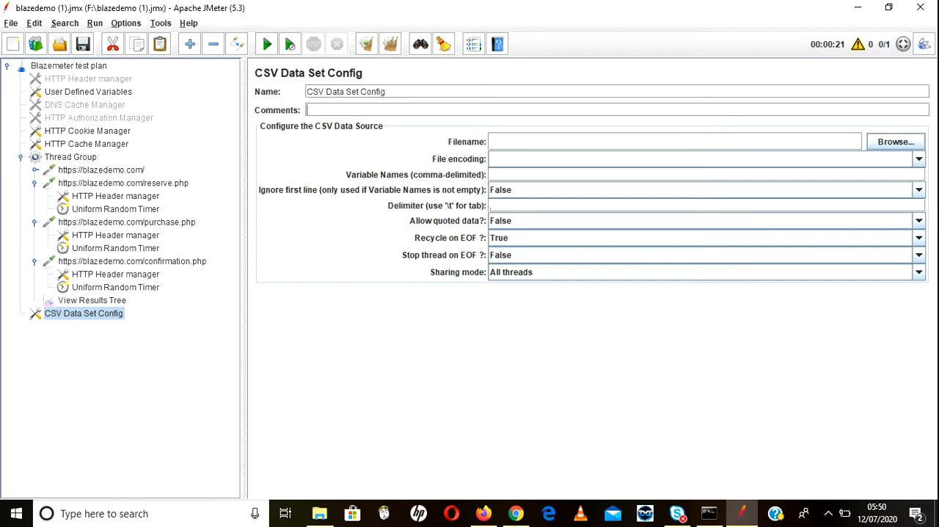
pyautogui.click(896, 141)
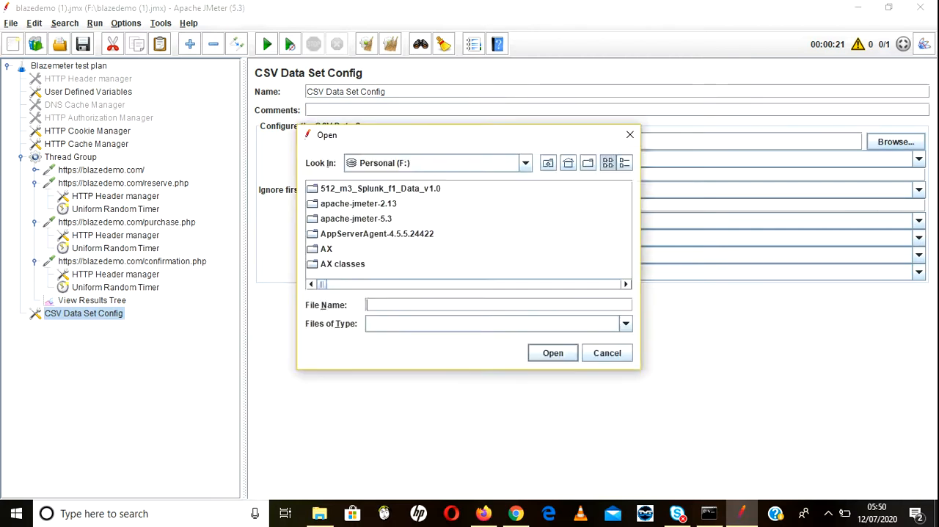
pyautogui.click(525, 163)
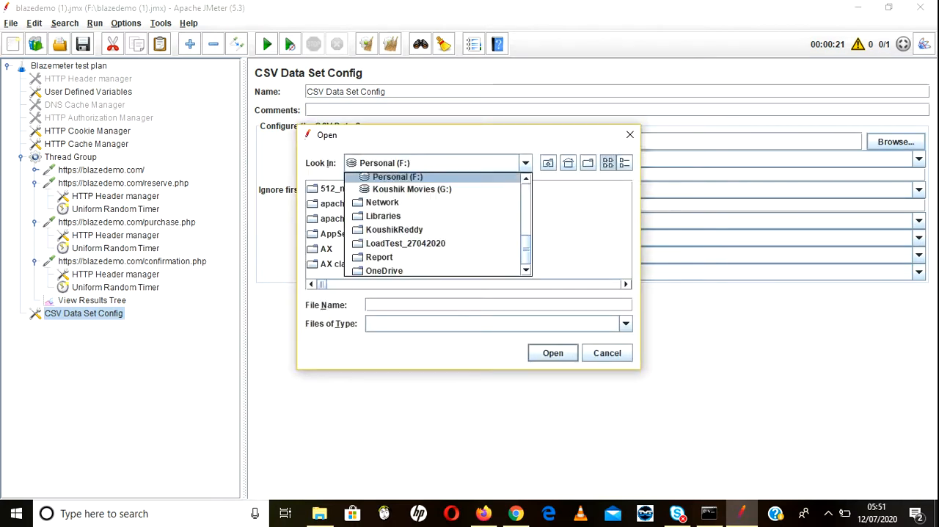
pyautogui.scroll(5, 432, 194)
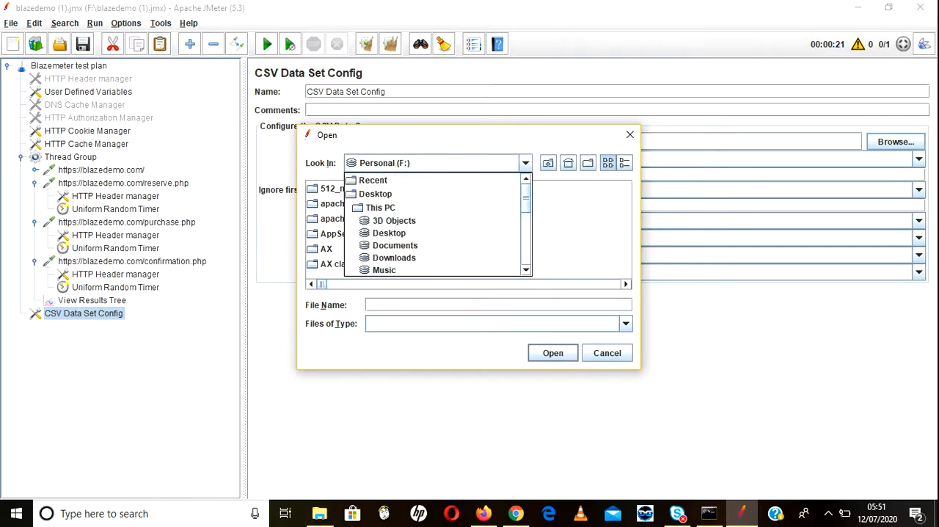
pyautogui.click(375, 193)
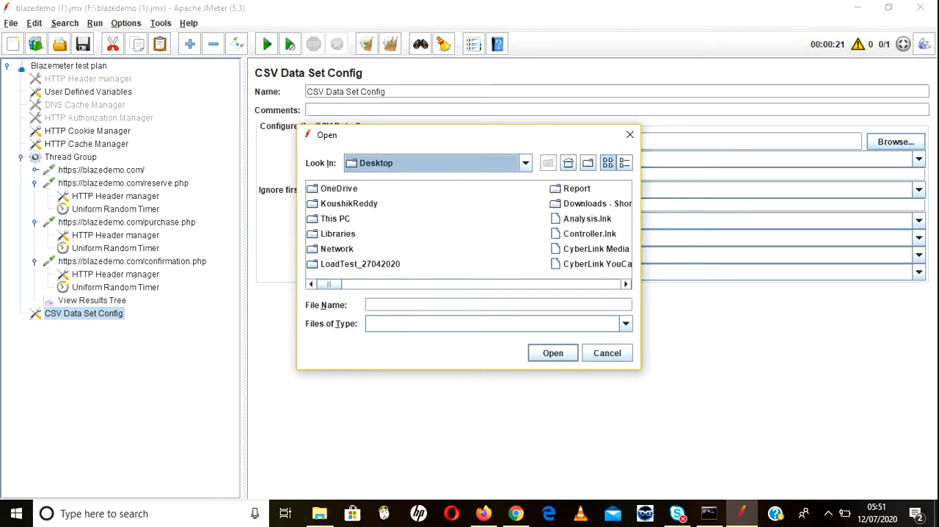
pyautogui.click(595, 248)
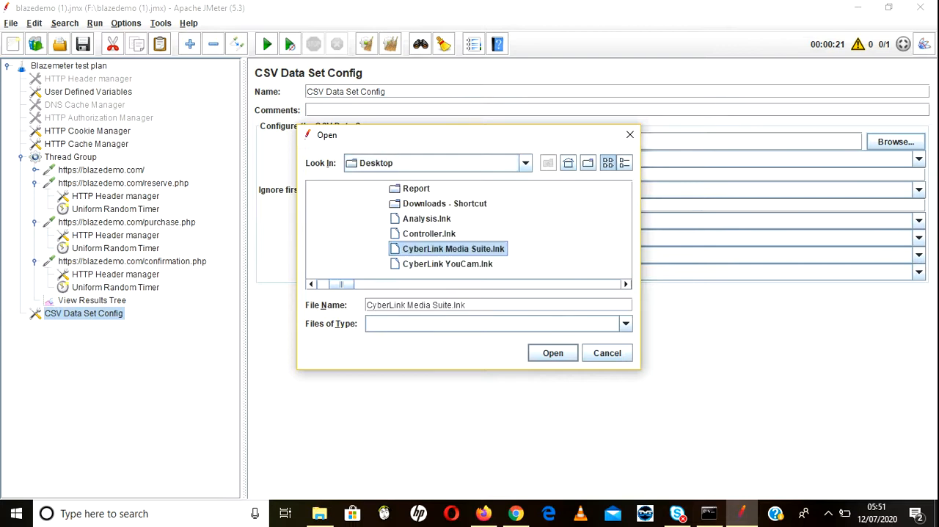
pyautogui.press('c')
pyautogui.press('c')
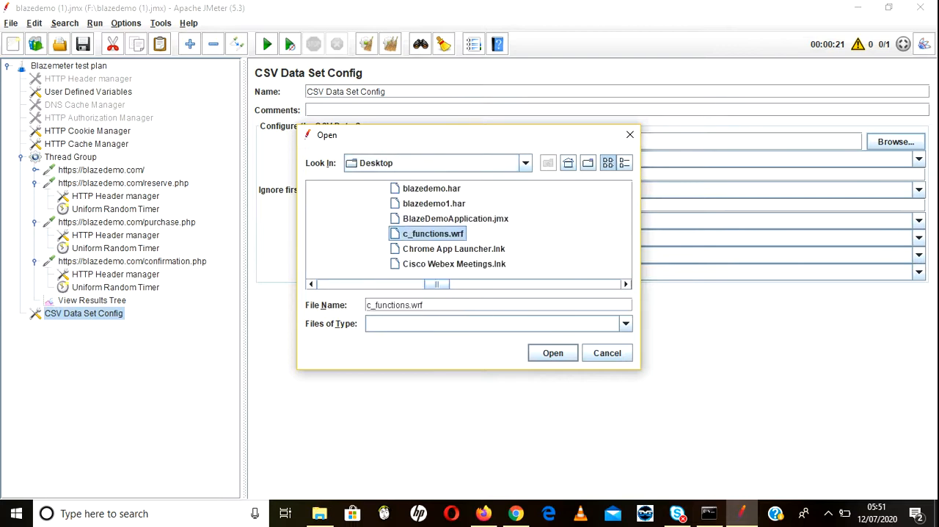
pyautogui.press('c')
pyautogui.press('c')
pyautogui.press('c')
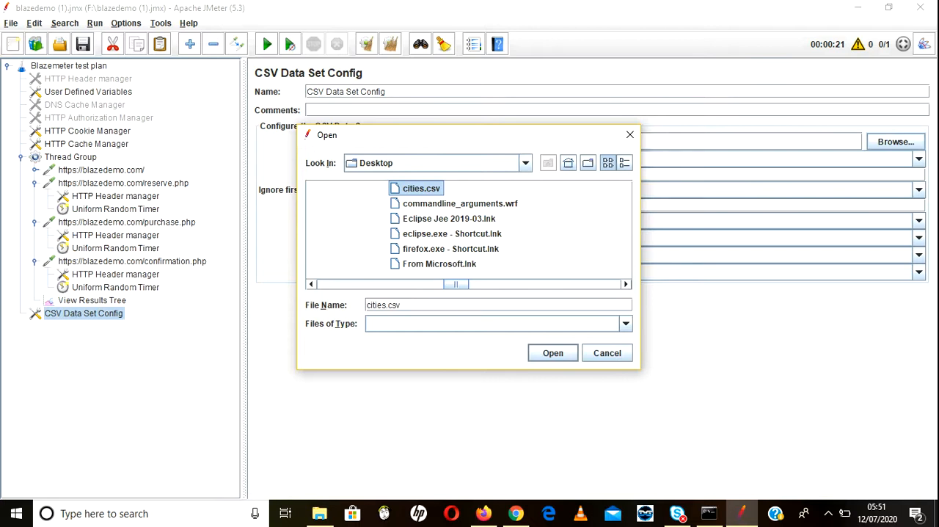
pyautogui.press('Return')
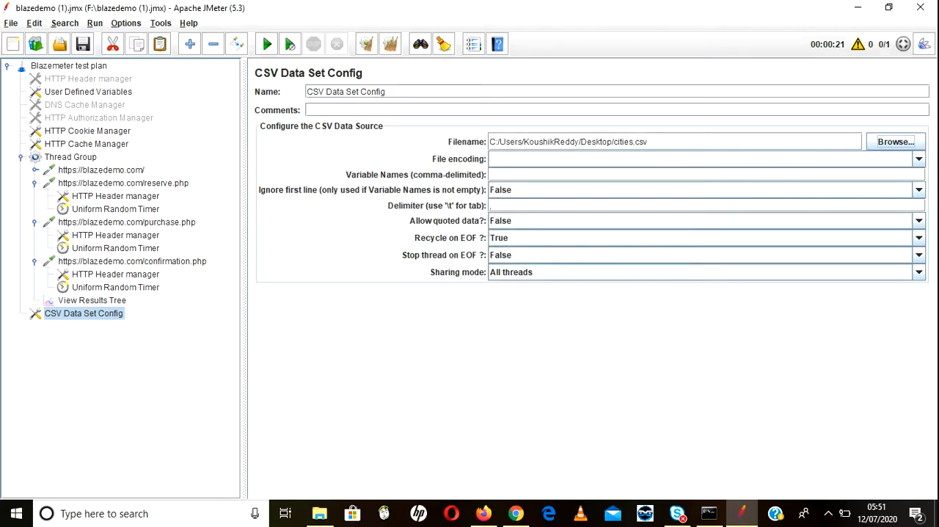
# Step: Enter a placeholder comma in the variable names and set Ignore first line to True
pyautogui.click(513, 175)
pyautogui.write(',')
pyautogui.click(919, 191)
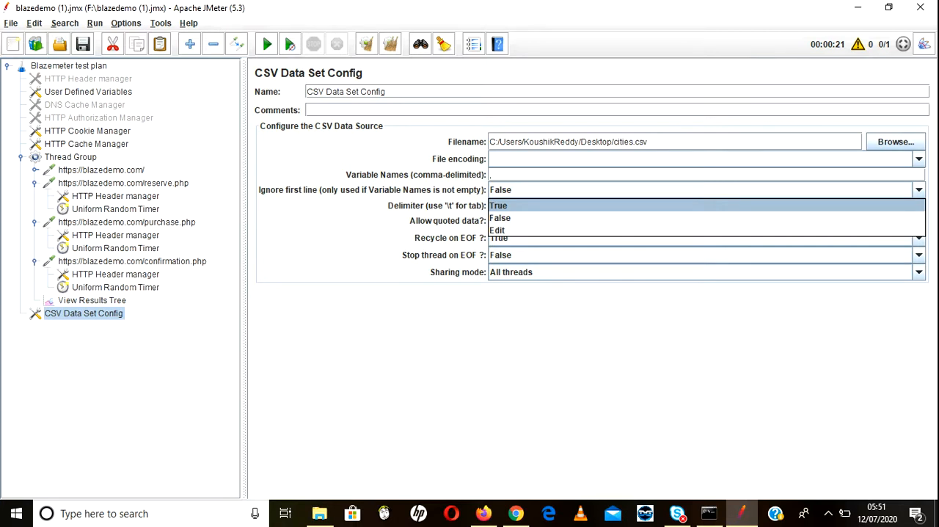
pyautogui.click(707, 205)
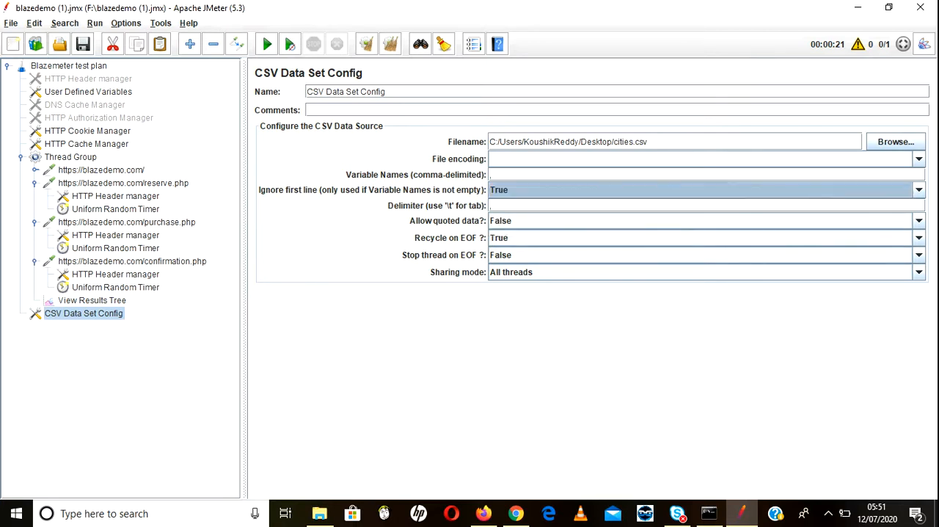
pyautogui.click(707, 190)
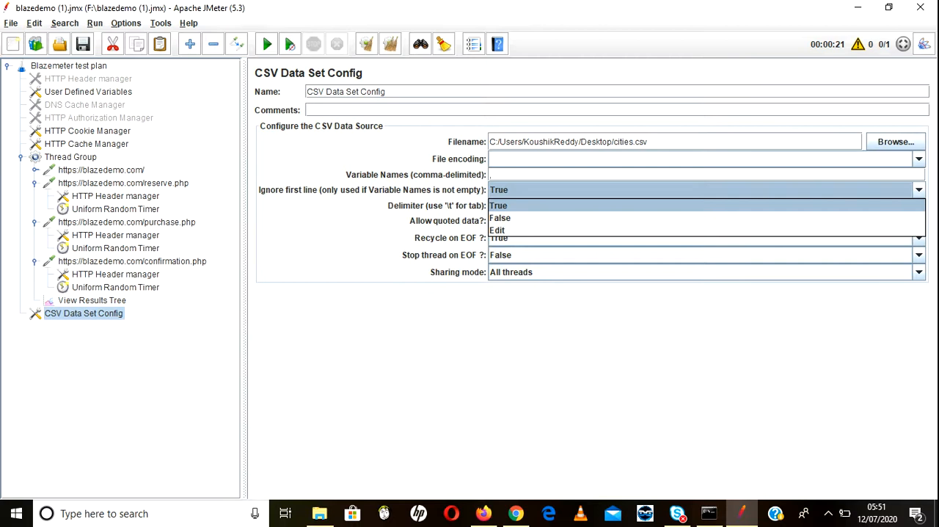
pyautogui.click(706, 205)
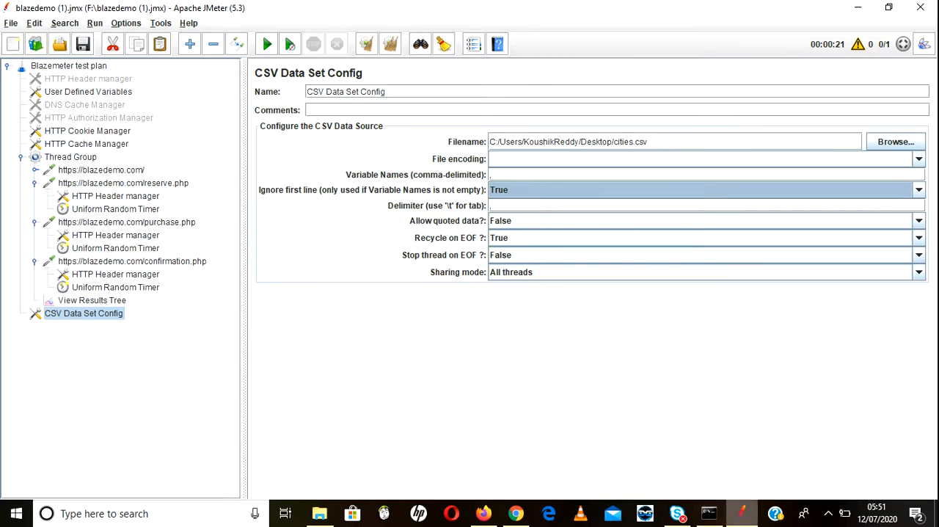
# Step: Open cities.csv from the desktop in Excel to check its column headers, dismissing the activation wizard, and return to JMeter
pyautogui.click(743, 513)
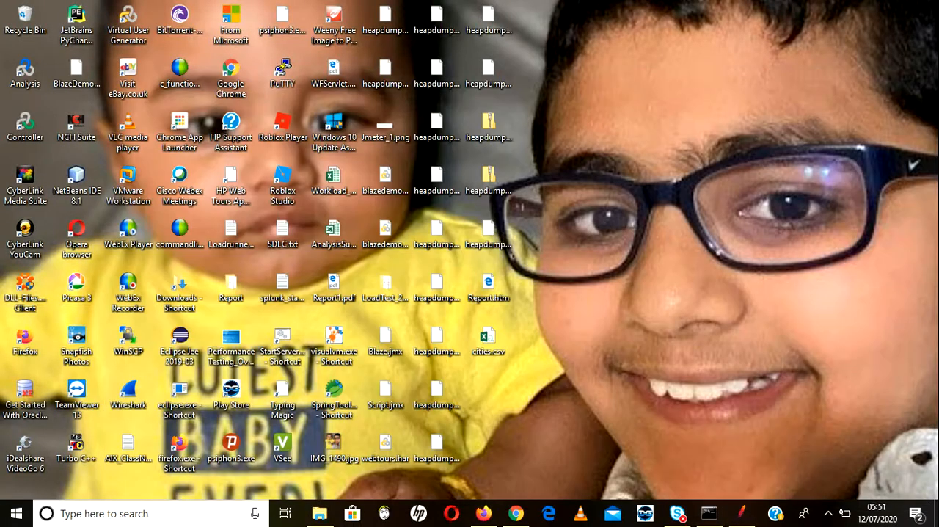
pyautogui.click(489, 340)
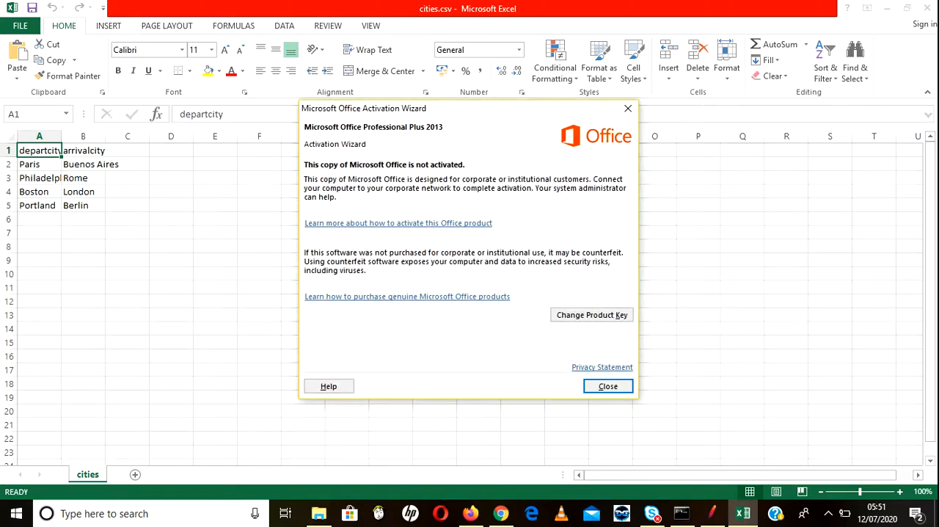
pyautogui.click(608, 386)
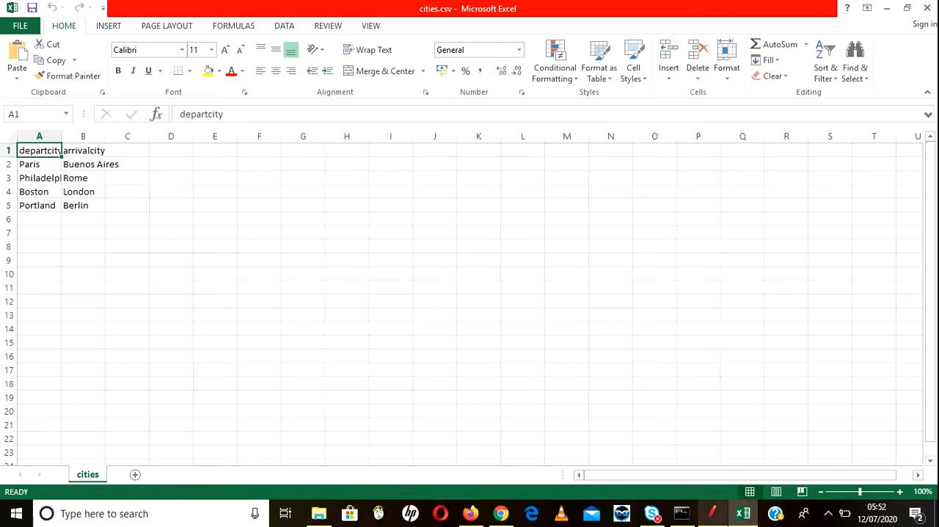
pyautogui.click(711, 512)
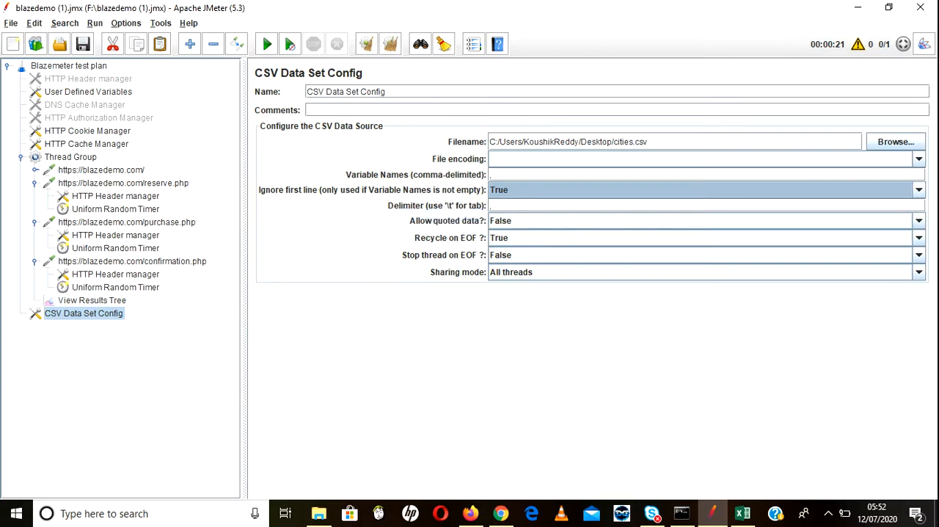
# Step: Replace the placeholder comma in the variable names with "Departcity", consulting the first column header in cities.csv
pyautogui.click(491, 174)
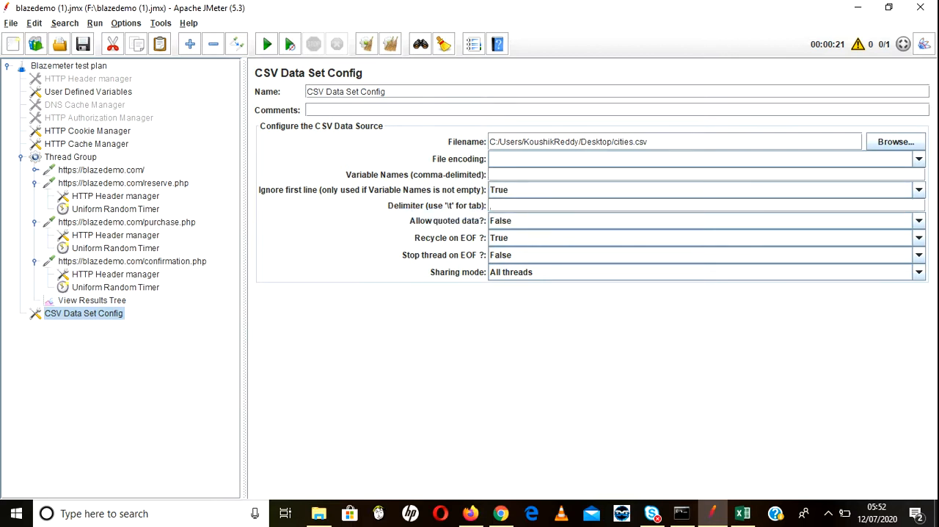
pyautogui.hotkey('alt', 'Tab')
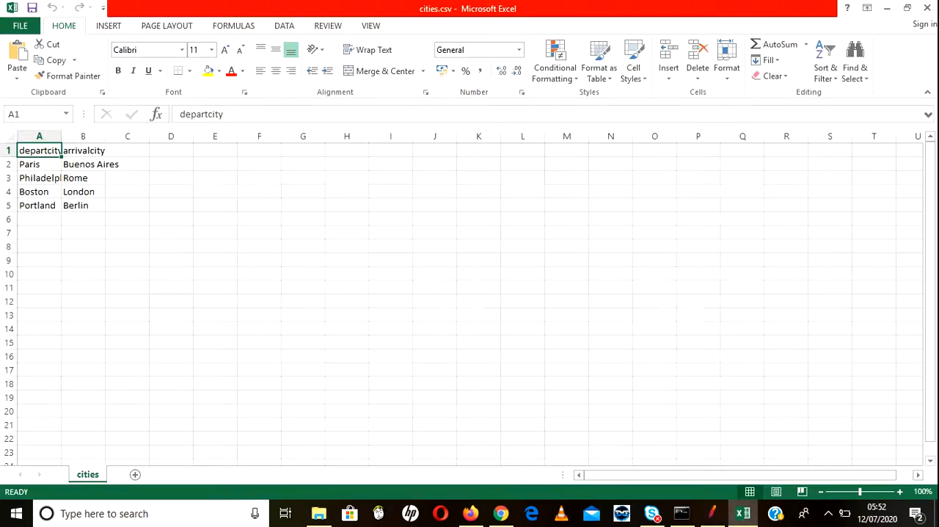
pyautogui.hotkey('alt', 'Tab')
pyautogui.write('Di')
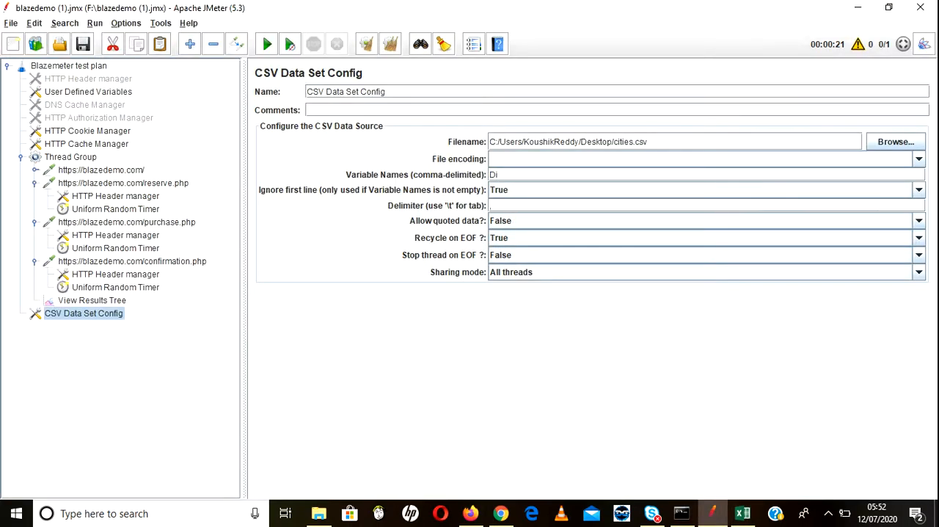
pyautogui.hotkey('alt', 'Tab')
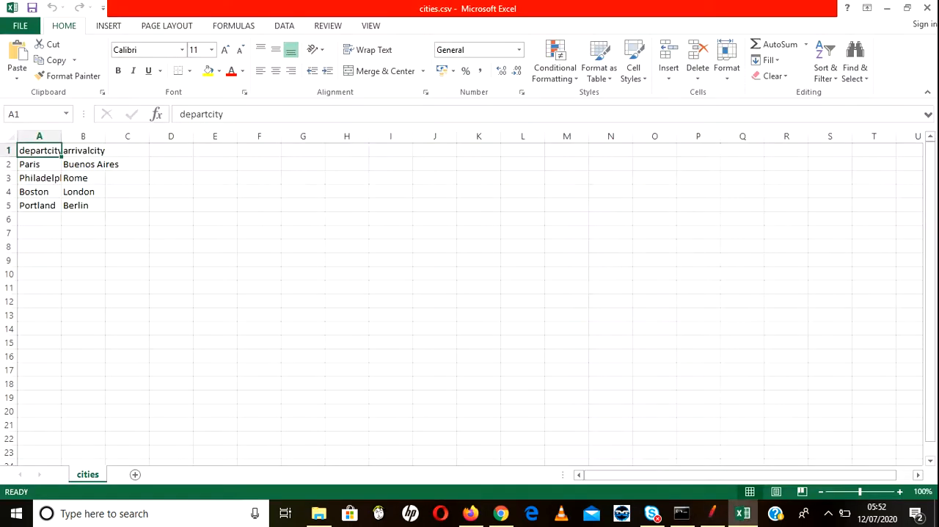
pyautogui.hotkey('alt', 'Tab')
pyautogui.write('e')
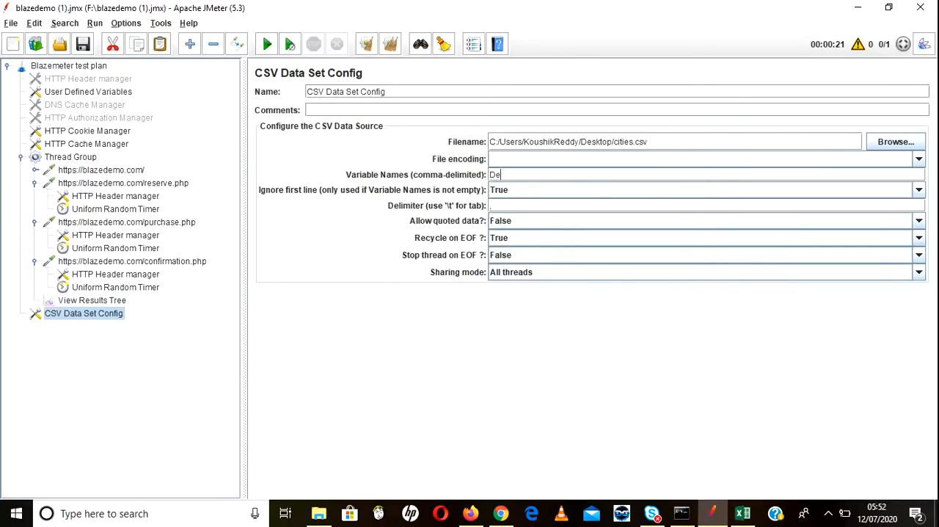
pyautogui.write('partcity,Arriv')
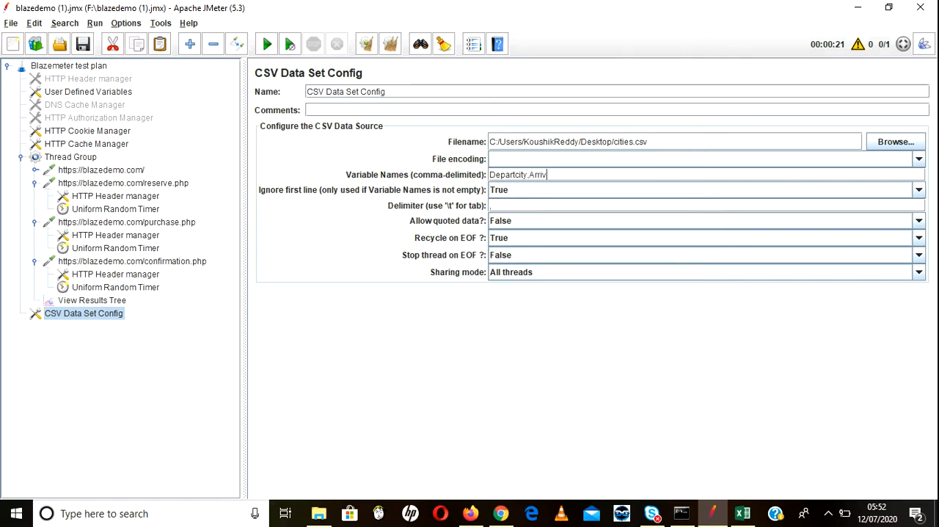
# Step: Add "Arrivalcity" as the second comma-separated variable name and check it against the cities.csv header row in Excel
pyautogui.write('alcity')
pyautogui.hotkey('alt', 'Tab')
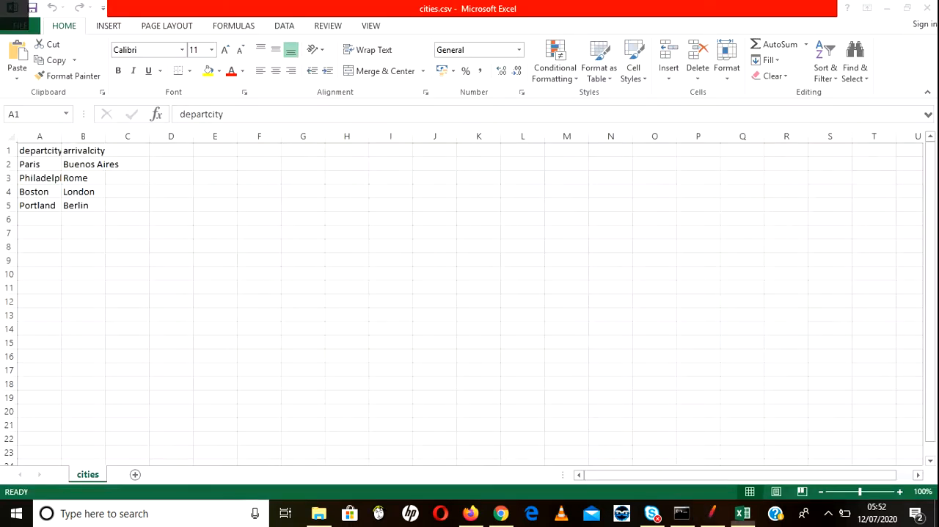
pyautogui.hotkey('alt', 'Tab')
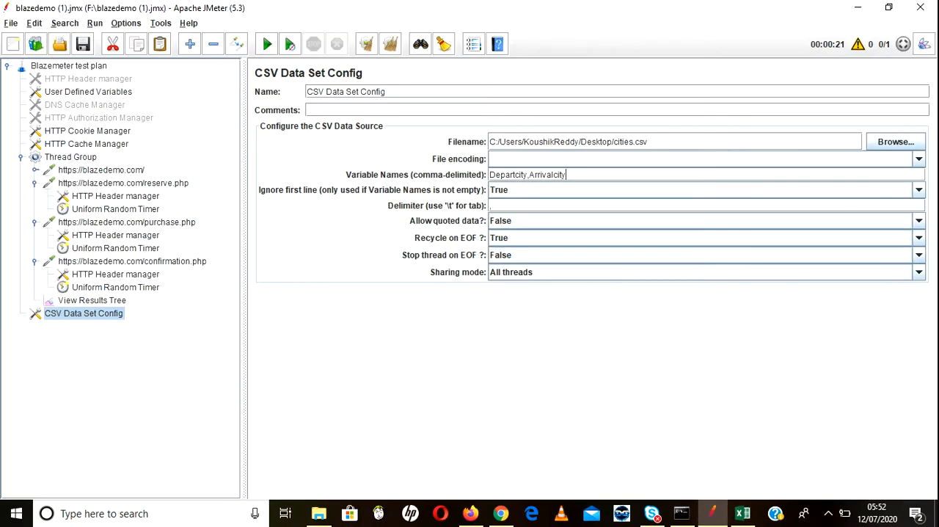
# Step: Compare the Departcity variable name in JMeter with the first column header of cities.csv in Excel
pyautogui.doubleClick(508, 174)
pyautogui.hotkey('alt', 'Tab')
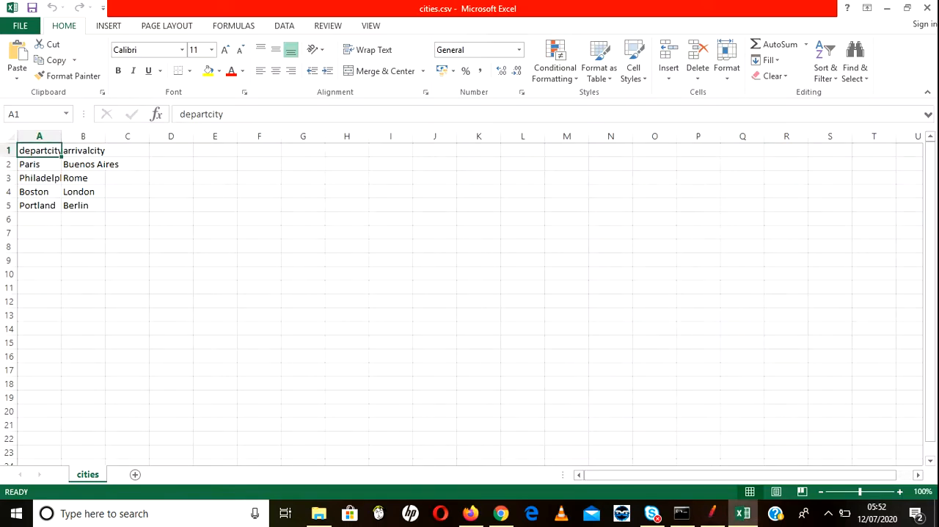
pyautogui.hotkey('alt', 'Tab')
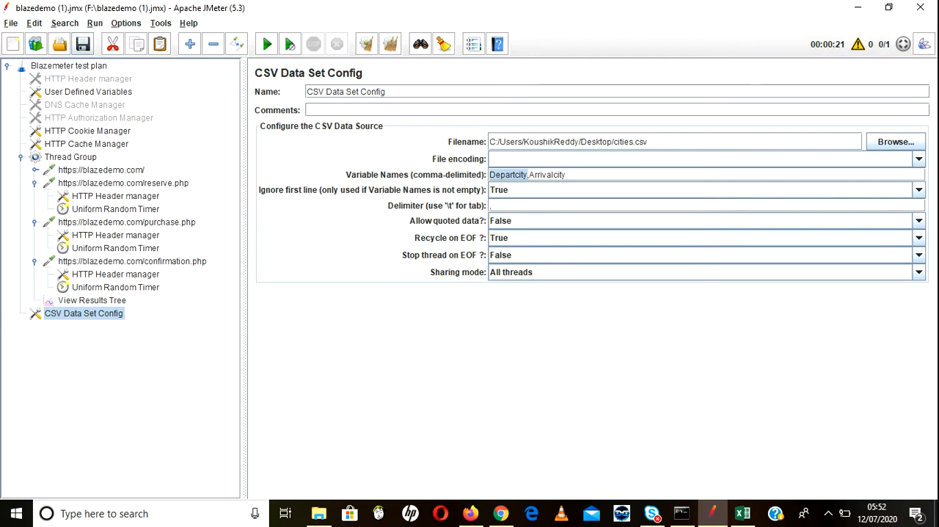
pyautogui.click(567, 175)
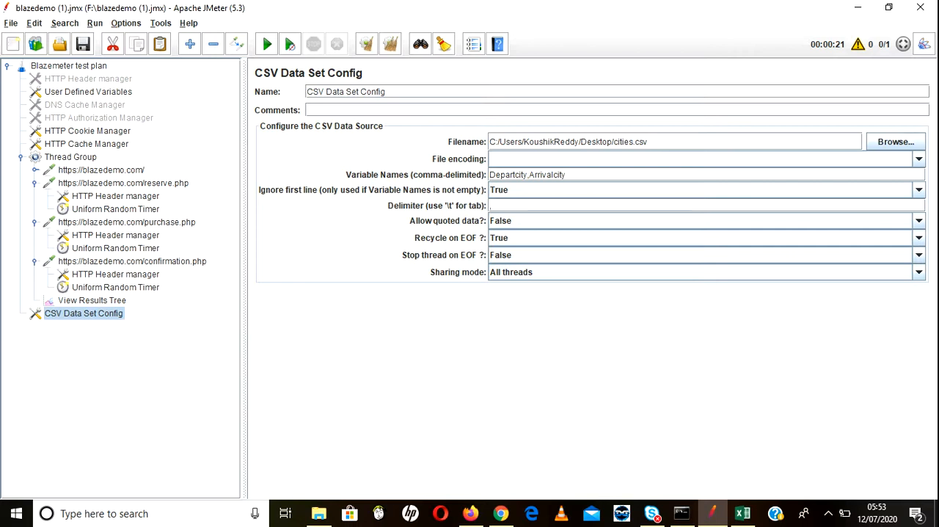
# Step: Review how the first data row of cities.csv in Excel maps to the JMeter variables, ending with row 2 selected
pyautogui.click(742, 513)
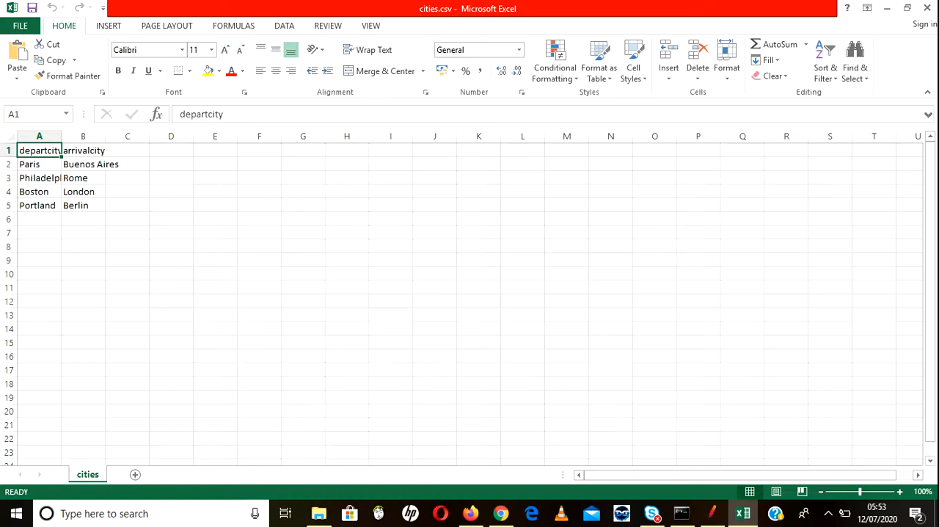
pyautogui.doubleClick(25, 165)
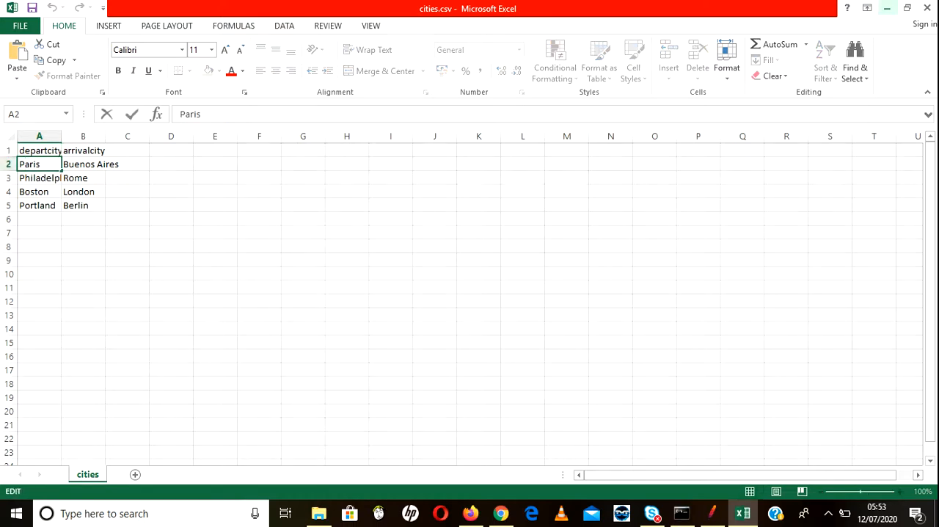
pyautogui.click(888, 8)
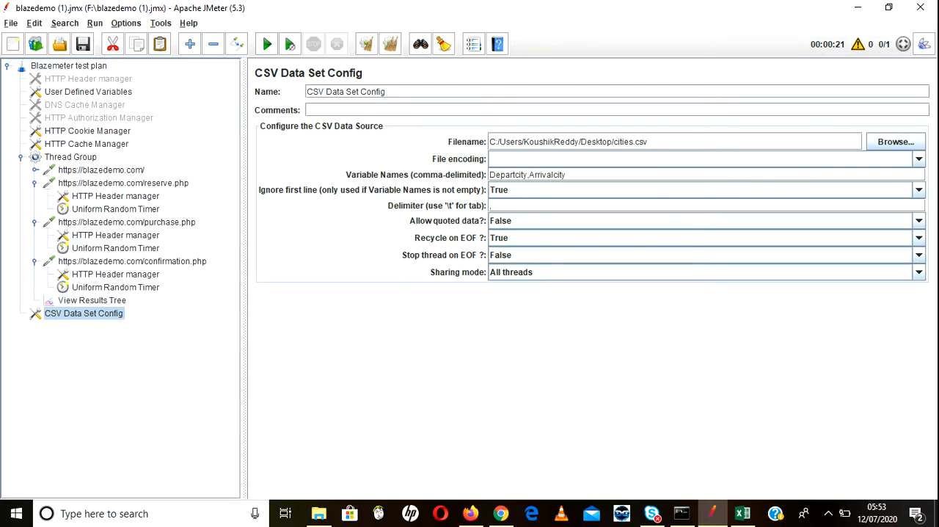
pyautogui.click(743, 513)
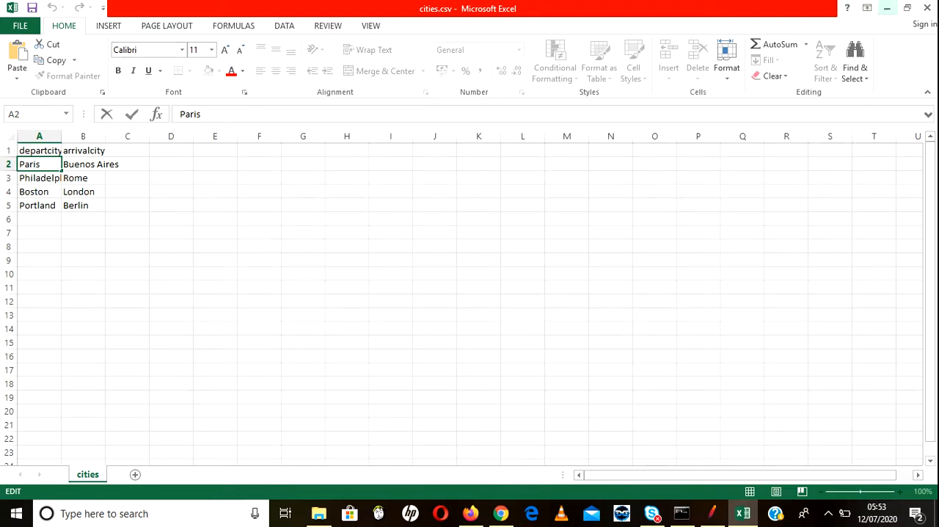
pyautogui.click(887, 7)
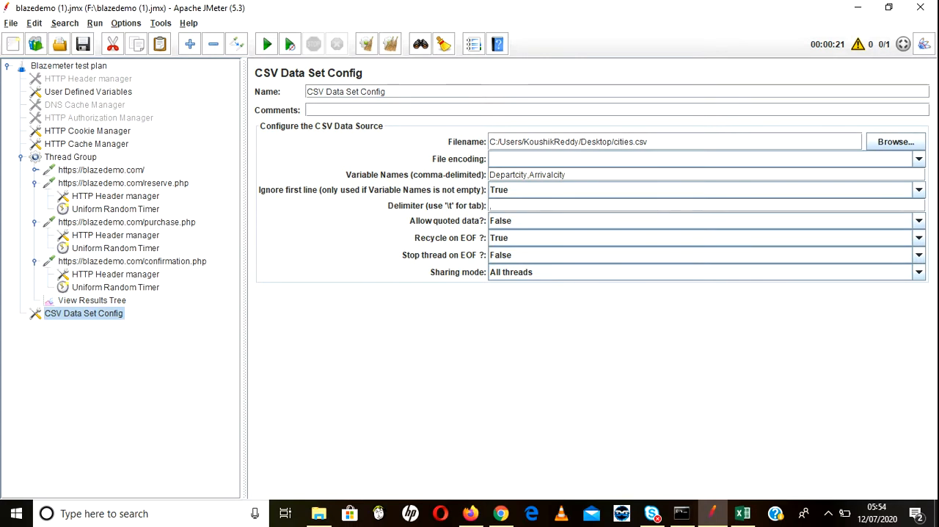
pyautogui.click(742, 513)
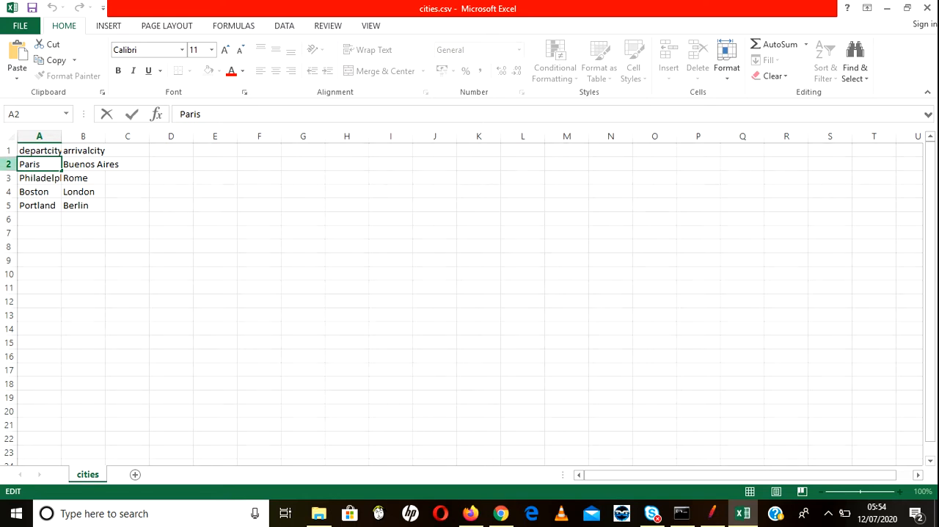
pyautogui.press('Escape')
pyautogui.hotkey('shift', 'space')
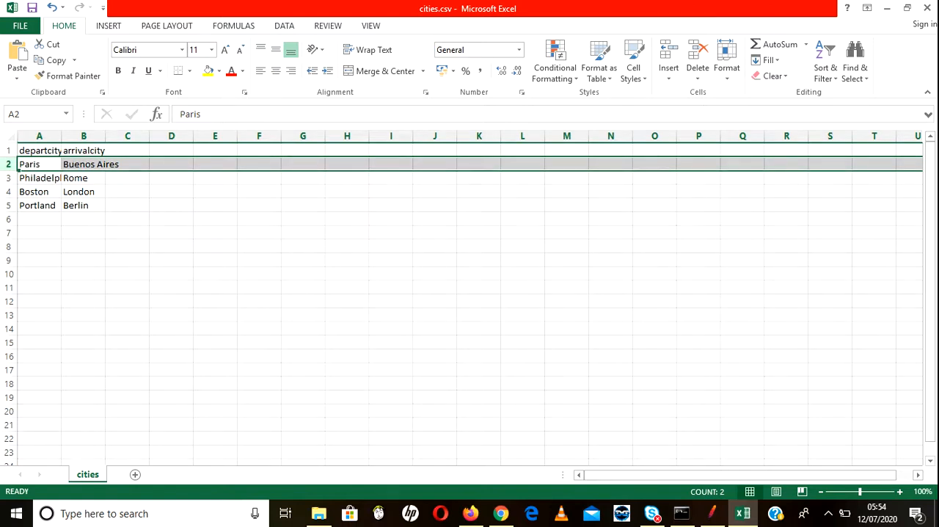
# Step: Review the last city pair in row 5 of cities.csv and the empty row after it against the JMeter configuration
pyautogui.moveTo(40, 205); pyautogui.dragTo(74, 205)
pyautogui.click(40, 220)
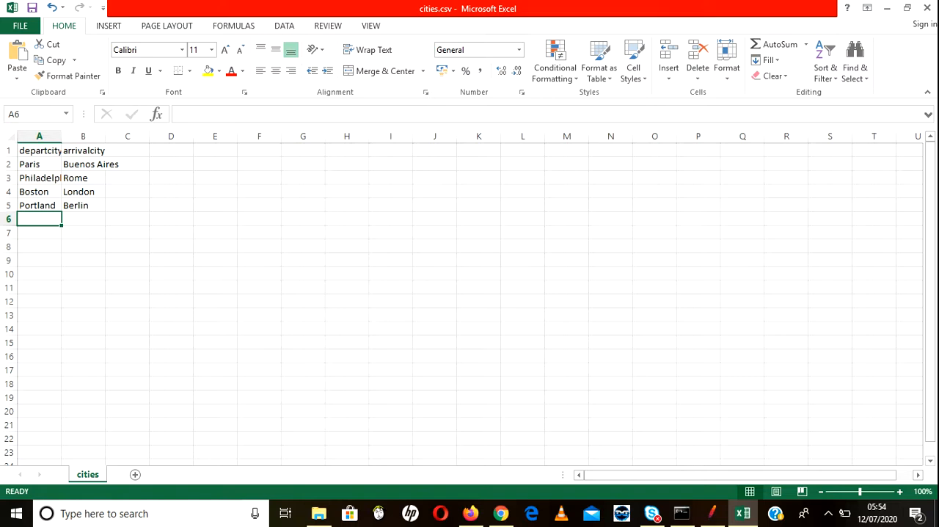
pyautogui.click(712, 513)
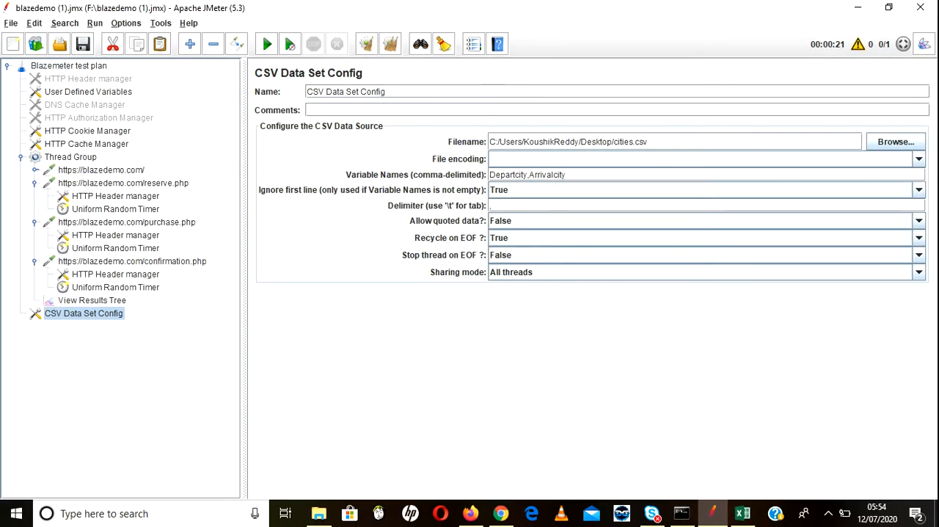
pyautogui.click(742, 513)
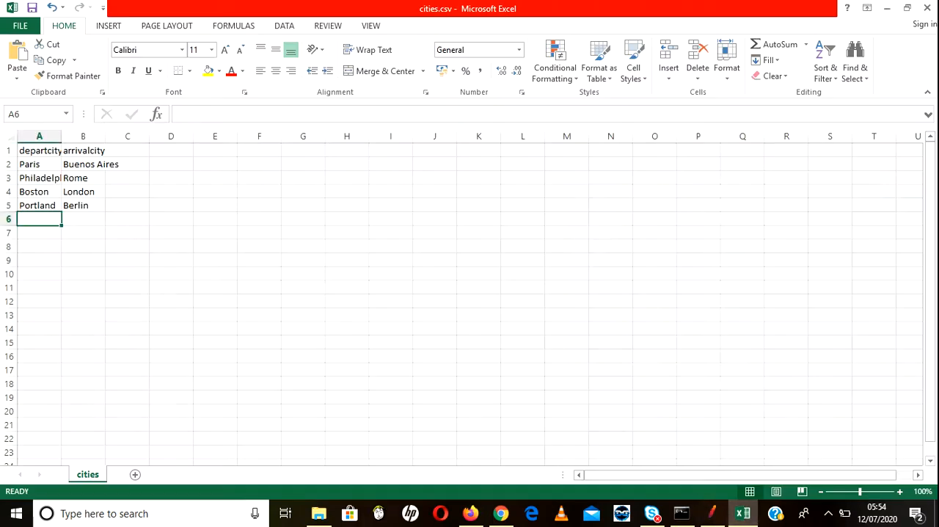
# Step: Switch to JMeter and set "Stop thread on EOF" to True in the CSV Data Set Config, consulting the cities.csv rows in Excel
pyautogui.click(712, 513)
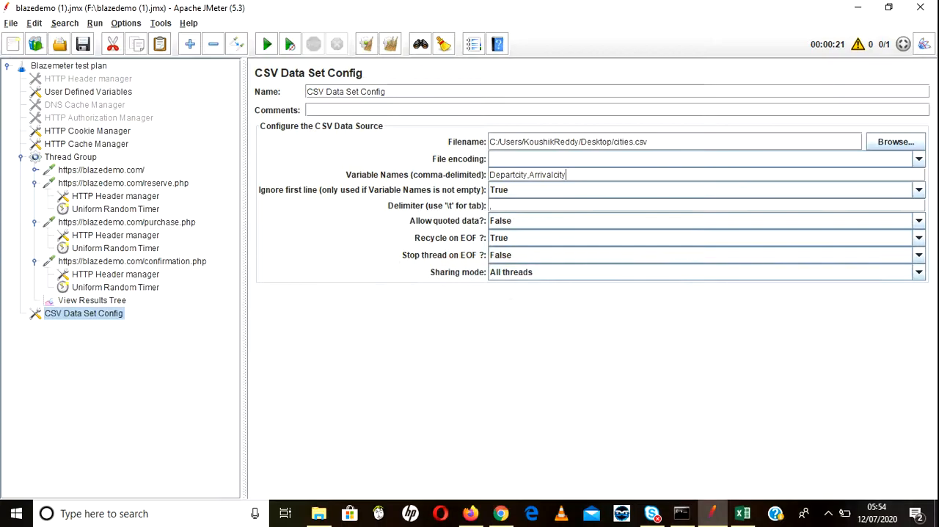
pyautogui.click(918, 256)
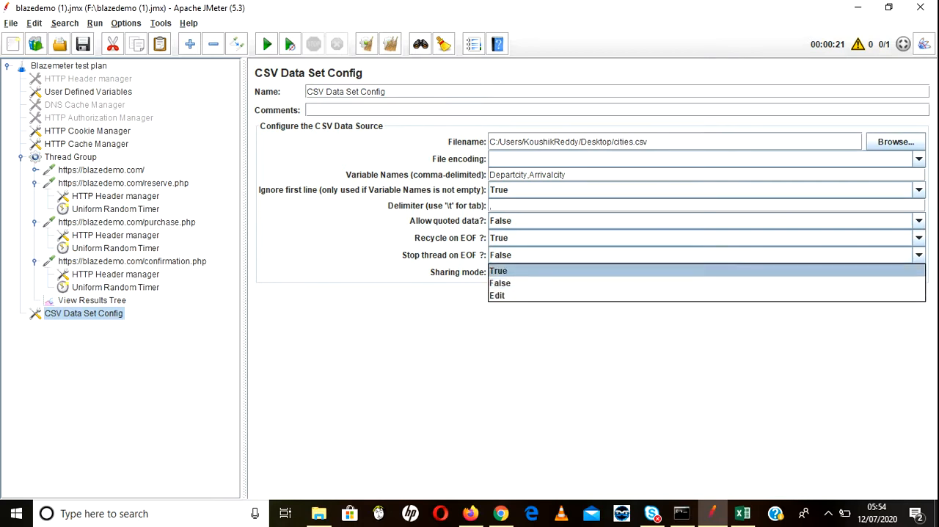
pyautogui.click(707, 271)
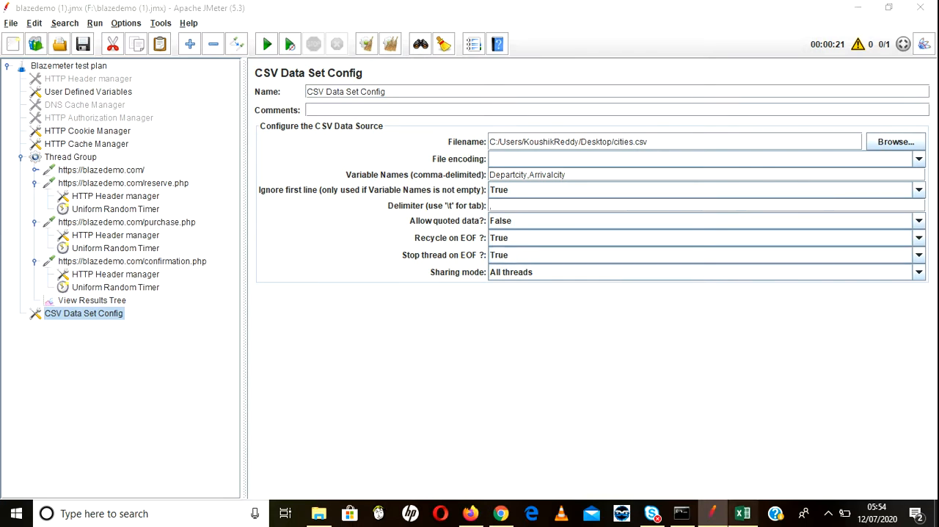
pyautogui.click(743, 513)
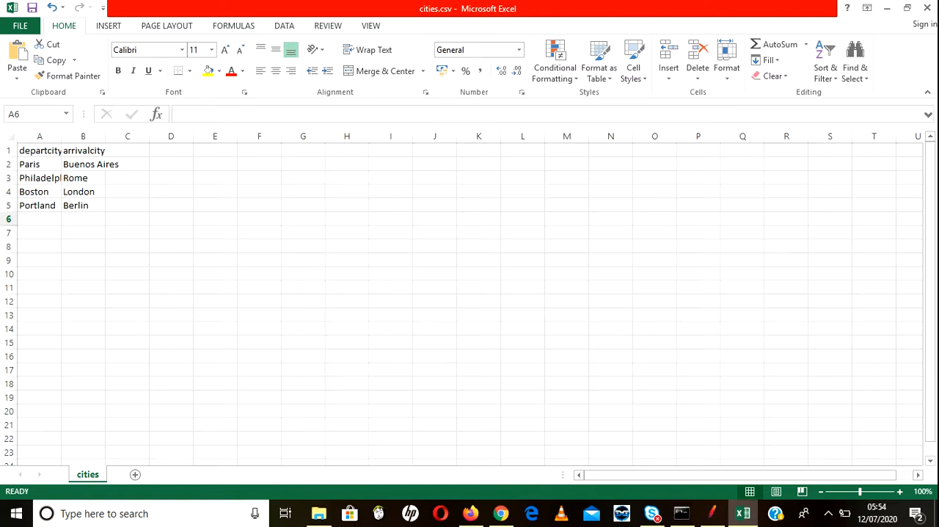
pyautogui.click(743, 513)
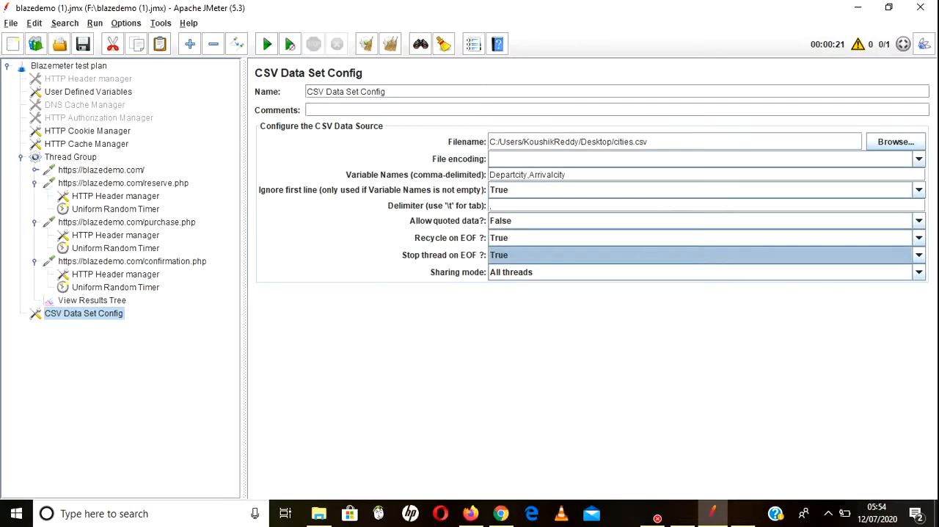
pyautogui.click(918, 256)
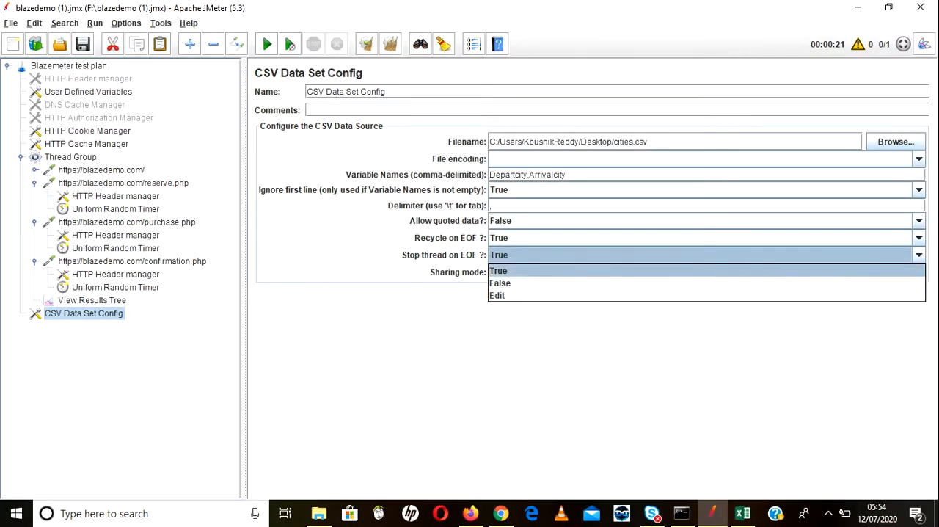
pyautogui.click(706, 271)
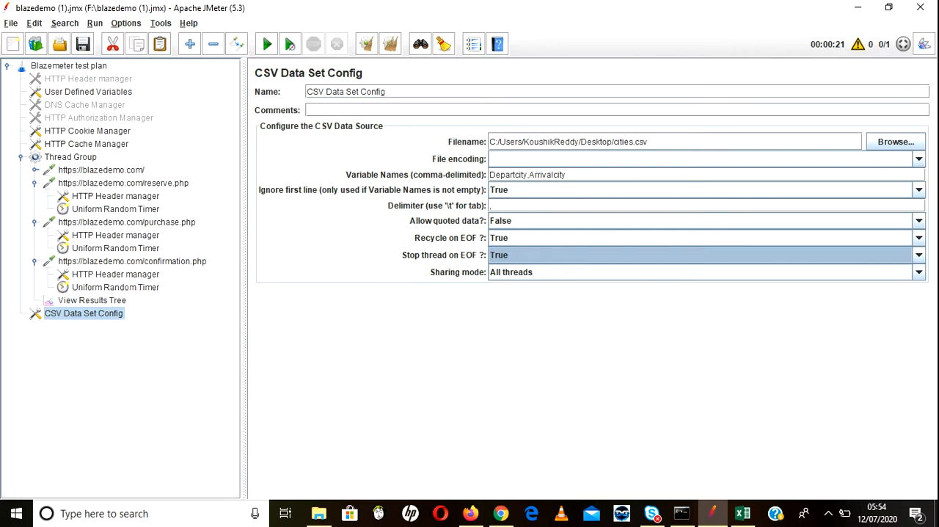
# Step: Switch to Excel and close cities.csv without saving the changes
pyautogui.click(742, 513)
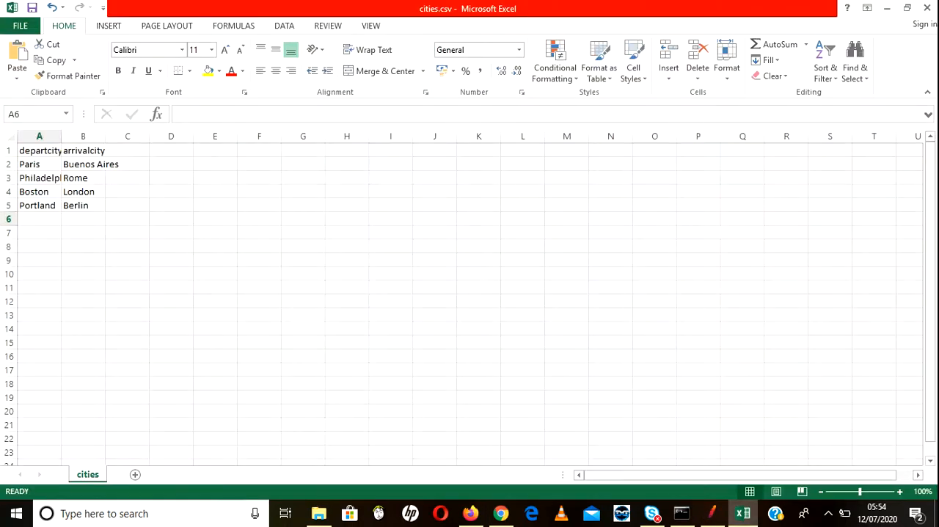
pyautogui.click(927, 7)
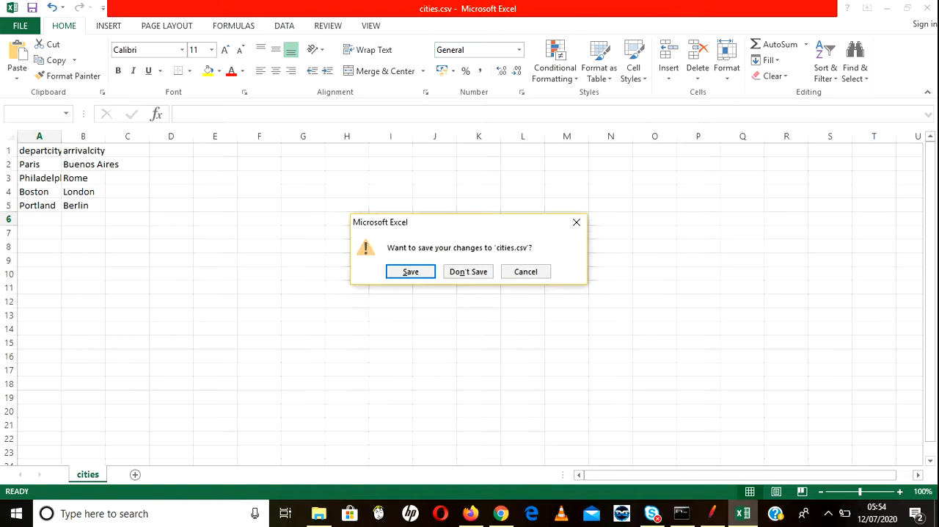
pyautogui.click(469, 272)
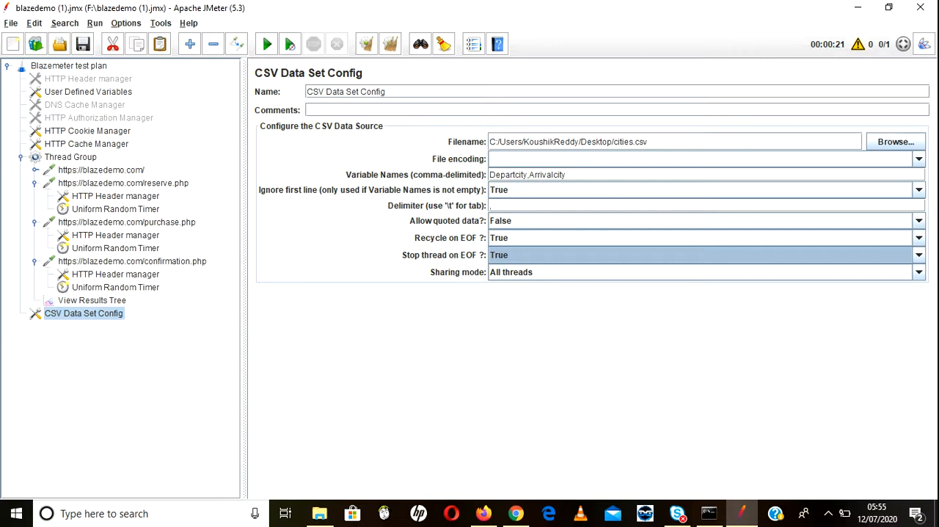
# Step: Move the CSV Data Set Config directly above the Thread Group in the test plan tree
pyautogui.moveTo(84, 314); pyautogui.dragTo(70, 150)
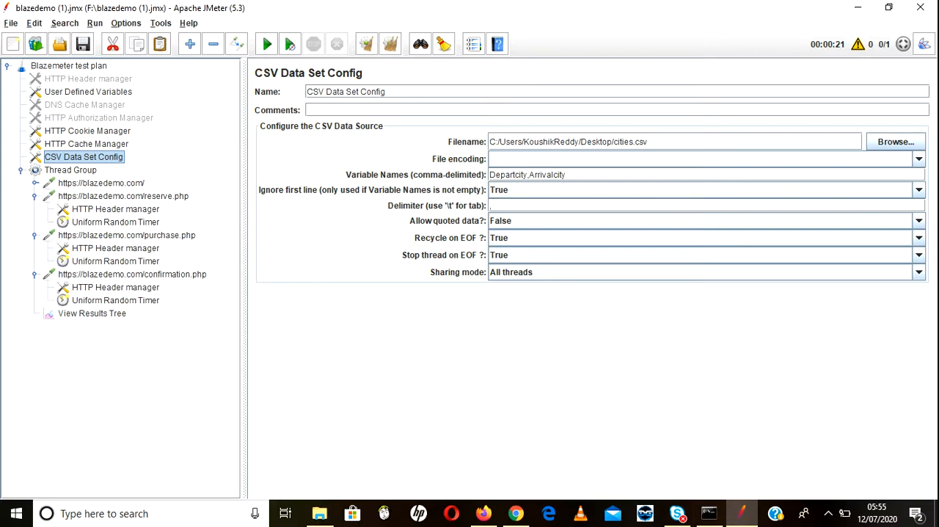
# Step: Set the toPort parameter value of the reserve.php request to ${Departcity}, checking the variable name in the CSV Data Set Config
pyautogui.doubleClick(515, 175)
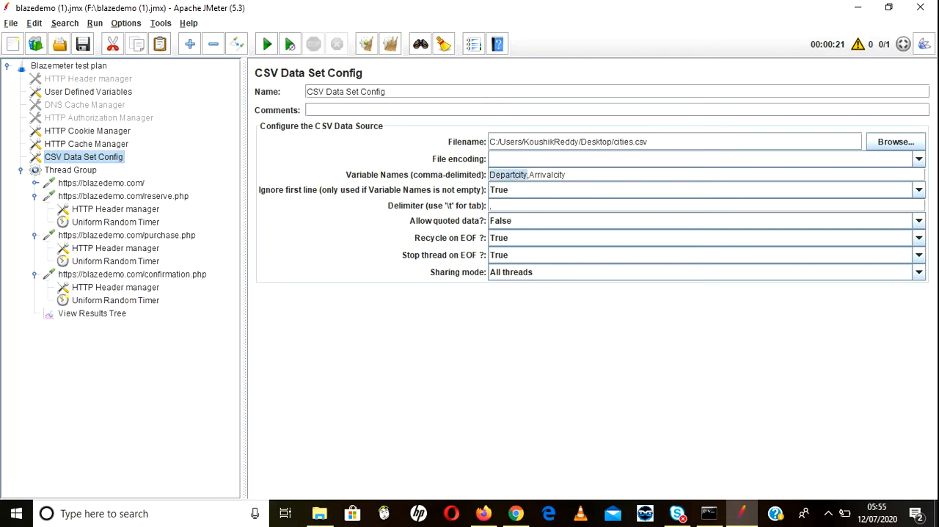
pyautogui.click(123, 196)
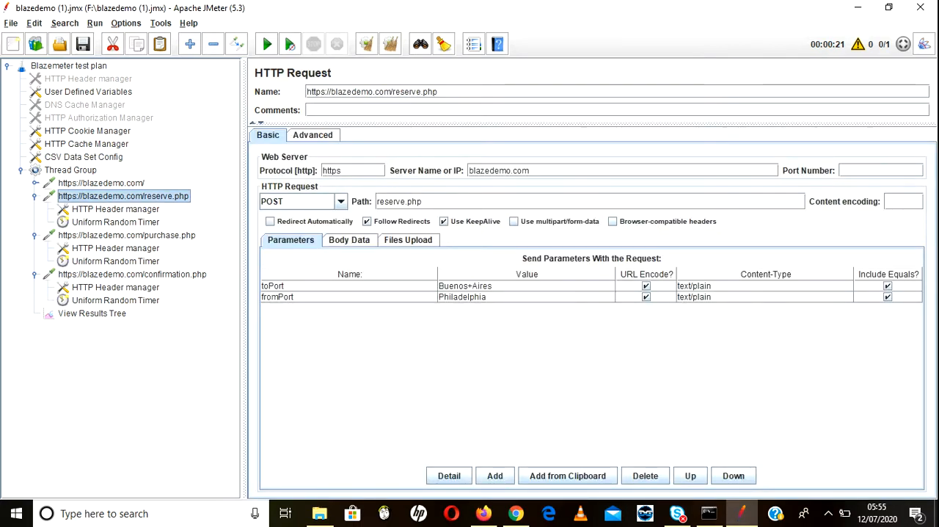
pyautogui.doubleClick(494, 286)
pyautogui.moveTo(494, 286); pyautogui.dragTo(439, 286)
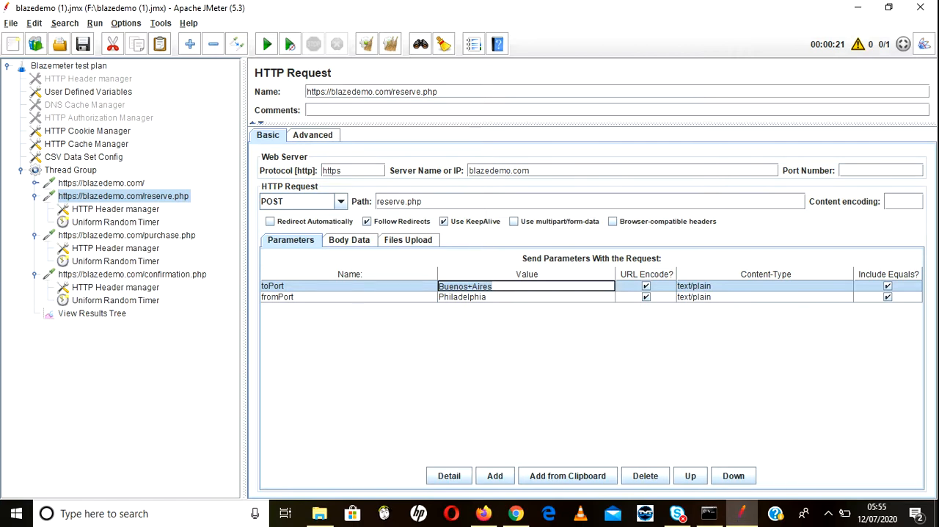
pyautogui.press('BackSpace')
pyautogui.write('${Departcity')
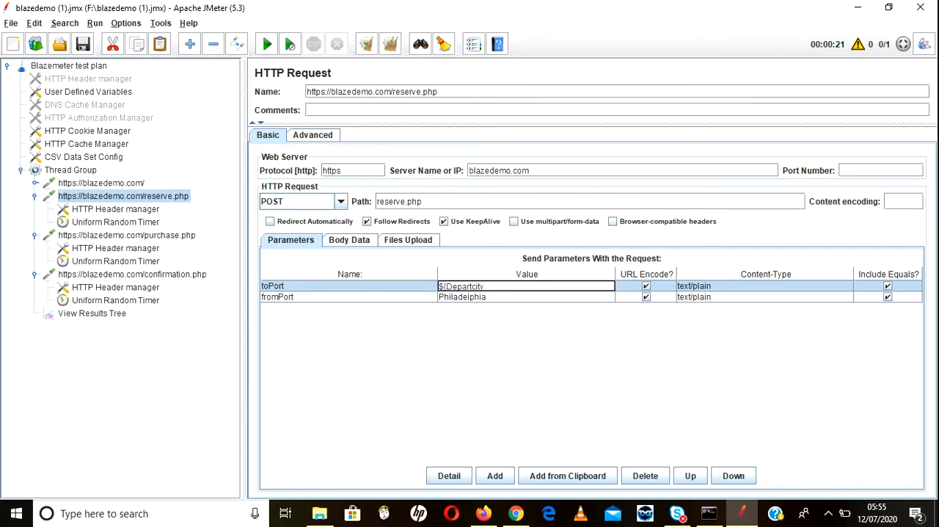
pyautogui.write('}')
# Step: Check the second CSV variable name and set the fromPort parameter value of the reserve.php request to ${Arrivalcity}
pyautogui.click(84, 157)
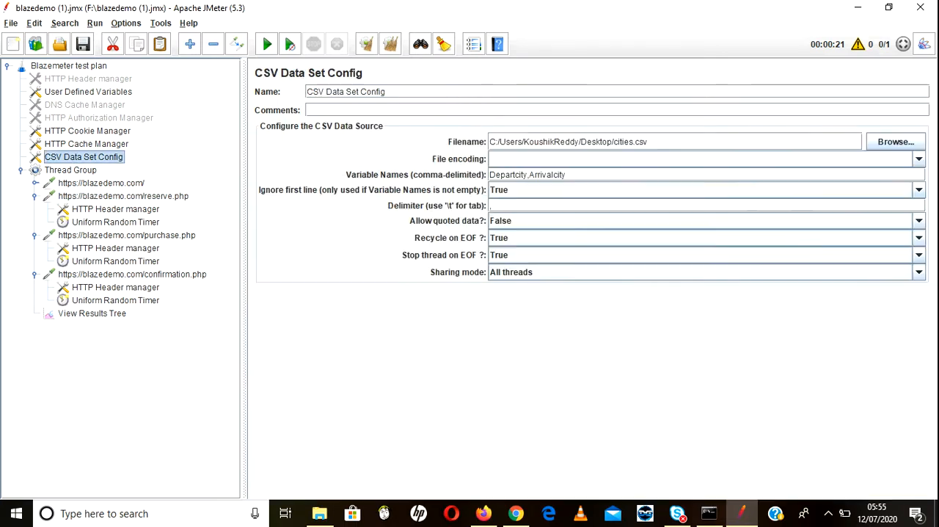
pyautogui.doubleClick(548, 175)
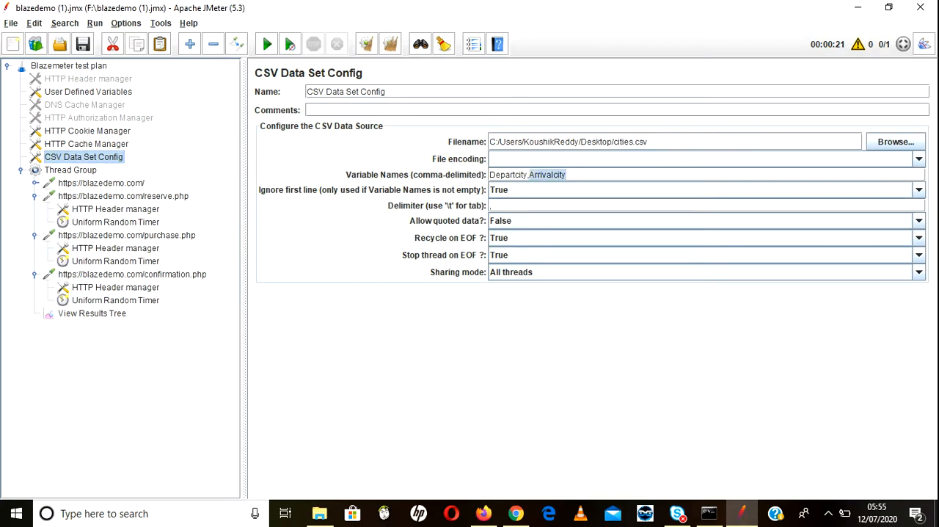
pyautogui.click(123, 196)
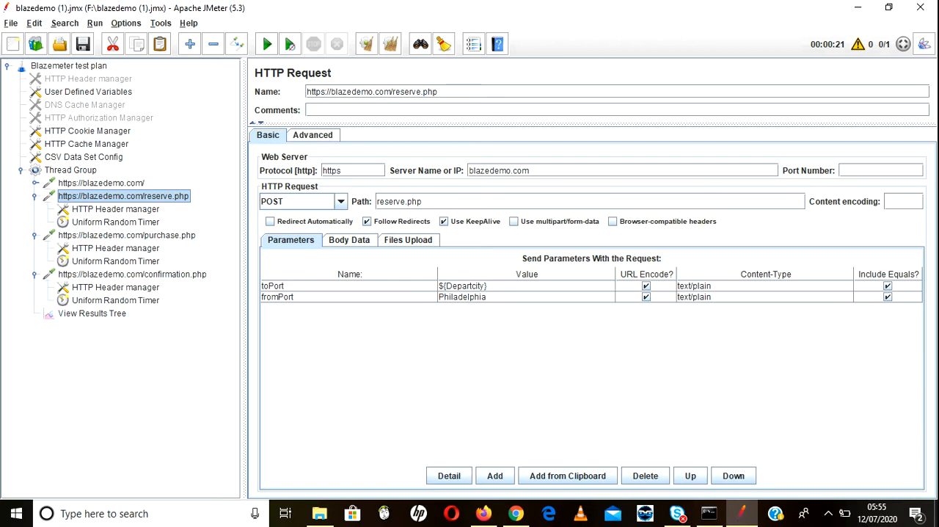
pyautogui.doubleClick(464, 297)
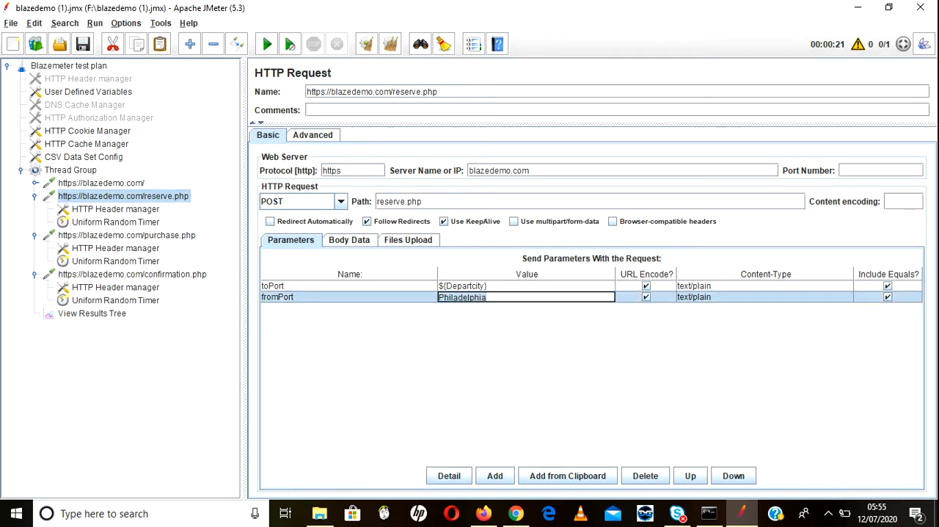
pyautogui.write('$')
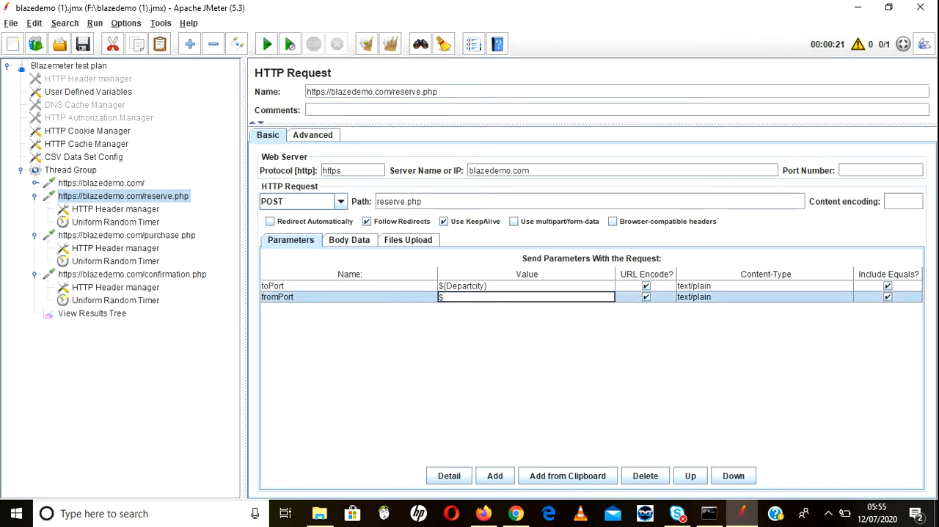
pyautogui.write('{Arrivalcity}')
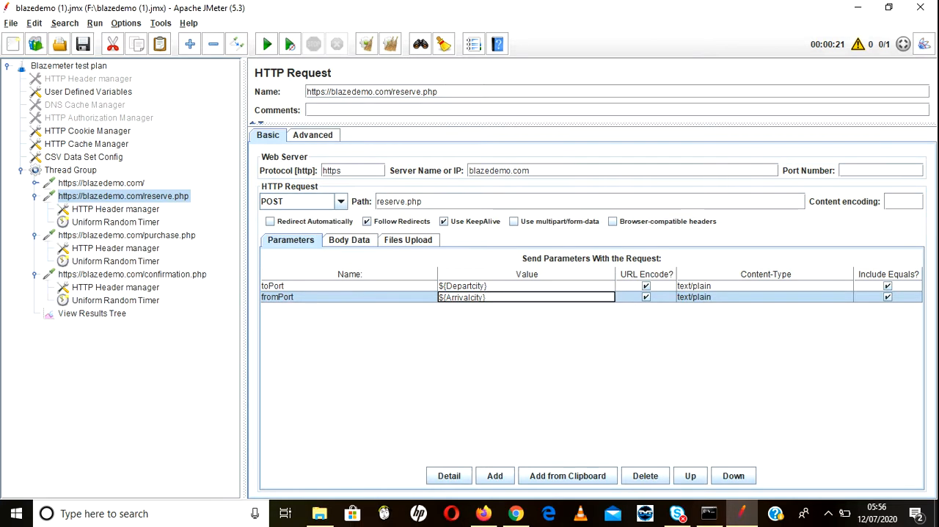
# Step: Clear the toPort parameter value in the purchase.php request
pyautogui.click(127, 235)
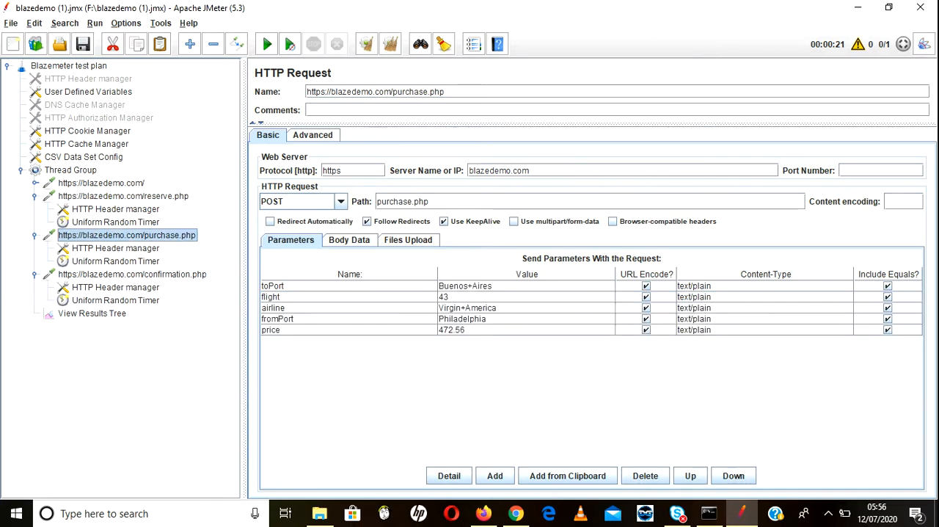
pyautogui.doubleClick(483, 286)
pyautogui.moveTo(493, 287); pyautogui.dragTo(439, 286)
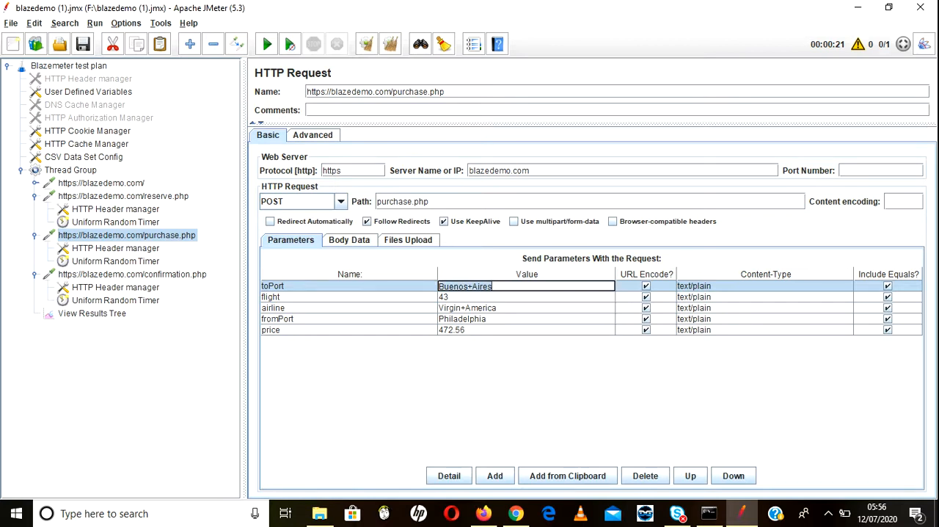
pyautogui.write('${')
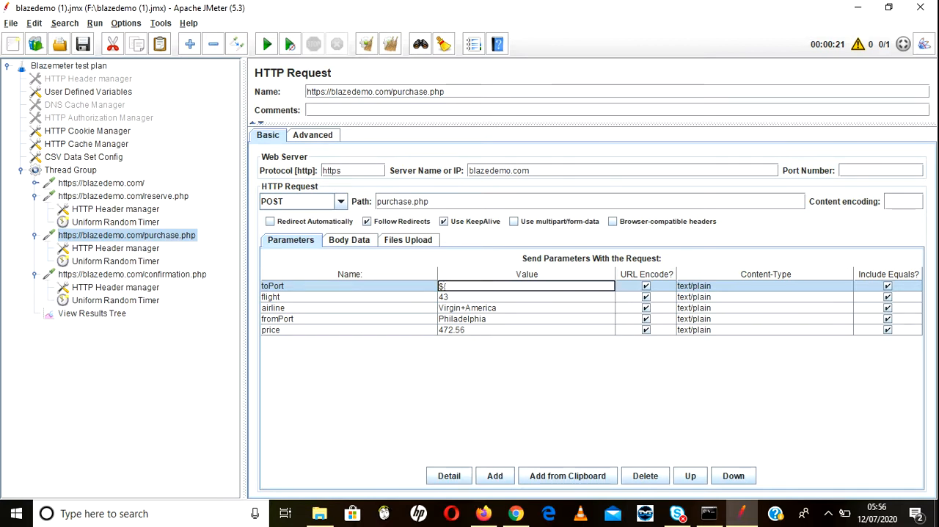
pyautogui.press('BackSpace')
pyautogui.press('BackSpace')
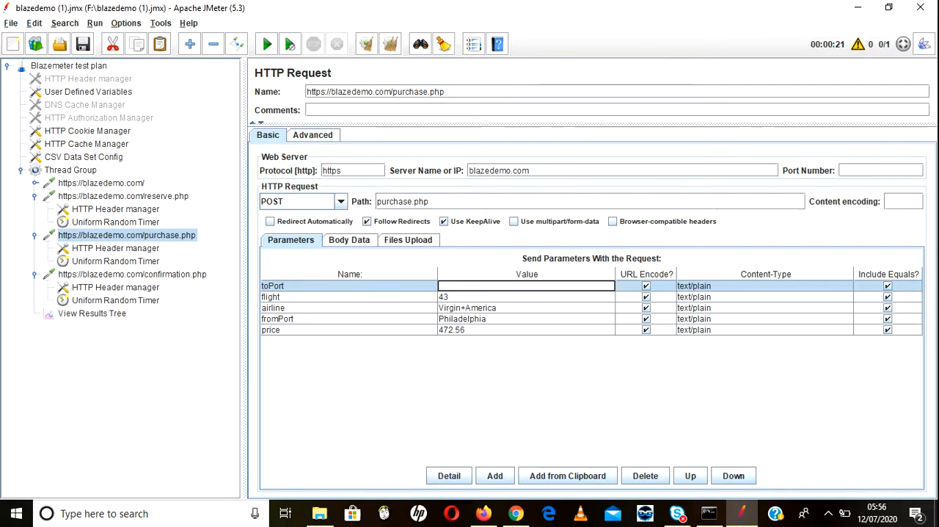
# Step: Set the fromPort parameter value of the purchase.php request to ${Arrivalcity}
pyautogui.tripleClick(475, 320)
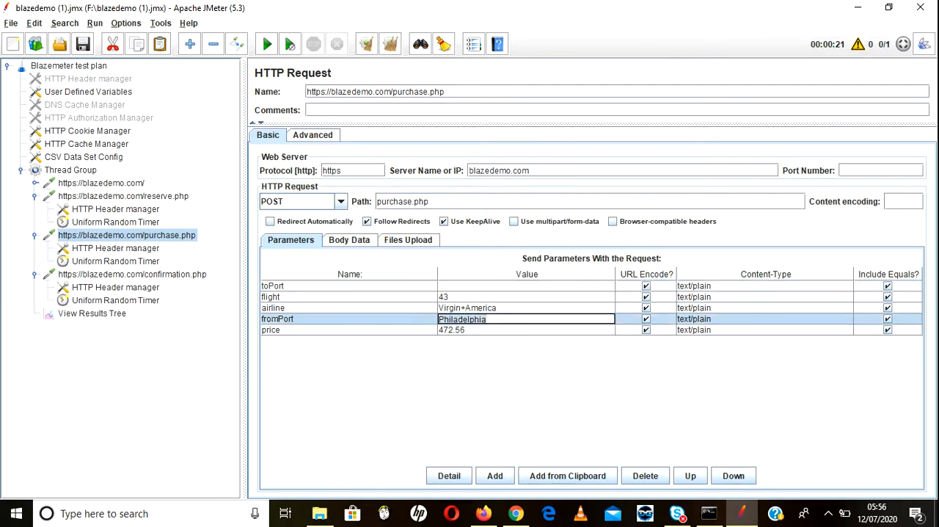
pyautogui.write('${Arrivalcity}')
# Step: Set the toPort parameter value of the purchase.php request to ${Departcity}, copying the variable name from the CSV Data Set Config
pyautogui.click(506, 286)
pyautogui.doubleClick(526, 286)
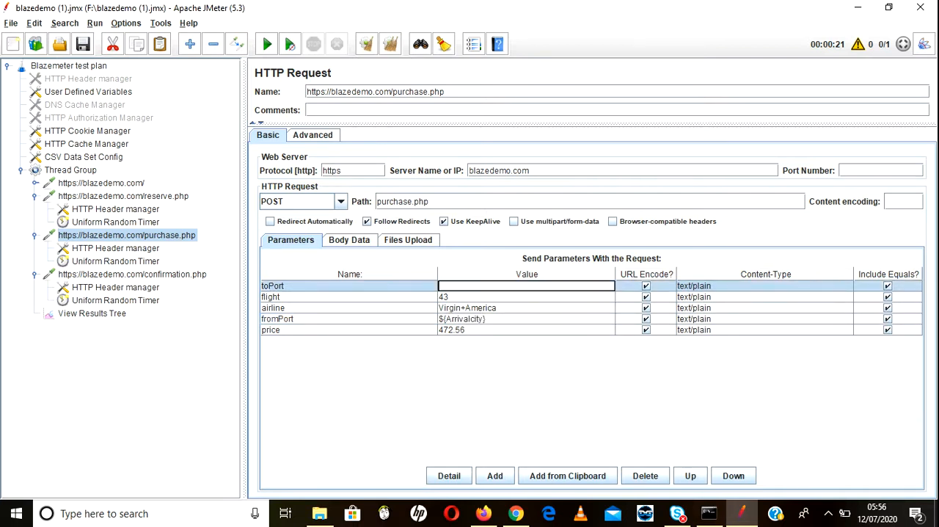
pyautogui.write('${')
pyautogui.click(83, 157)
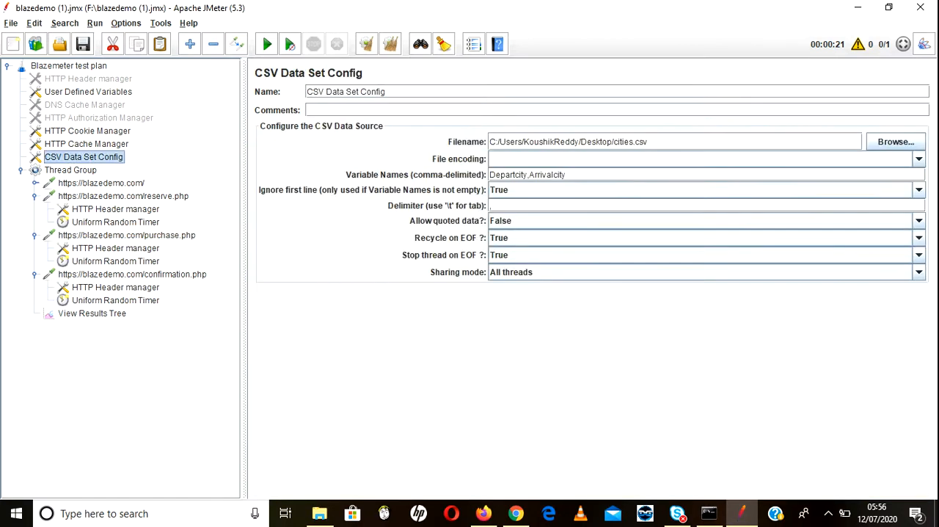
pyautogui.doubleClick(508, 174)
pyautogui.hotkey('ctrl', 'c')
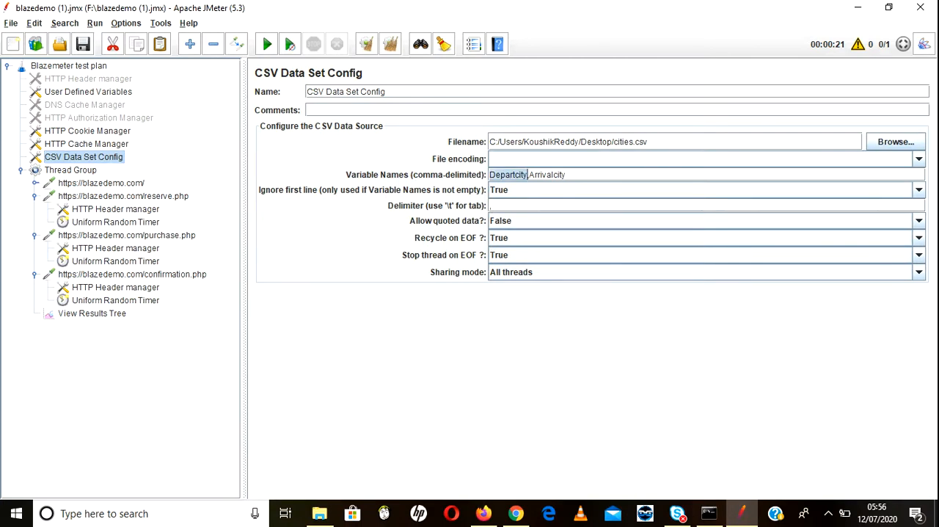
pyautogui.click(123, 196)
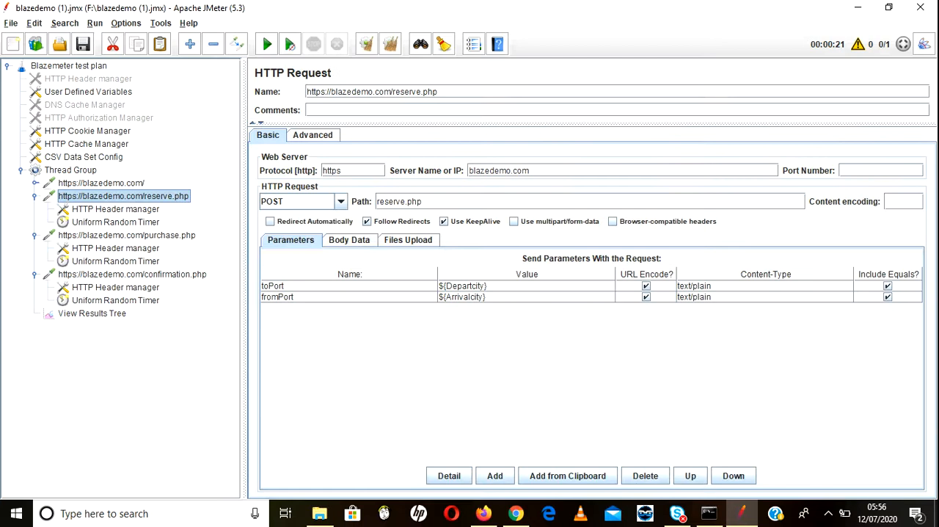
pyautogui.click(126, 236)
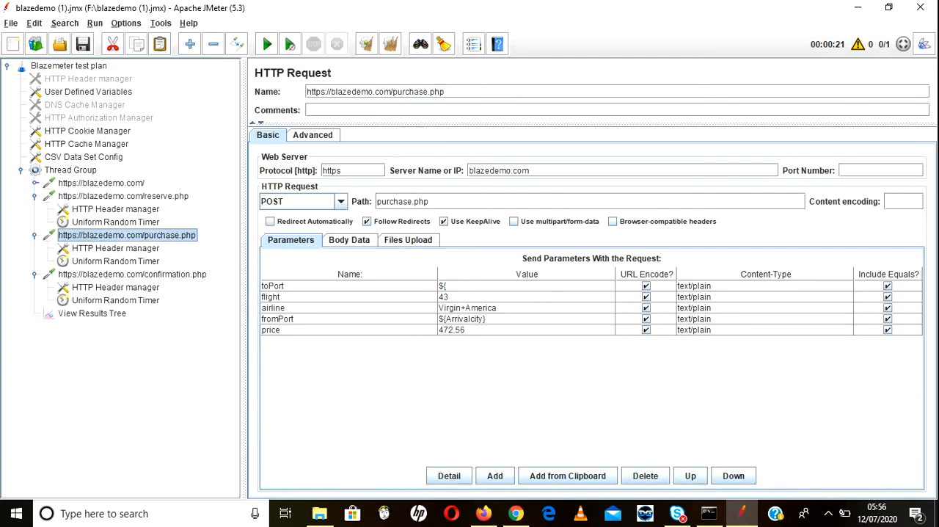
pyautogui.doubleClick(507, 287)
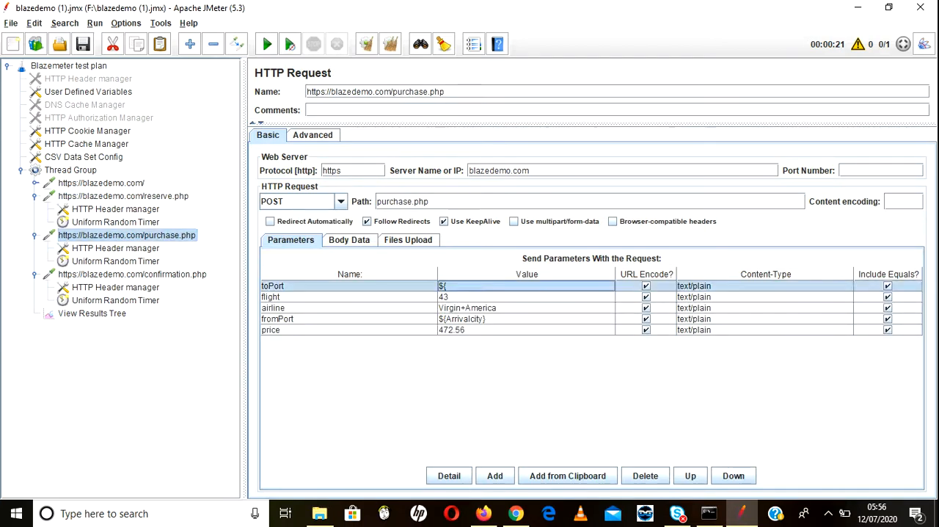
pyautogui.hotkey('ctrl', 'v')
pyautogui.write('}')
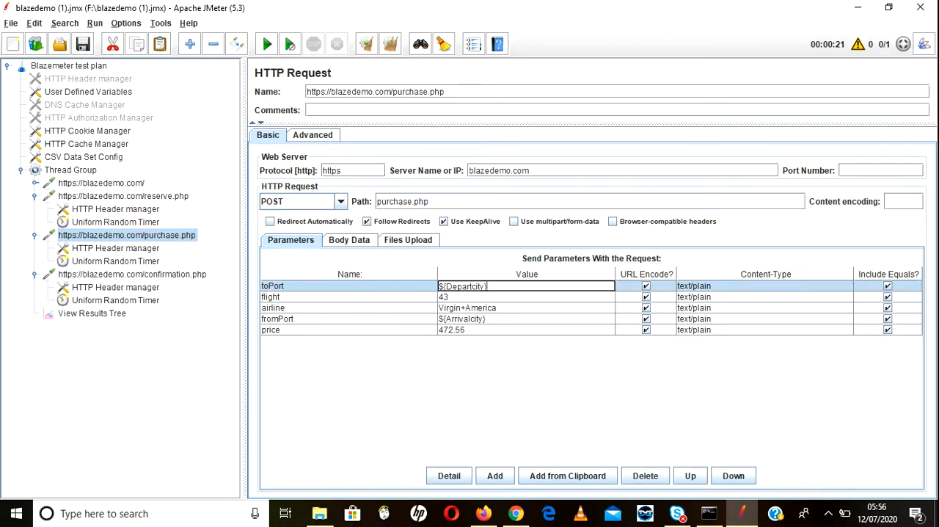
# Step: Check the confirmation.php parameters, switch to Firefox, select Philadelphia as the BlazeDemo departure city and look through the destination city list
pyautogui.click(132, 274)
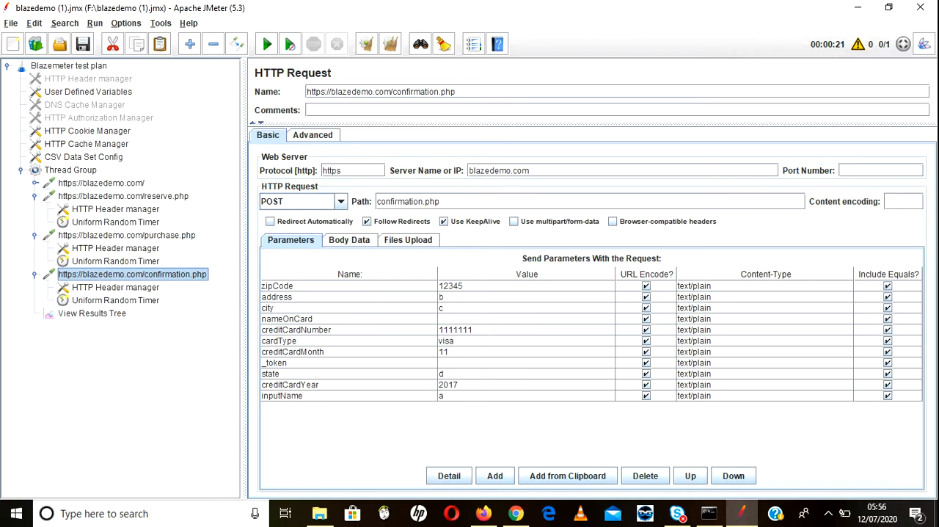
pyautogui.click(126, 235)
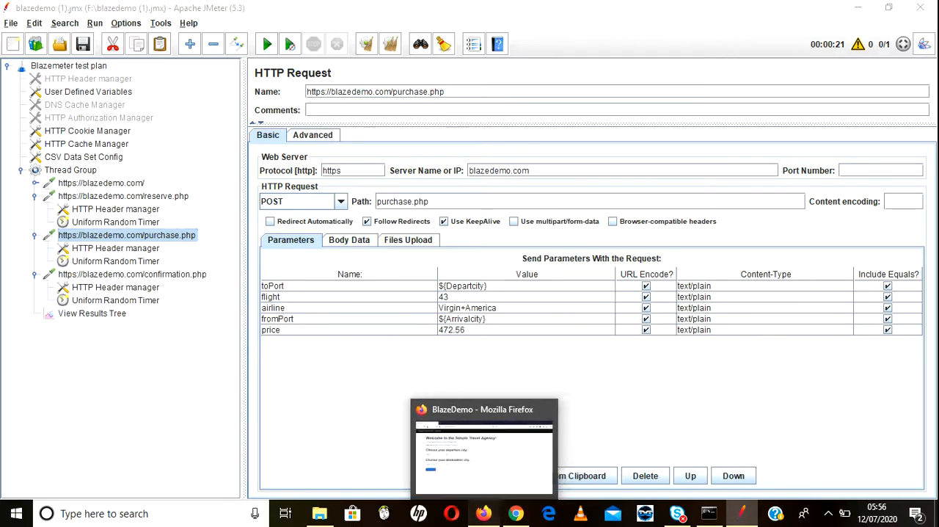
pyautogui.click(483, 514)
pyautogui.click(211, 227)
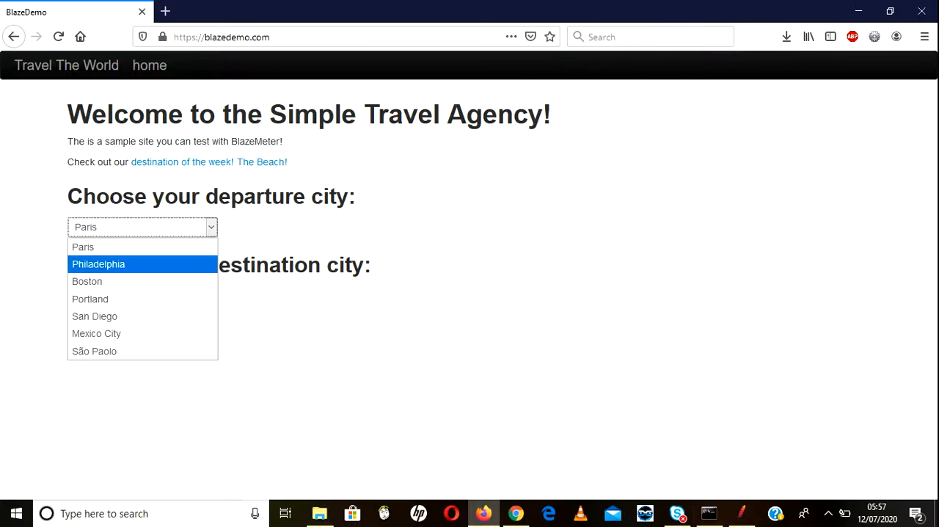
pyautogui.press('Return')
pyautogui.click(211, 296)
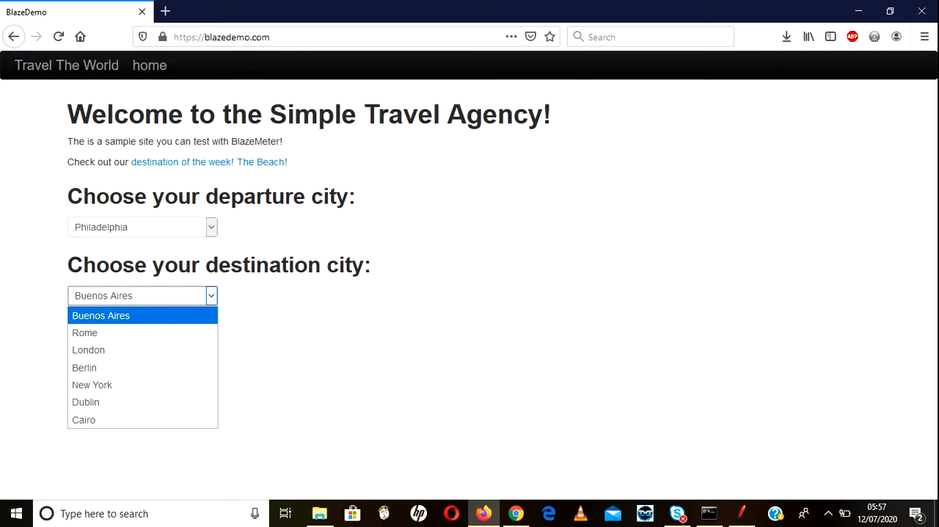
# Step: Compare the toPort and fromPort values of the purchase.php request in JMeter with the destination city list on the BlazeDemo page in Firefox
pyautogui.hotkey('alt', 'Tab')
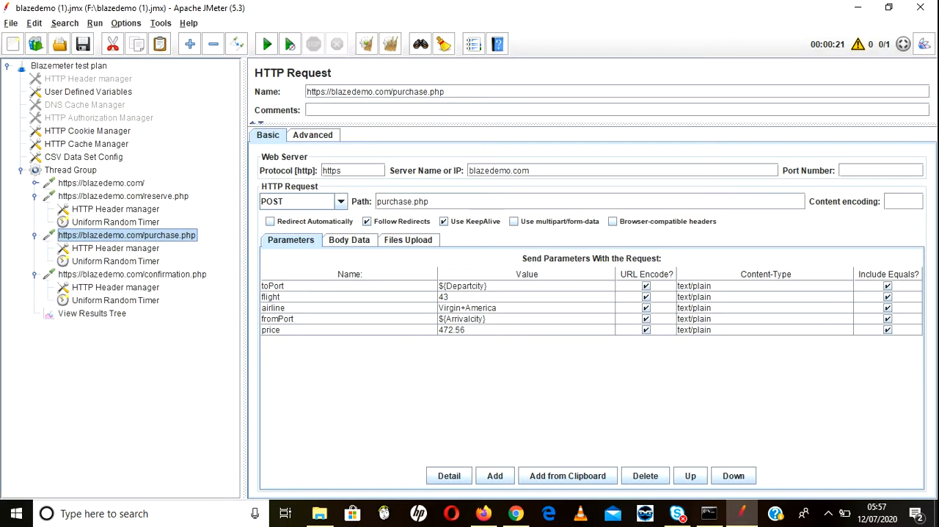
pyautogui.doubleClick(471, 286)
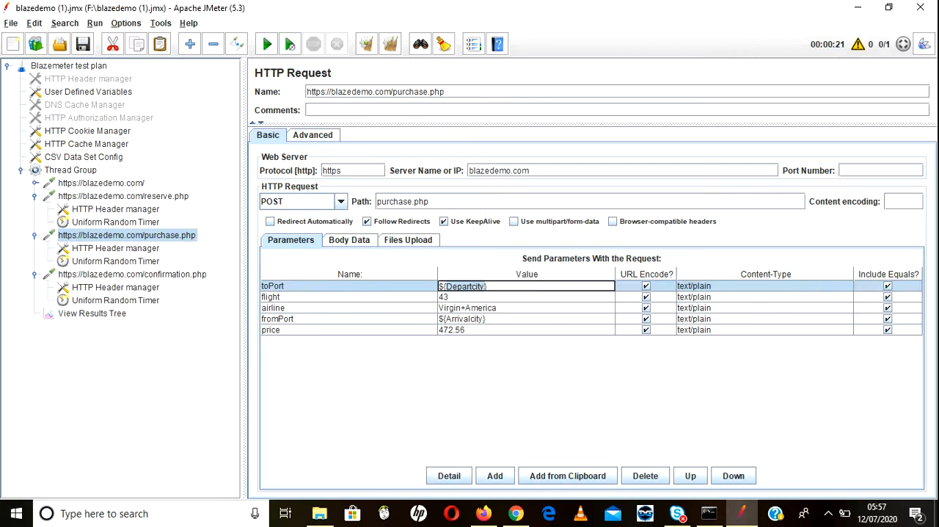
pyautogui.hotkey('alt', 'Tab')
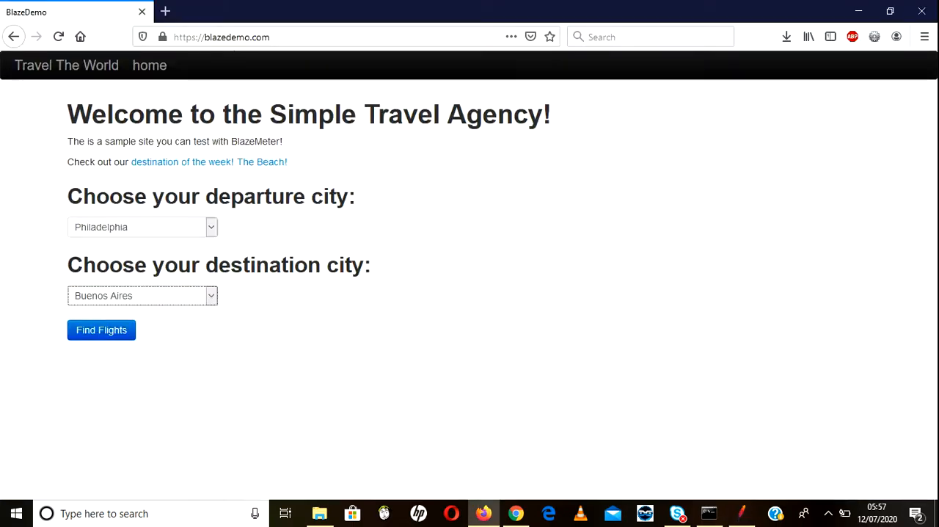
pyautogui.click(211, 295)
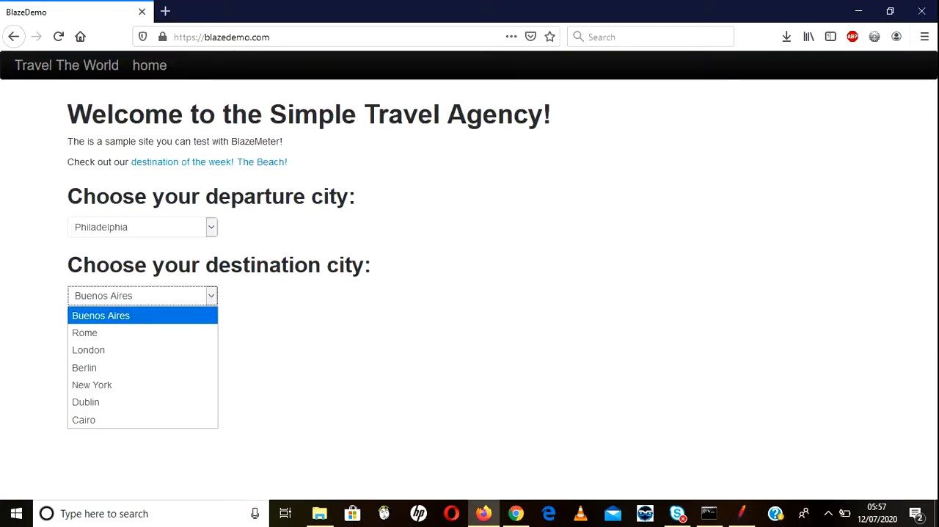
pyautogui.press('Escape')
pyautogui.hotkey('alt', 'Tab')
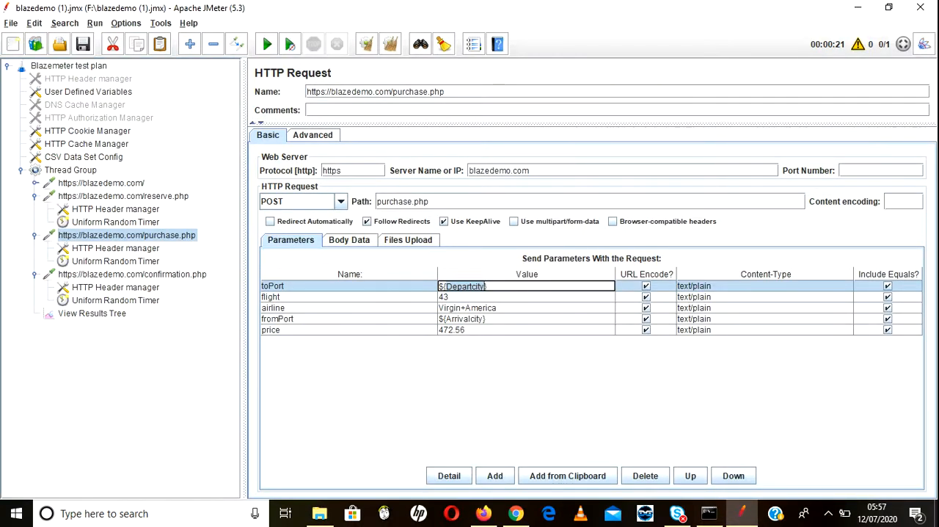
pyautogui.doubleClick(486, 320)
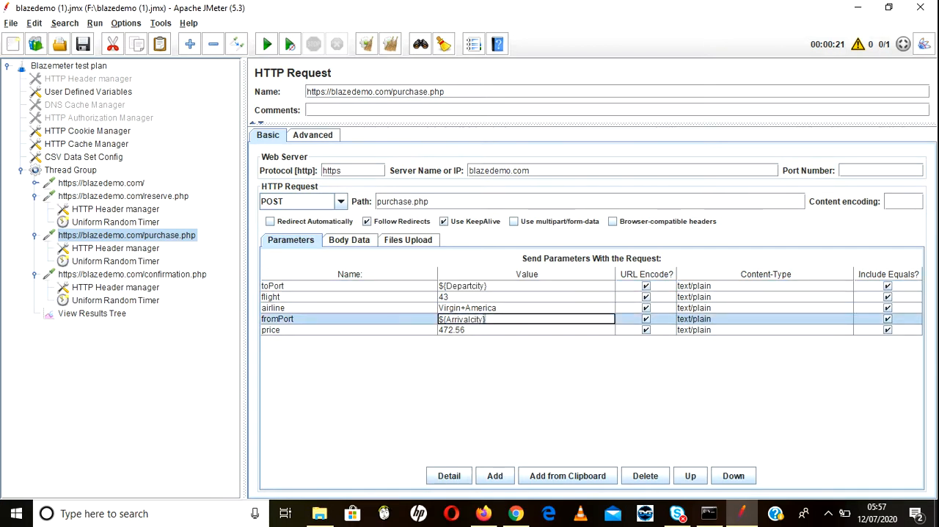
# Step: Move the departure city variable out of toPort in the purchase.php request and set the fromPort value to ${Departcity}
pyautogui.doubleClick(486, 286)
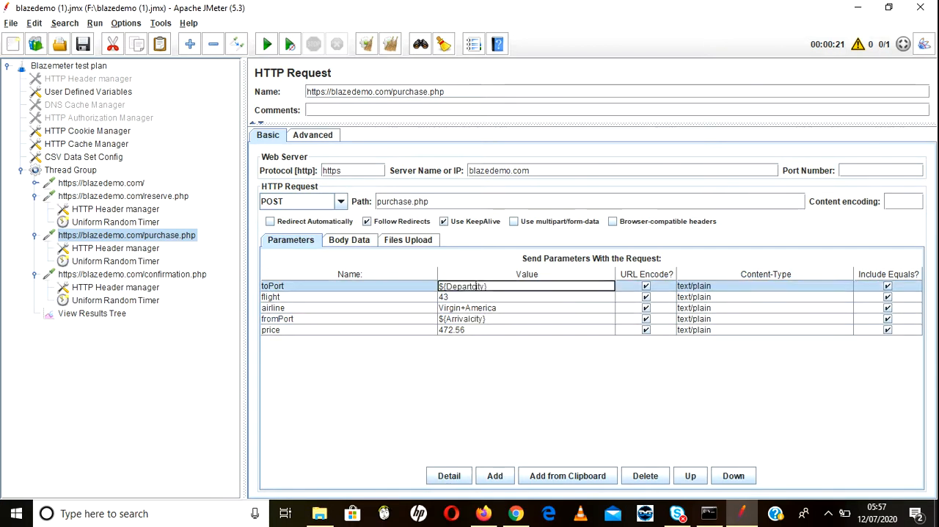
pyautogui.moveTo(488, 286); pyautogui.dragTo(439, 287)
pyautogui.hotkey('ctrl', 'c')
pyautogui.press('BackSpace')
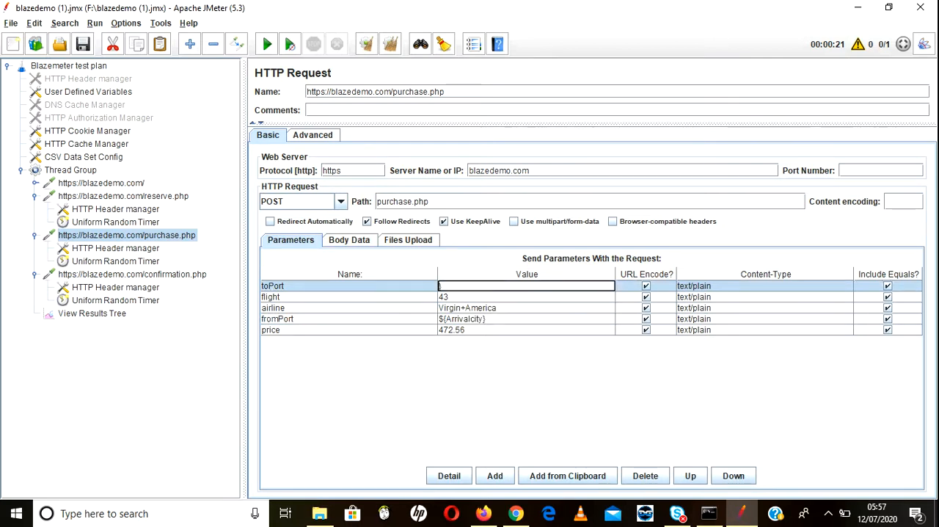
pyautogui.doubleClick(486, 320)
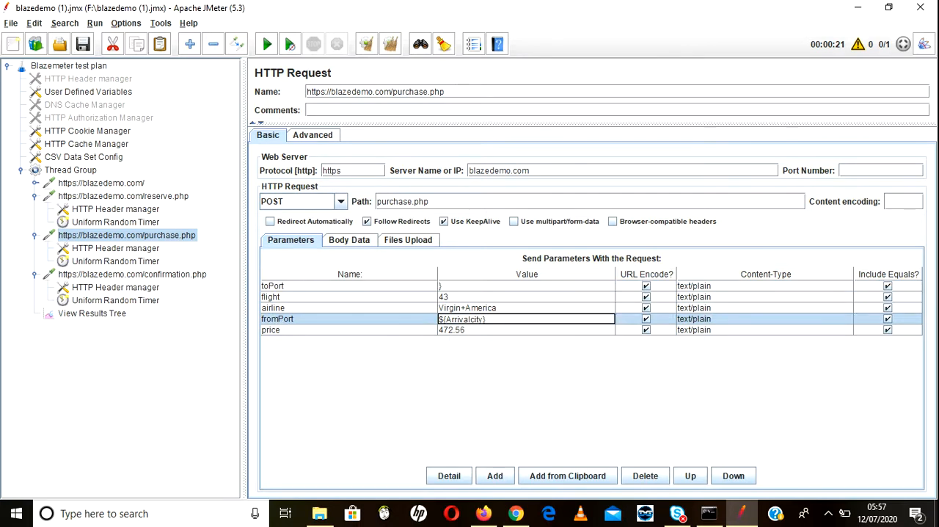
pyautogui.moveTo(486, 319); pyautogui.dragTo(446, 319)
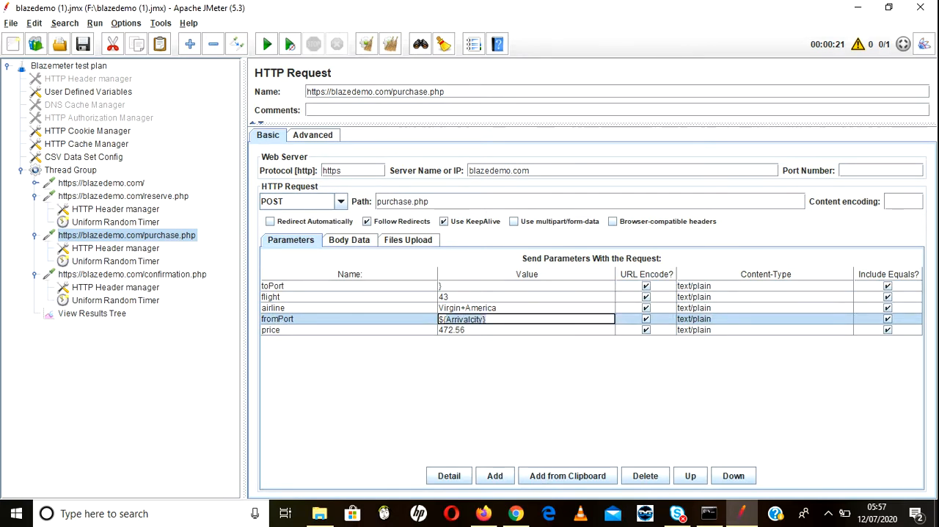
pyautogui.press('End')
pyautogui.hotkey('ctrl', 'v')
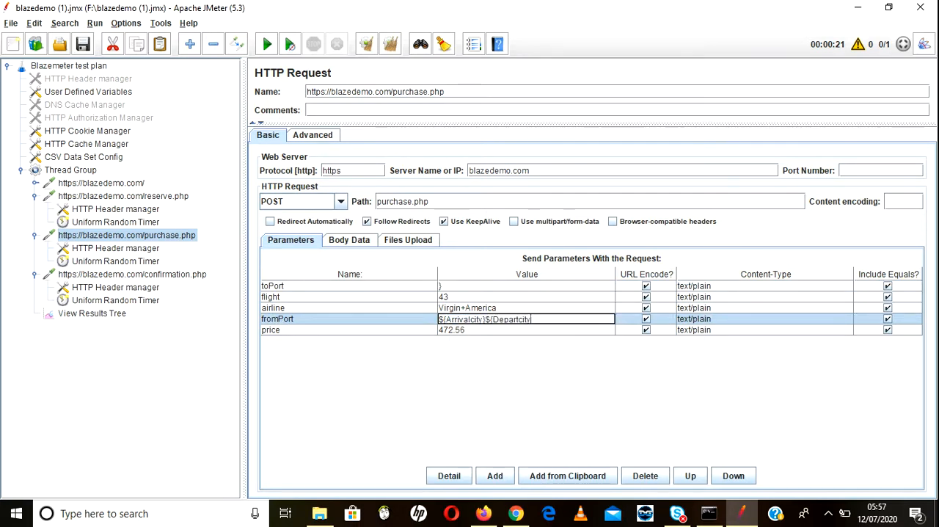
pyautogui.click(485, 319)
pyautogui.moveTo(486, 320); pyautogui.dragTo(439, 319)
pyautogui.hotkey('ctrl', 'c')
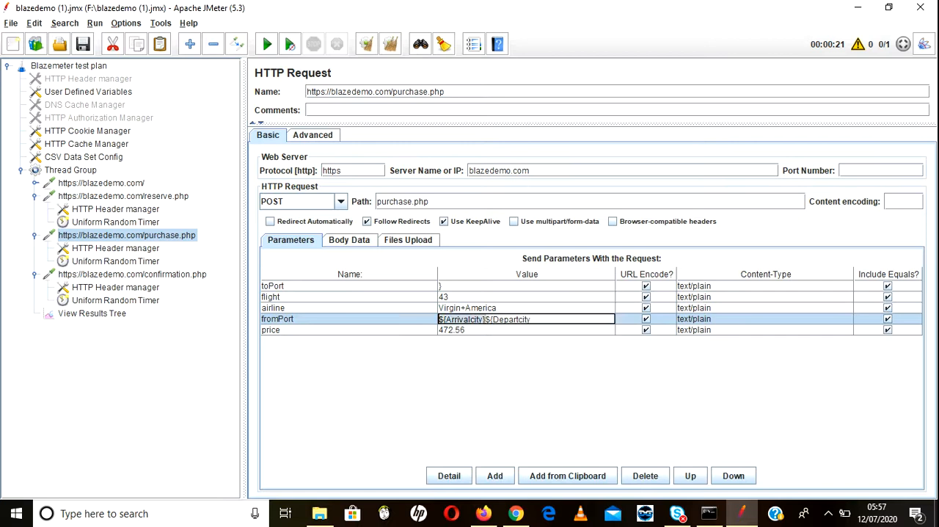
pyautogui.press('BackSpace')
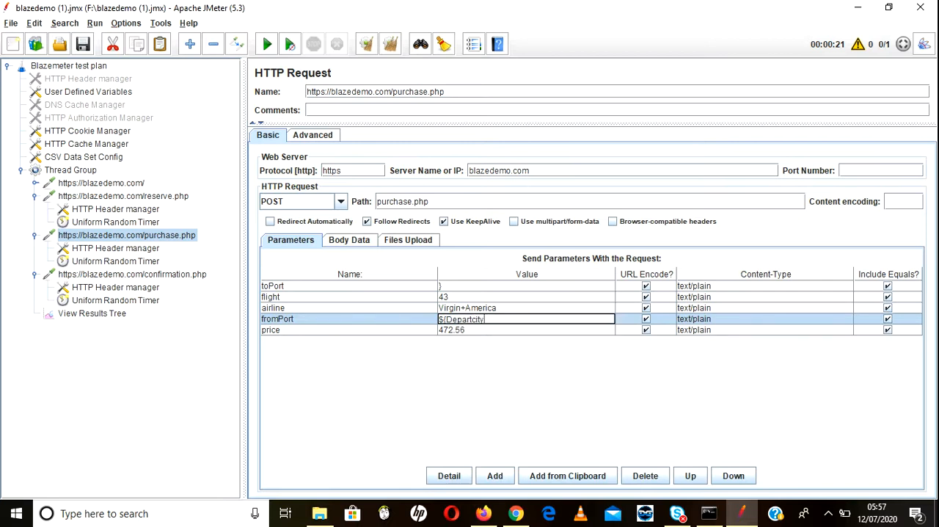
pyautogui.write('}')
# Step: Set the toPort parameter value of the purchase.php request to ${Arrivalcity}
pyautogui.click(499, 286)
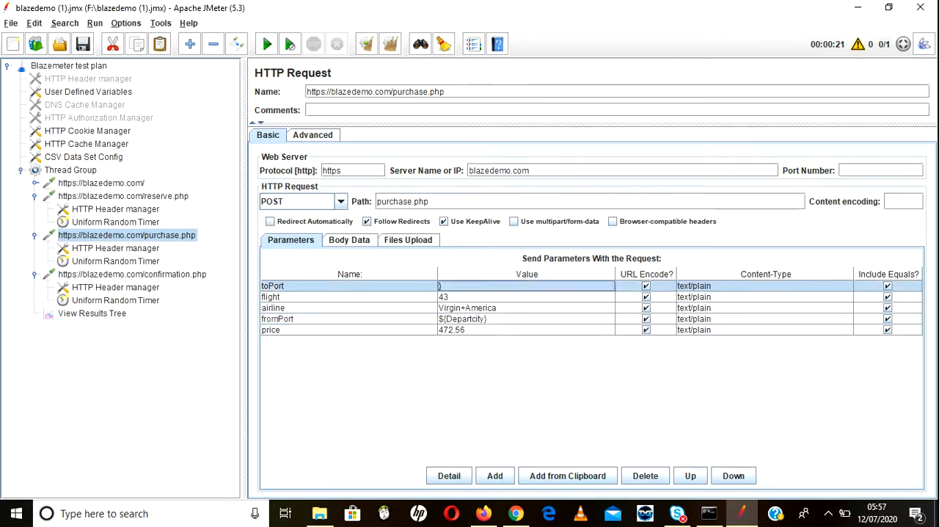
pyautogui.press('BackSpace')
pyautogui.hotkey('ctrl', 'v')
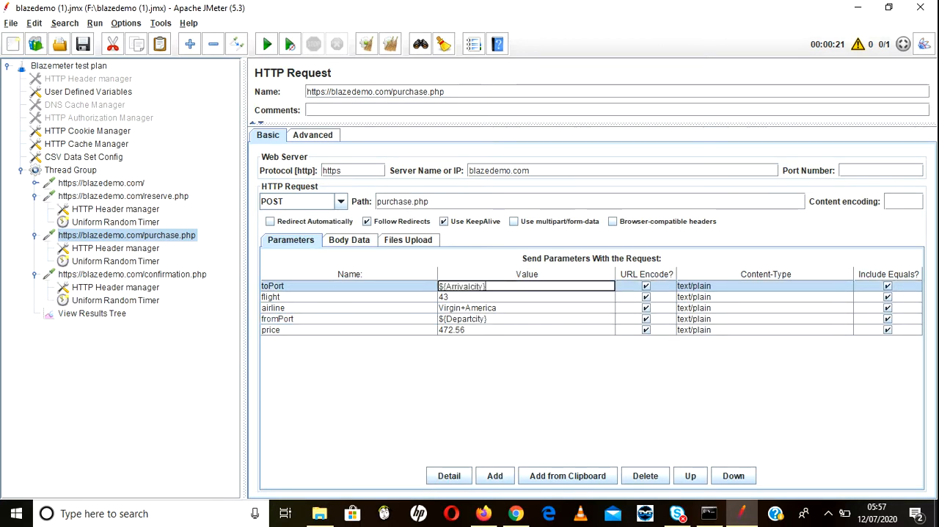
# Step: Clear the toPort value in the reserve.php request and set its fromPort value to ${Departcity}
pyautogui.click(124, 196)
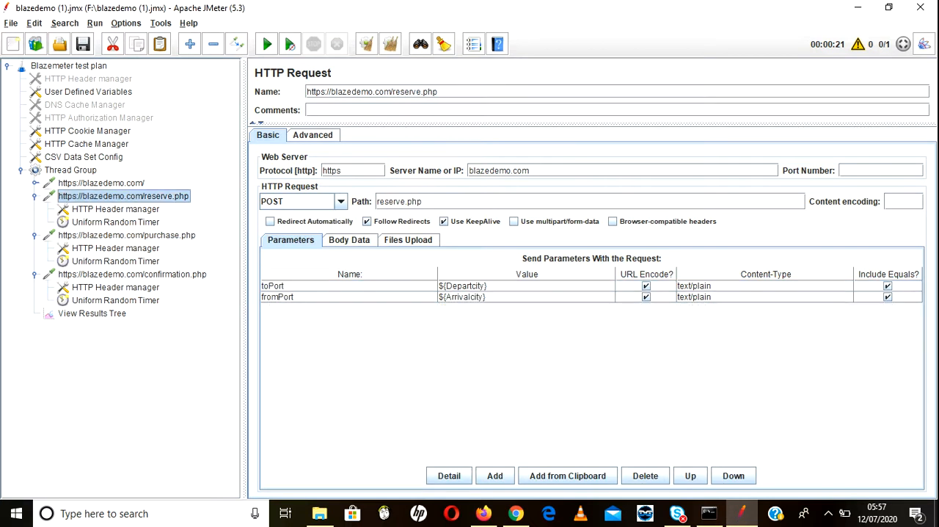
pyautogui.click(513, 297)
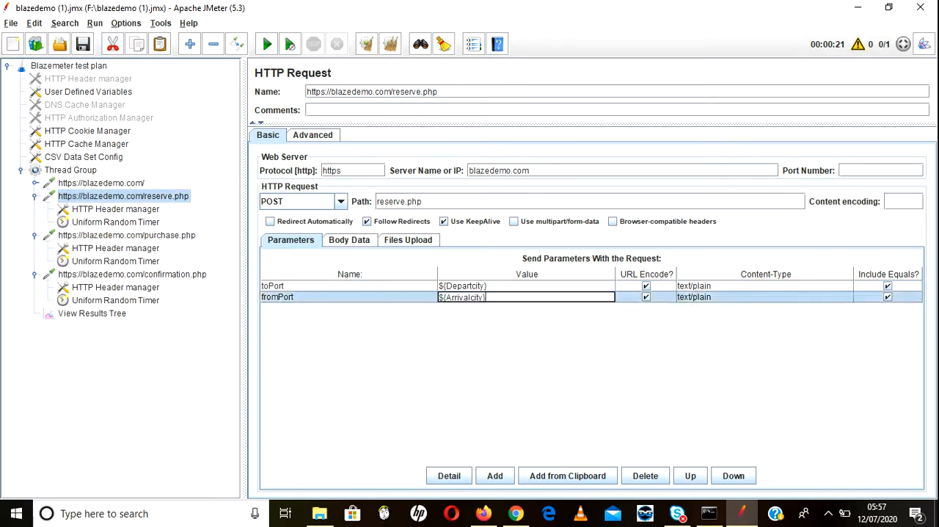
pyautogui.click(514, 286)
pyautogui.moveTo(488, 286); pyautogui.dragTo(439, 286)
pyautogui.hotkey('ctrl', 'c')
pyautogui.press('BackSpace')
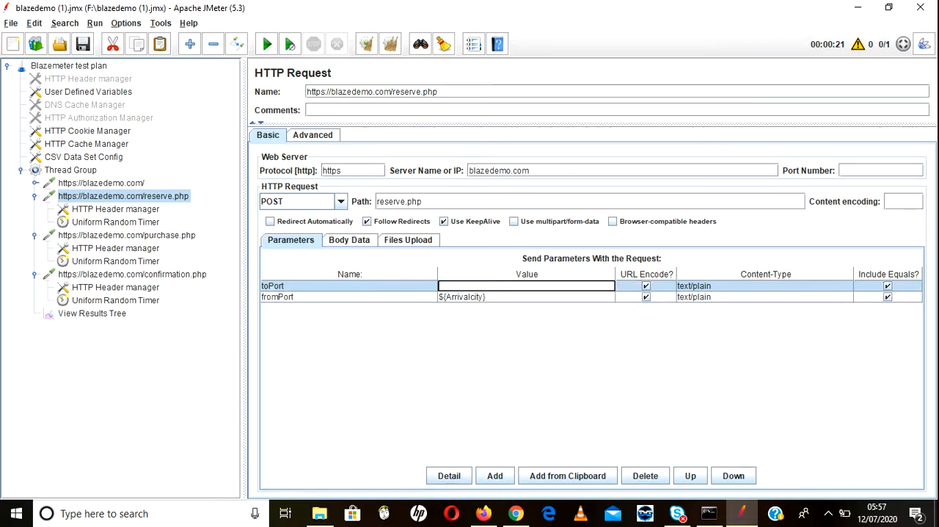
pyautogui.click(513, 297)
pyautogui.press('BackSpace')
pyautogui.hotkey('ctrl', 'v')
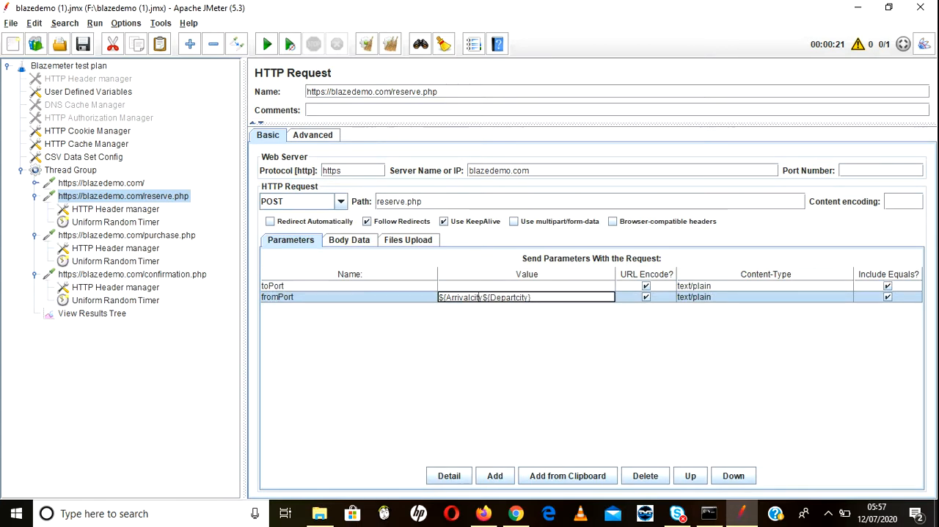
pyautogui.moveTo(481, 298); pyautogui.dragTo(439, 297)
pyautogui.hotkey('ctrl', 'c')
pyautogui.press('BackSpace')
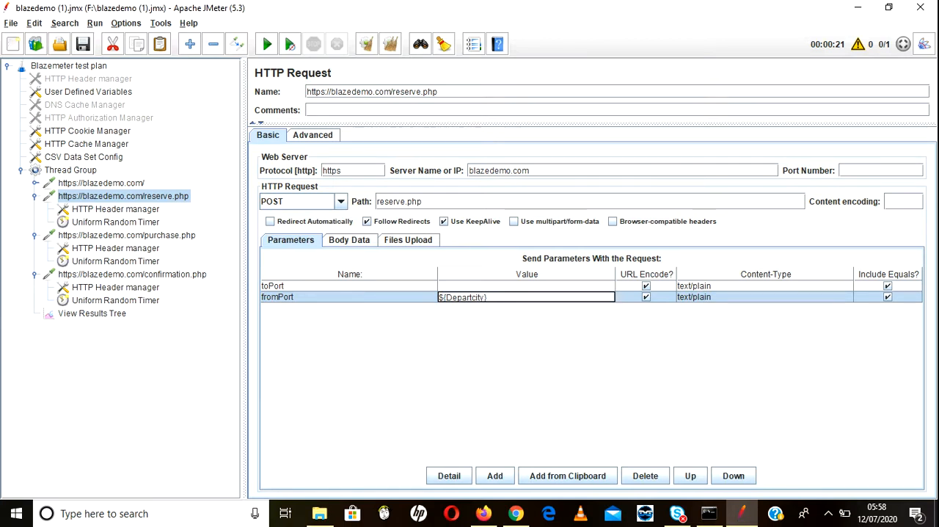
# Step: Set the toPort parameter value of the reserve.php request to ${Arrivalcity}
pyautogui.click(463, 286)
pyautogui.hotkey('ctrl', 'v')
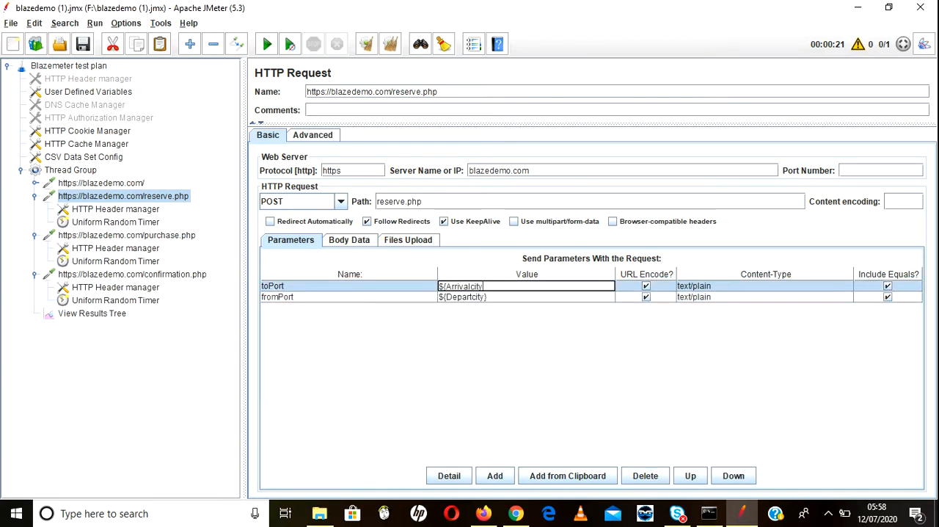
pyautogui.write('}')
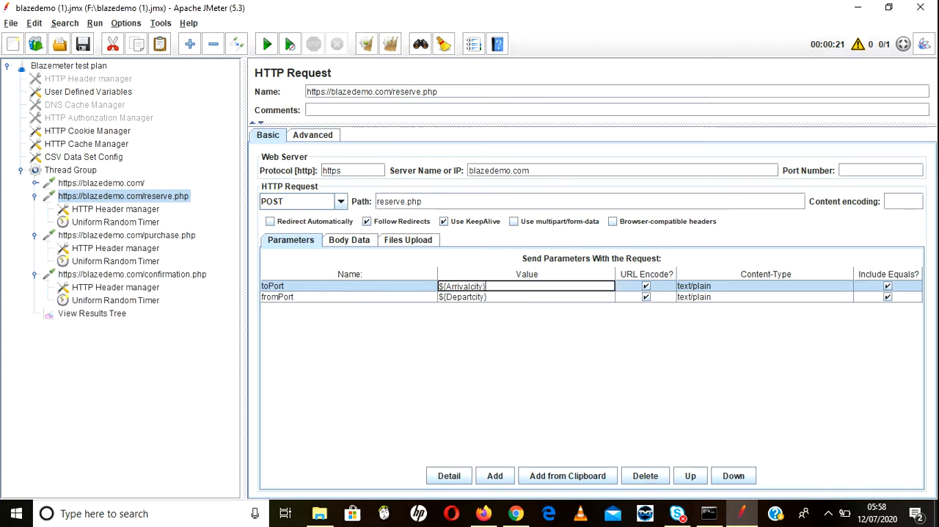
pyautogui.press('Return')
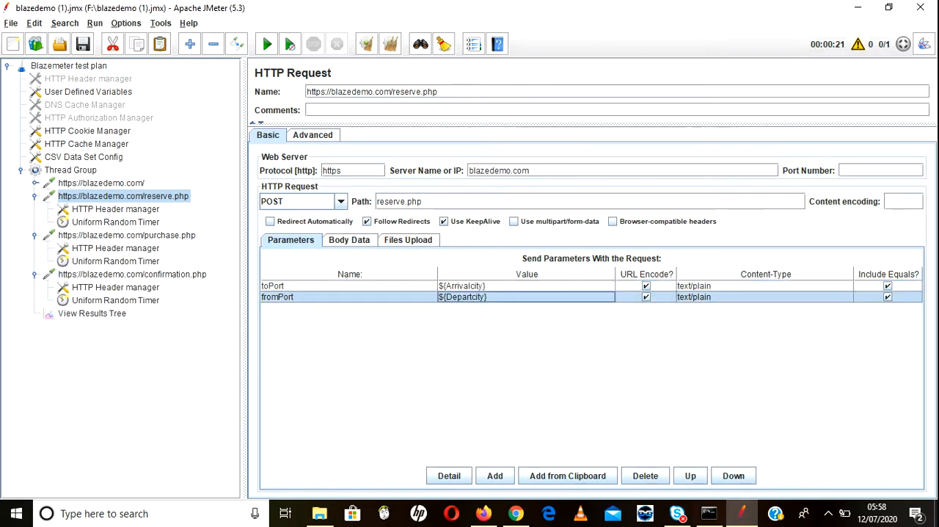
pyautogui.click(526, 286)
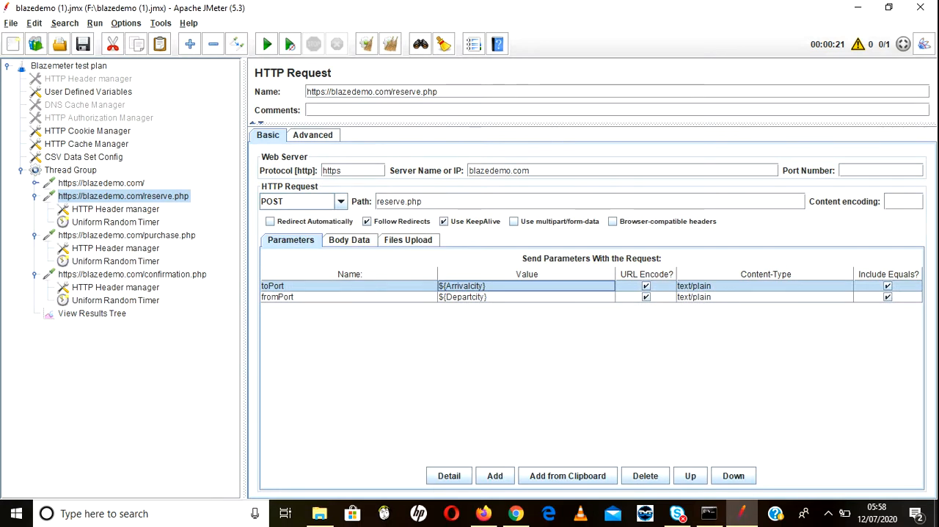
# Step: Find flights from Philadelphia to Buenos Aires in Firefox and compare the first flight's number with the flight parameter of JMeter's purchase.php request
pyautogui.click(127, 236)
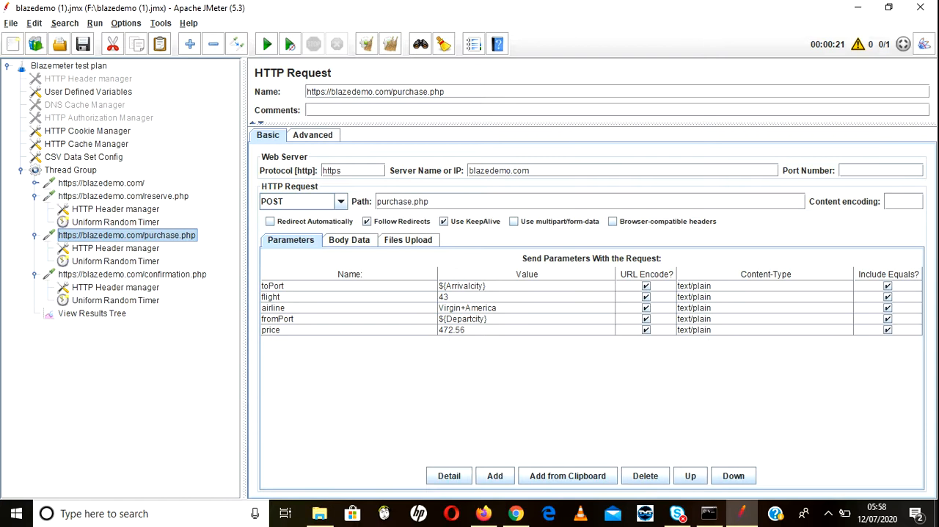
pyautogui.click(483, 514)
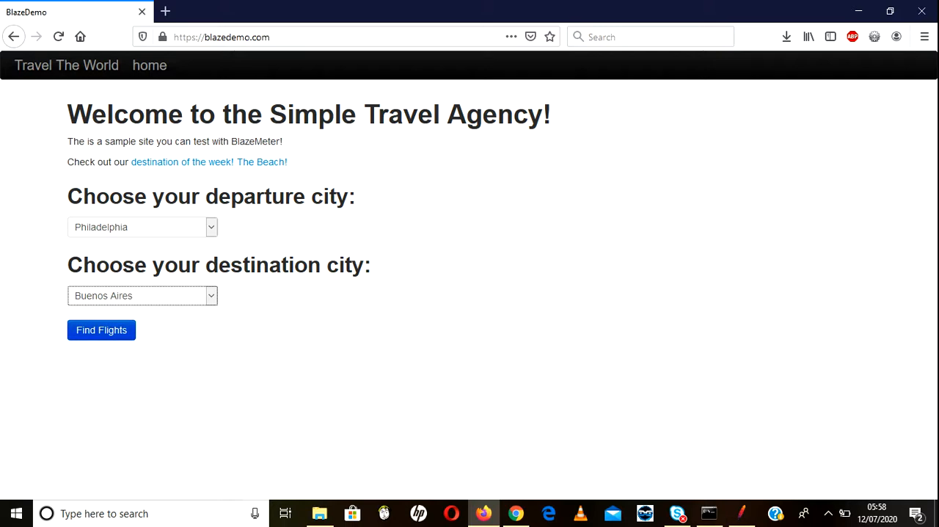
pyautogui.click(102, 330)
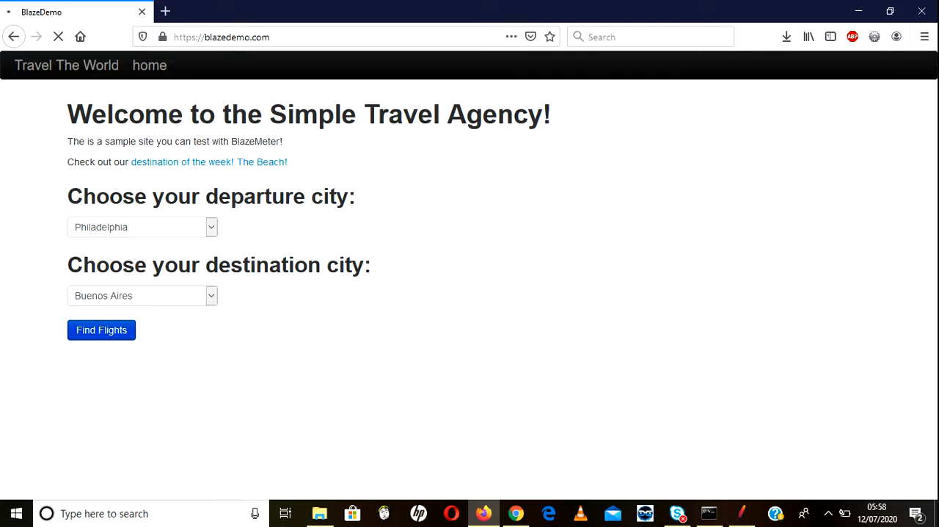
pyautogui.hotkey('alt', 'Tab')
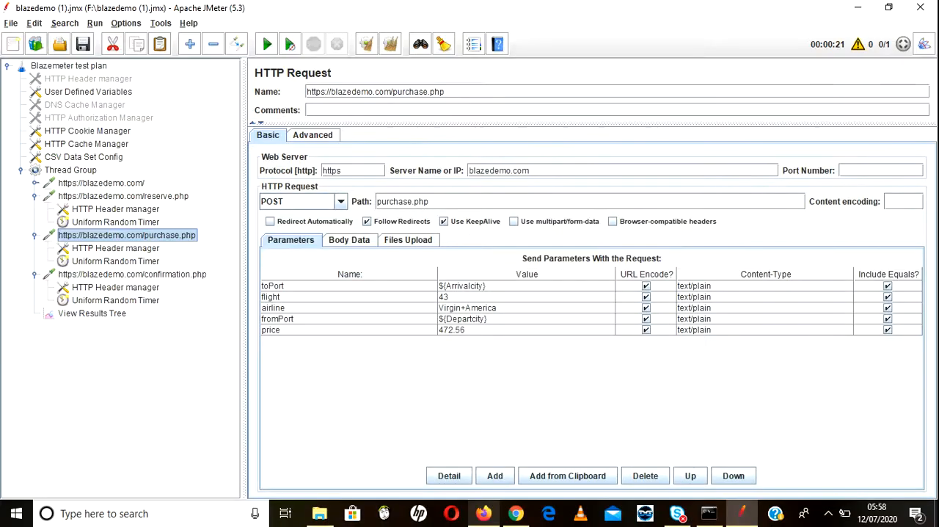
pyautogui.hotkey('alt', 'Tab')
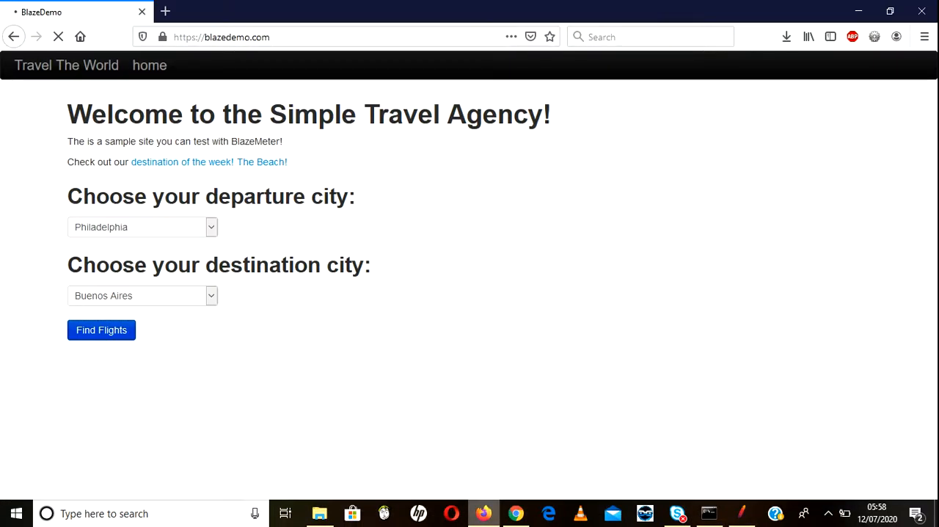
pyautogui.hotkey('alt', 'Tab')
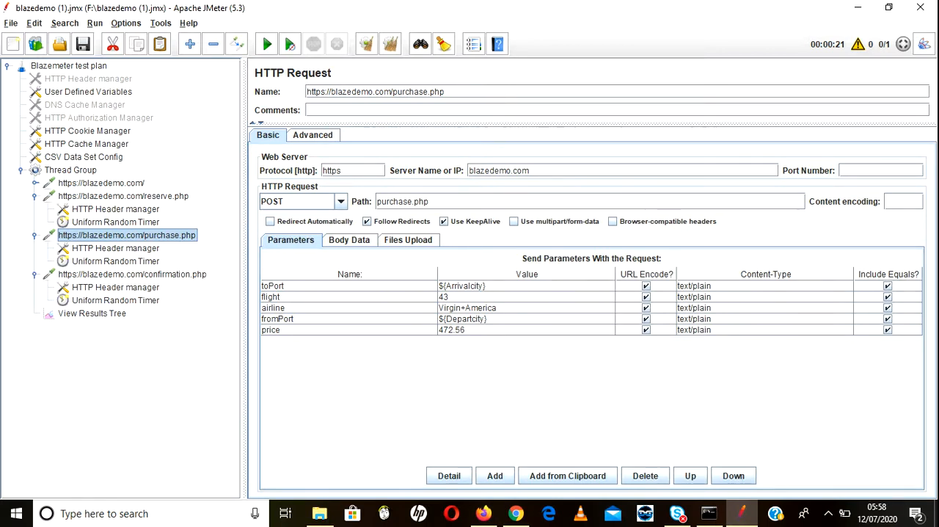
pyautogui.click(483, 513)
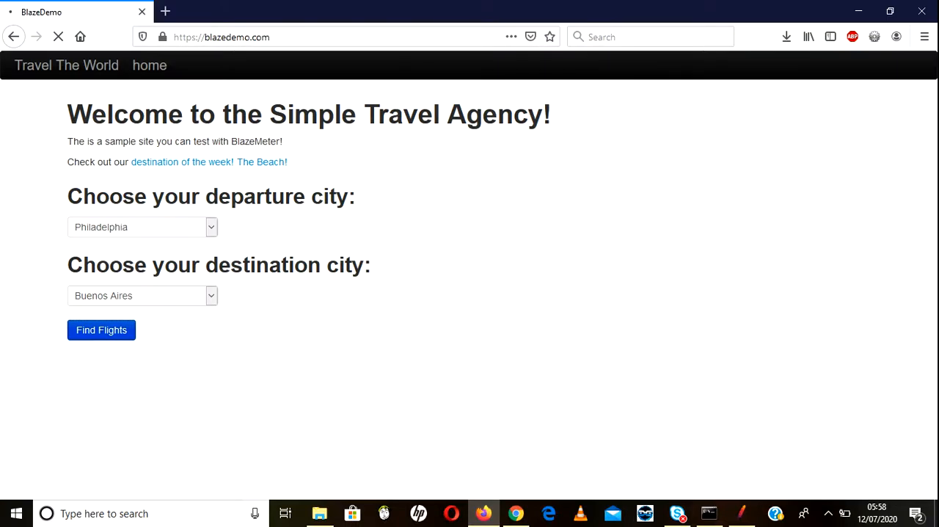
pyautogui.click(212, 227)
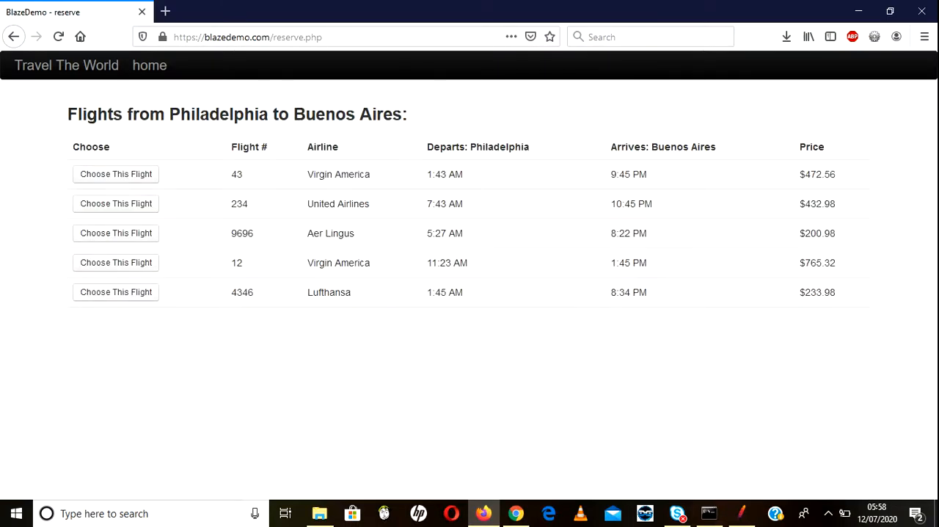
pyautogui.doubleClick(237, 174)
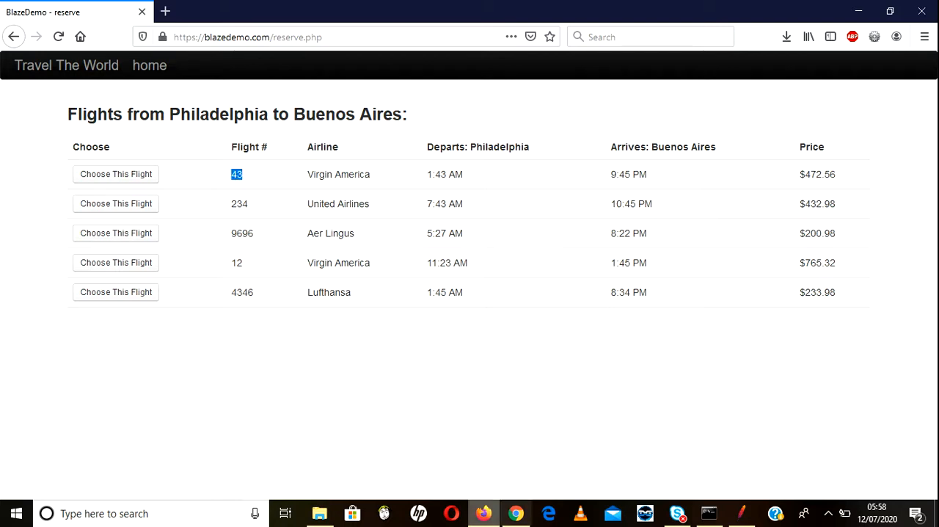
pyautogui.click(742, 513)
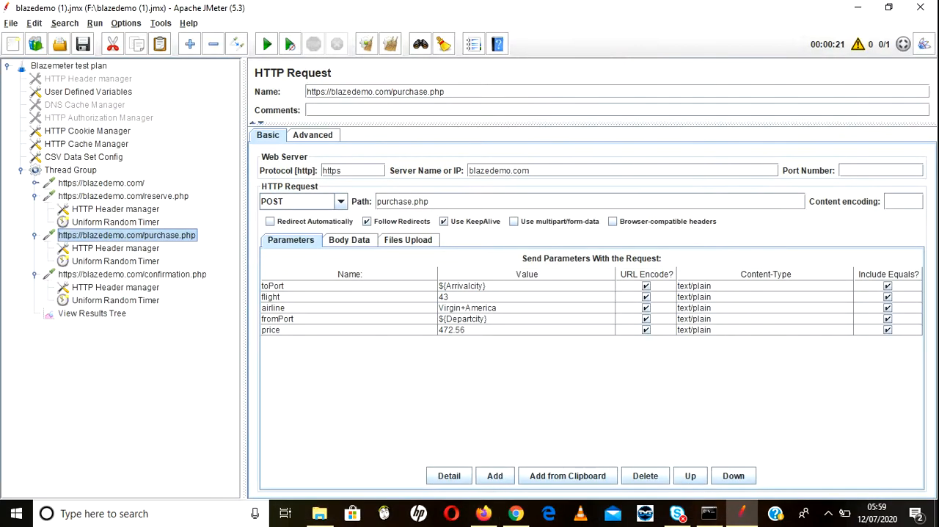
pyautogui.click(483, 513)
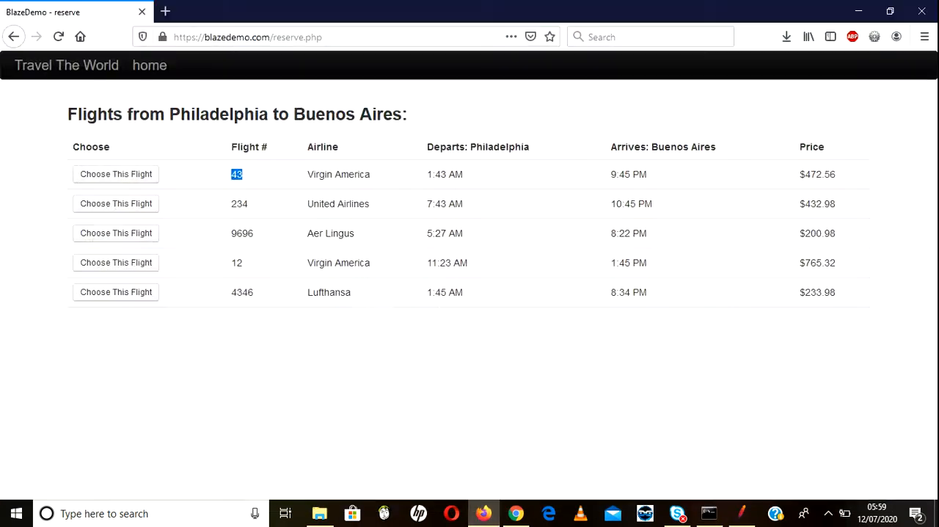
# Step: Find flights from Paris to Buenos Aires and compare the first flight's number and price with the purchase.php parameters in JMeter
pyautogui.click(14, 37)
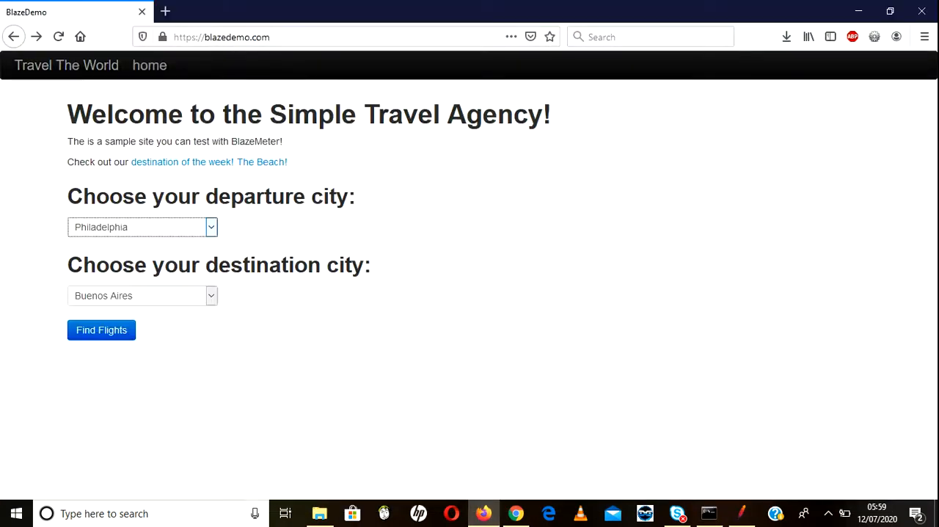
pyautogui.click(142, 227)
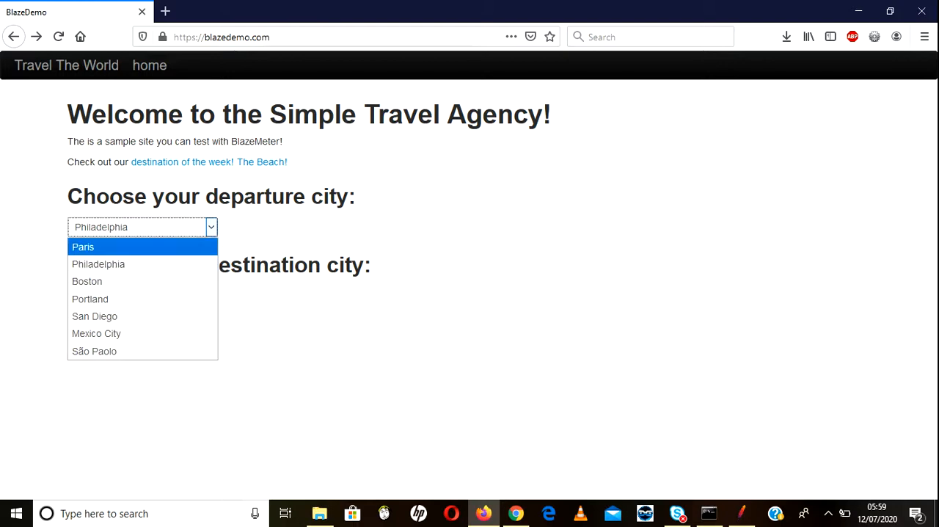
pyautogui.click(83, 247)
pyautogui.click(101, 331)
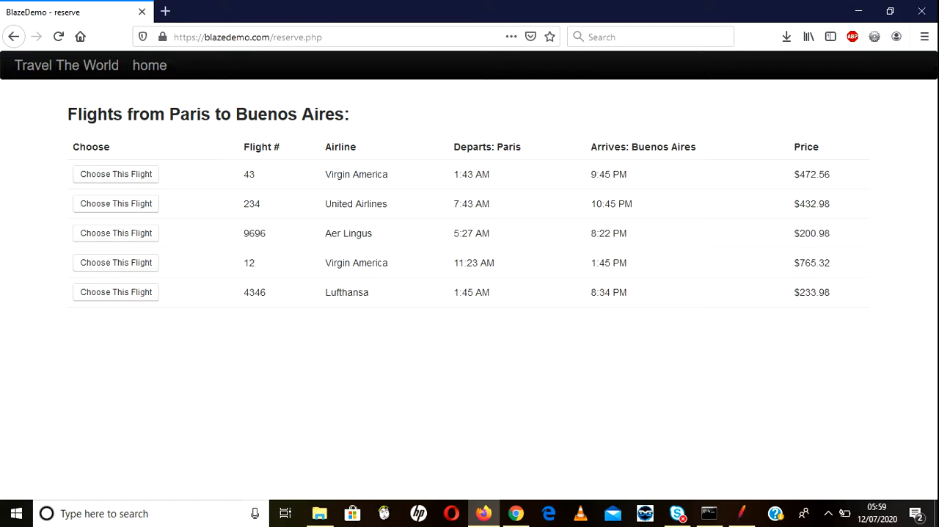
pyautogui.doubleClick(249, 174)
pyautogui.tripleClick(825, 174)
pyautogui.doubleClick(249, 174)
pyautogui.click(742, 513)
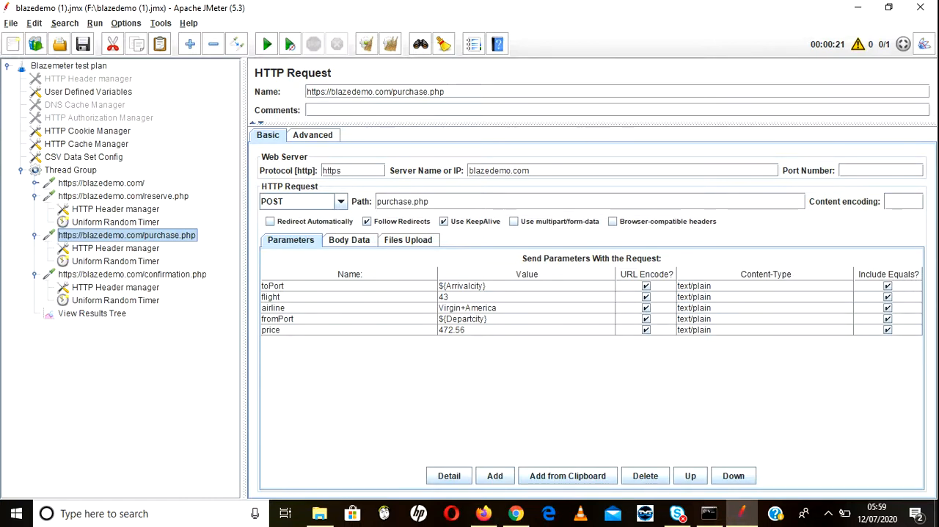
pyautogui.hotkey('alt', 'Tab')
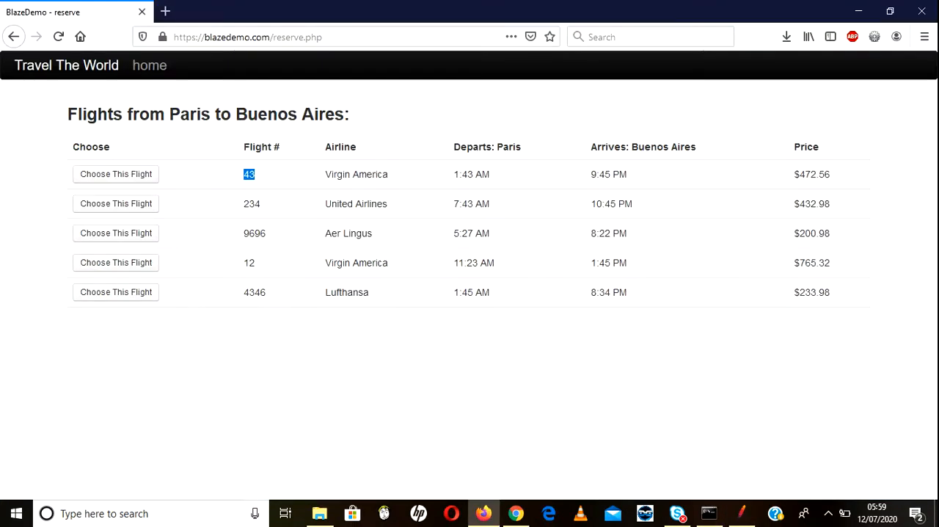
# Step: In Firefox, change the destination city to London, find flights from Paris, and check the first flight's number and price
pyautogui.click(14, 36)
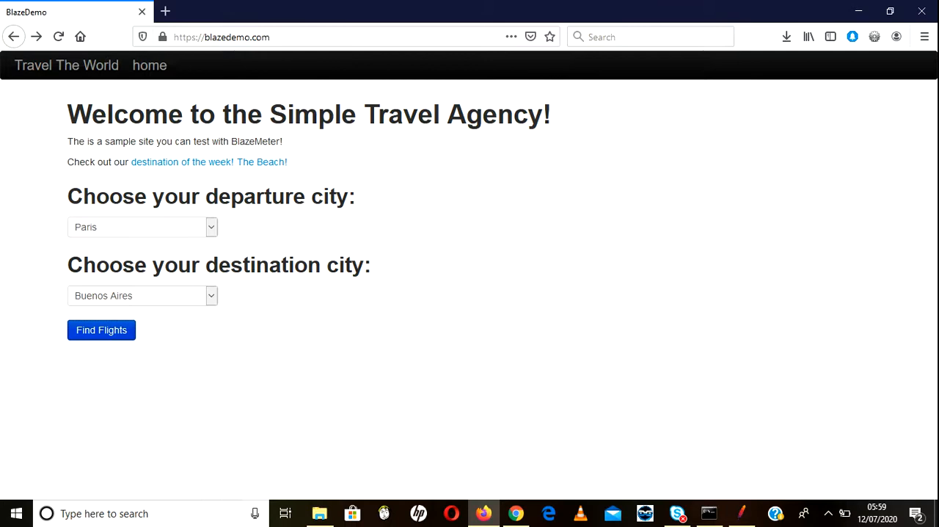
pyautogui.click(143, 296)
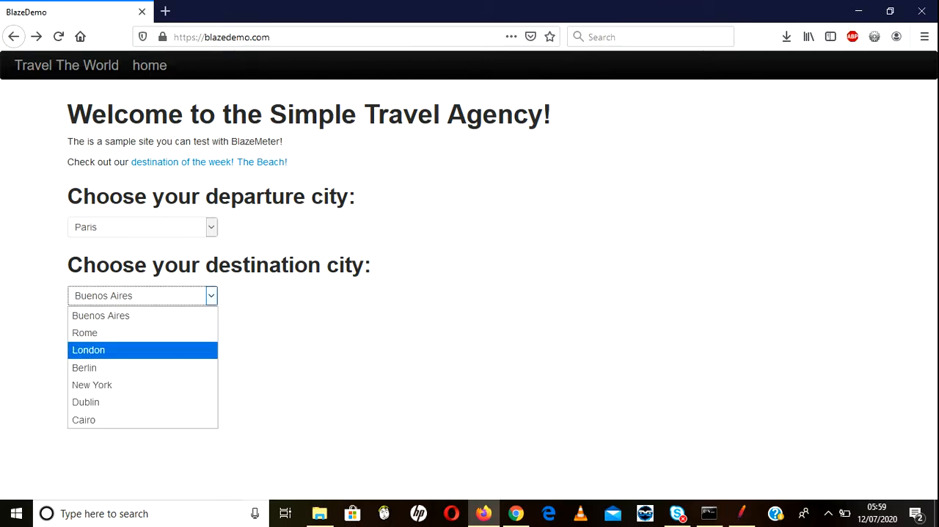
pyautogui.click(143, 350)
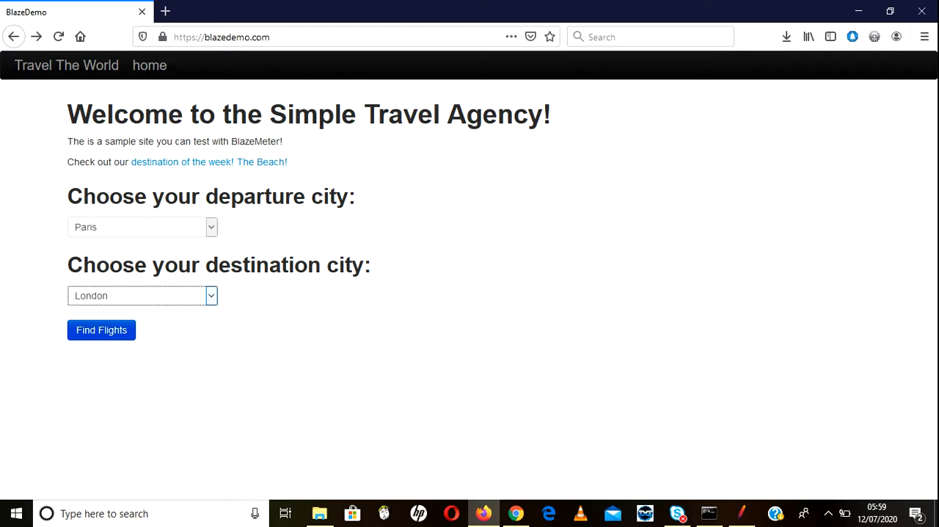
pyautogui.click(101, 330)
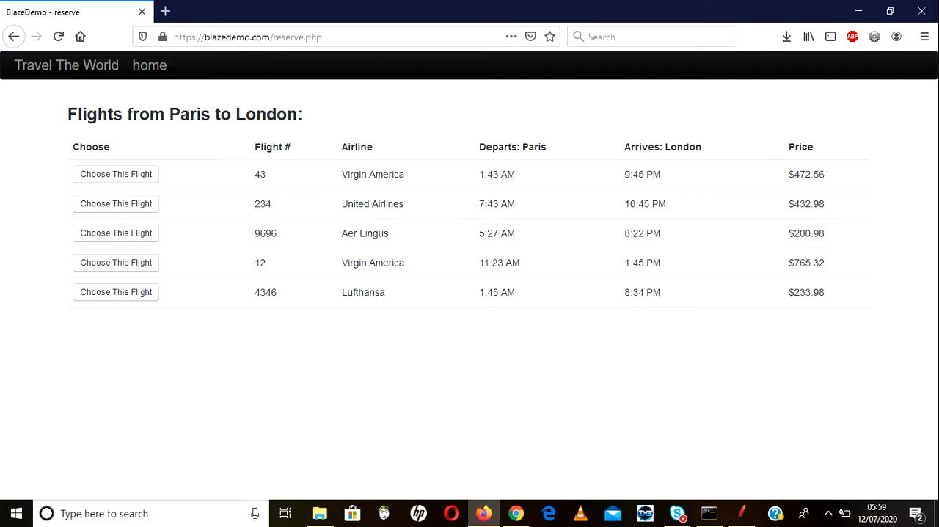
pyautogui.doubleClick(260, 174)
pyautogui.doubleClick(807, 175)
pyautogui.doubleClick(260, 175)
# Step: Set the destination city back to Buenos Aires, find flights again, and compare the United Airlines flight number with JMeter's purchase.php flight value
pyautogui.click(13, 36)
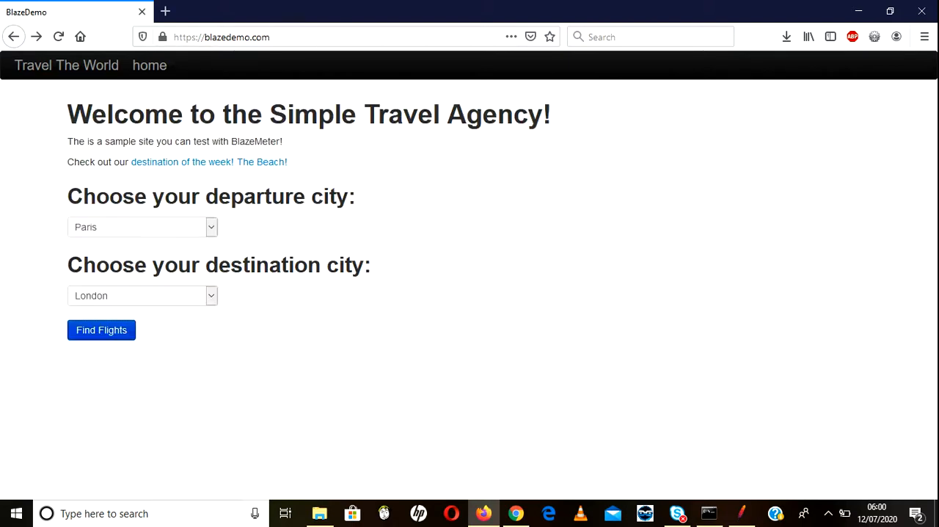
pyautogui.click(211, 296)
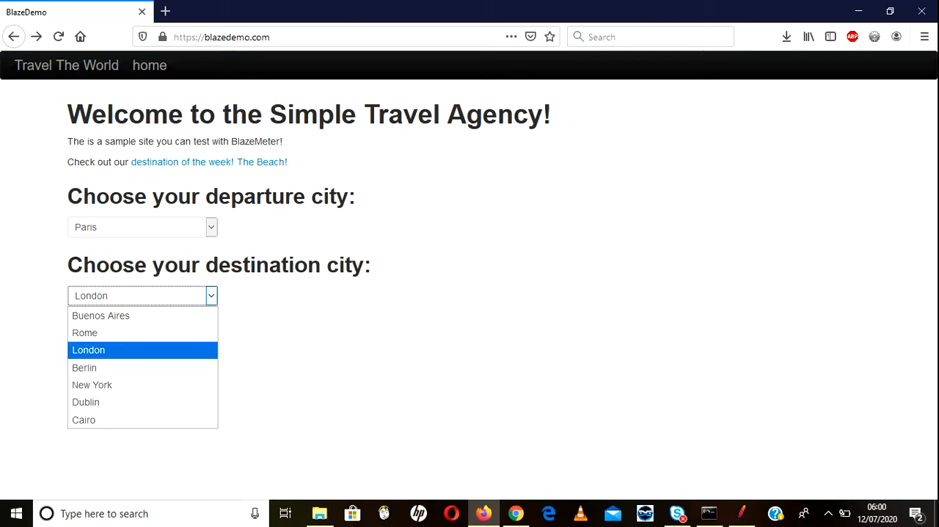
pyautogui.click(118, 316)
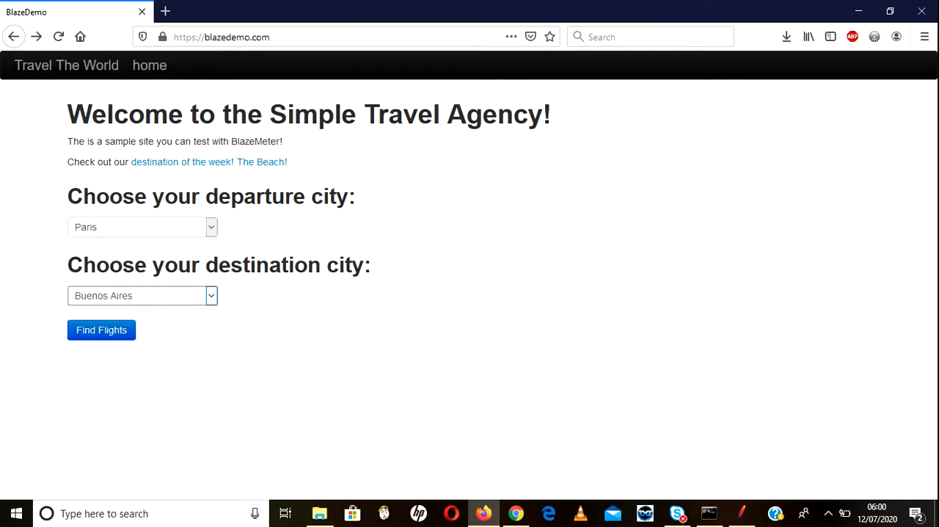
pyautogui.click(211, 227)
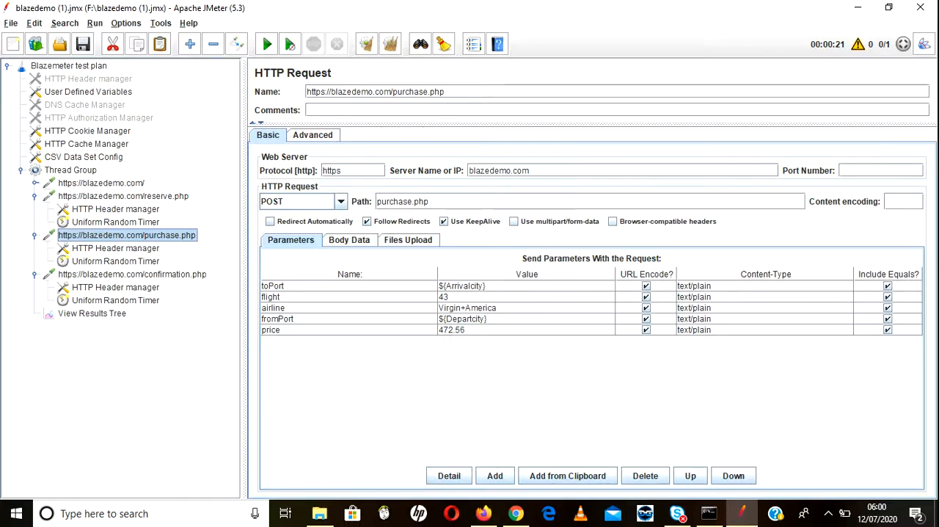
pyautogui.doubleClick(526, 297)
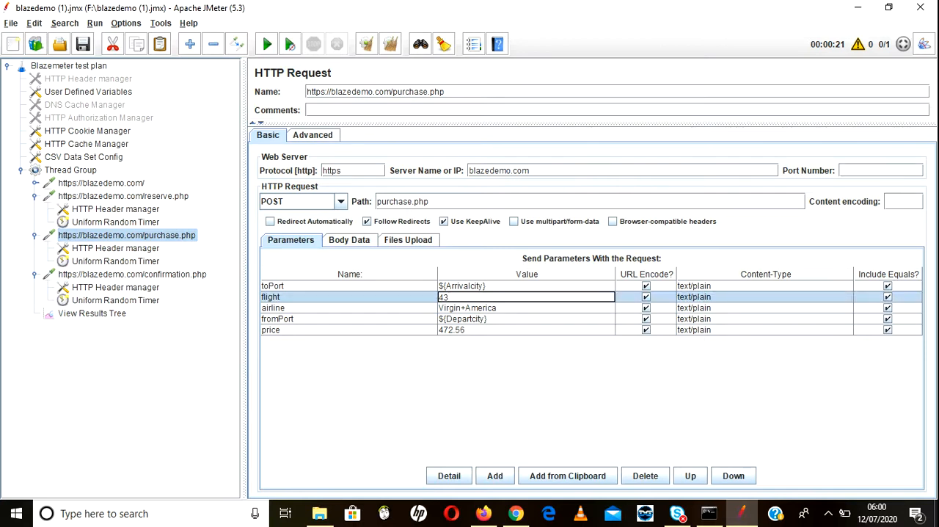
pyautogui.click(484, 512)
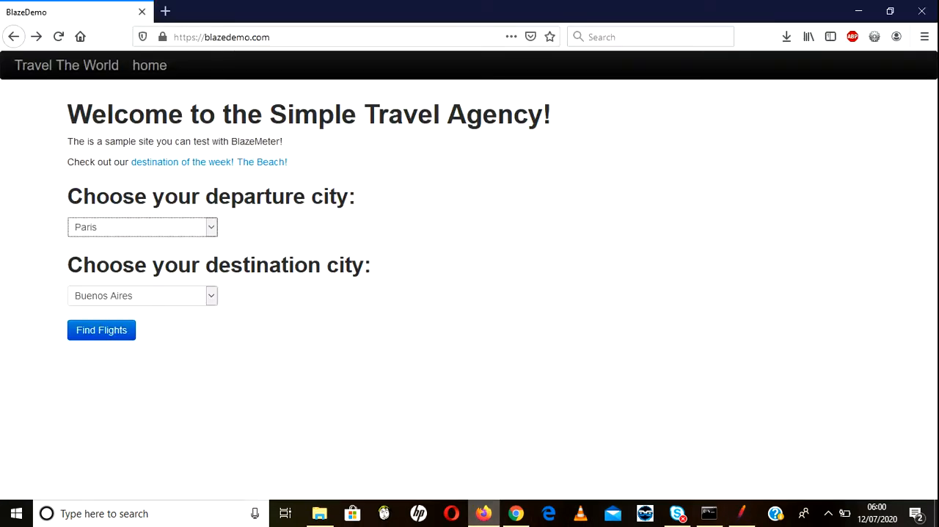
pyautogui.click(101, 330)
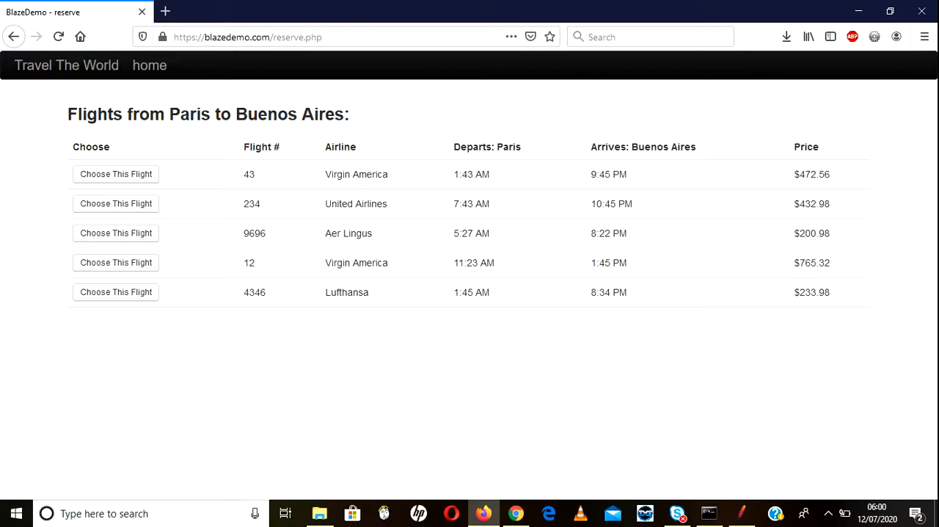
pyautogui.doubleClick(251, 204)
pyautogui.hotkey('alt', 'Tab')
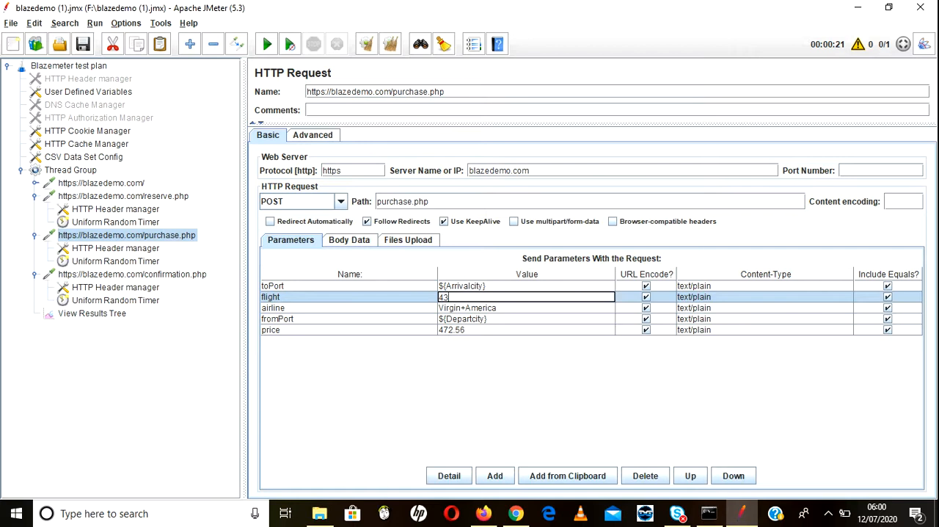
# Step: Review the Uniform Random Timer and HTTP Header manager under the purchase.php request, and save the test plan
pyautogui.click(115, 261)
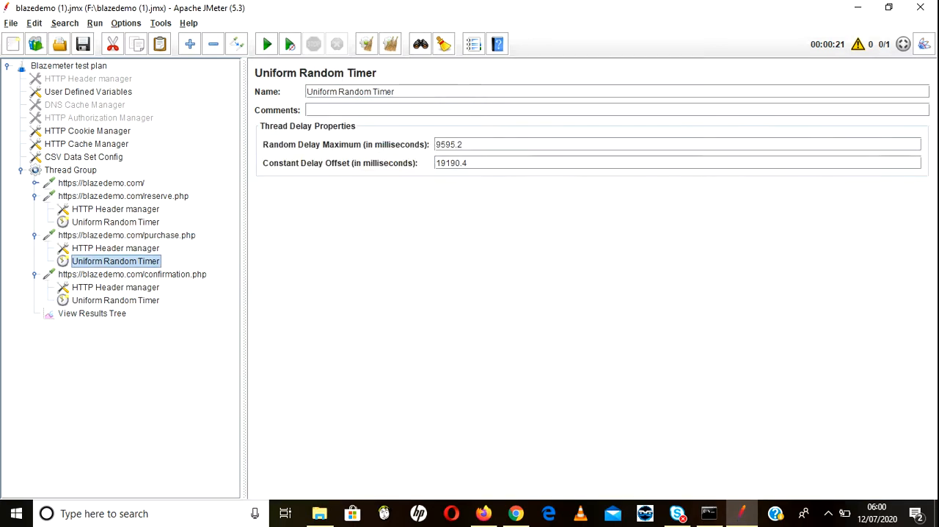
pyautogui.click(116, 248)
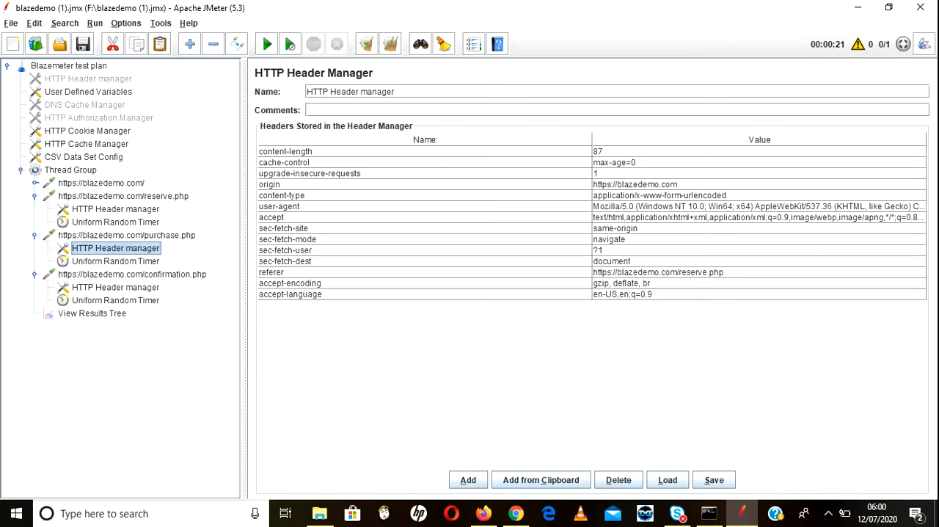
pyautogui.click(127, 235)
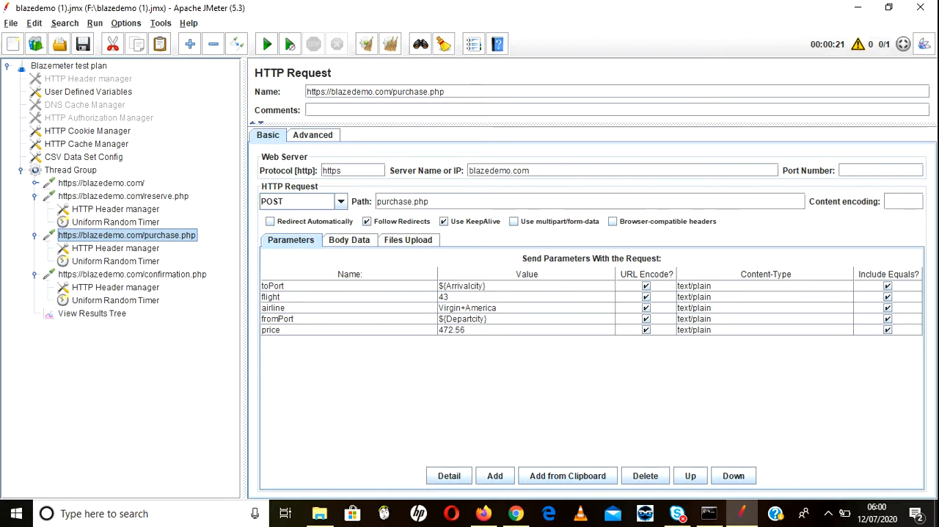
pyautogui.click(83, 44)
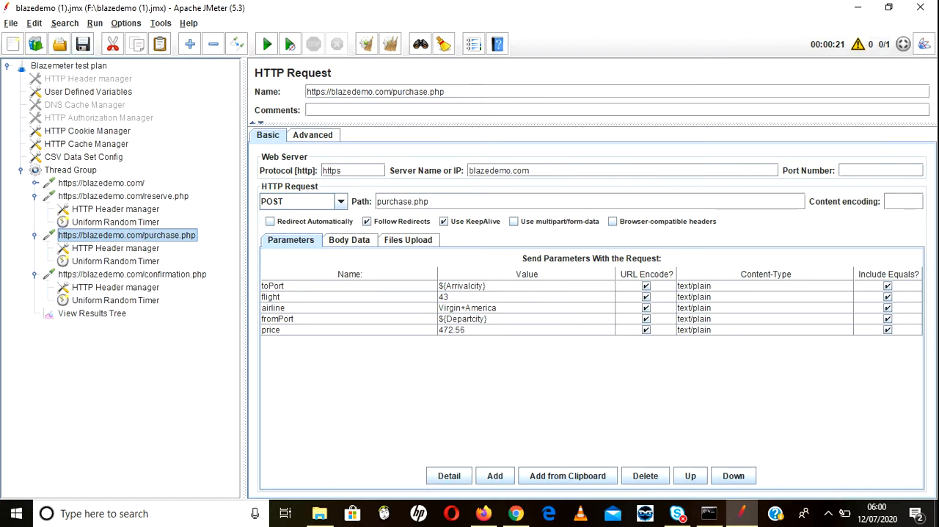
# Step: Review the CSV Data Set Config element's settings and save the test plan again
pyautogui.click(84, 157)
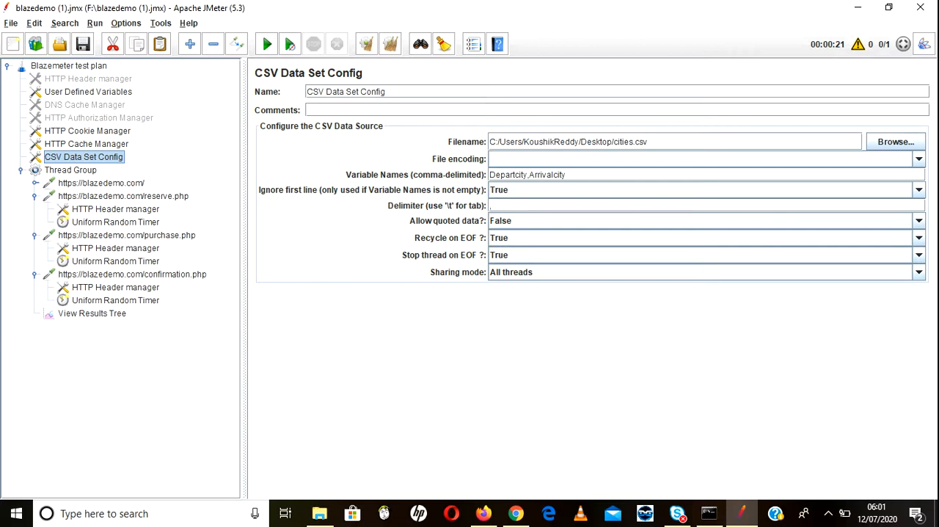
pyautogui.tripleClick(386, 92)
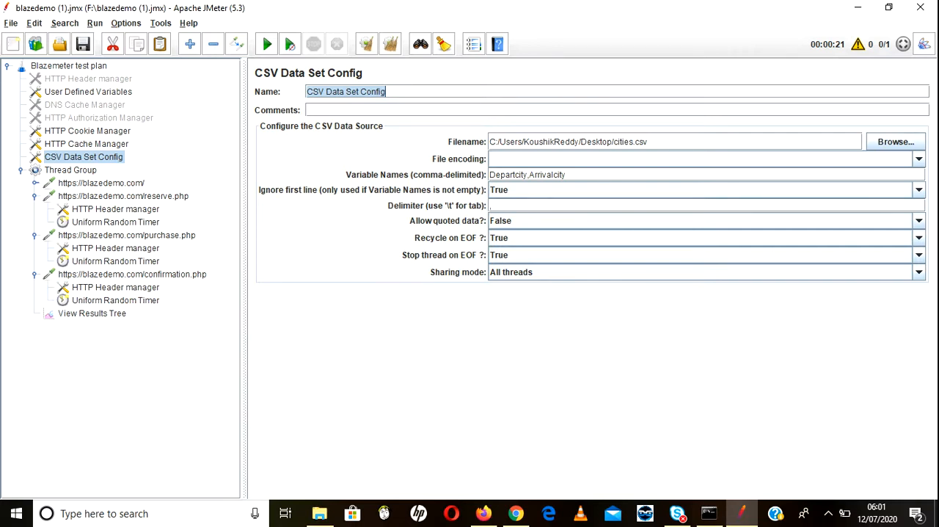
pyautogui.click(83, 45)
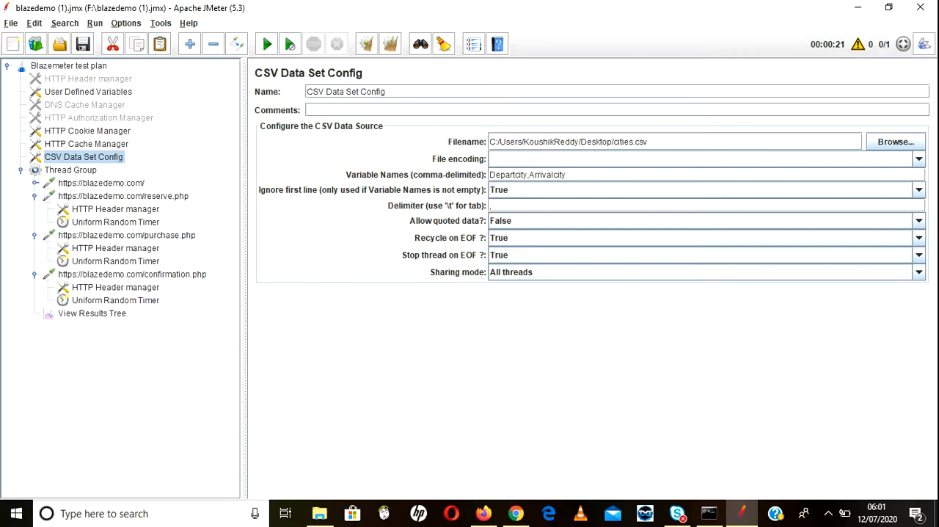
# Step: Review the city parameters of the reserve.php and purchase.php requests against the CSV Data Set Config, and clear all old results from View Results Tree
pyautogui.click(124, 195)
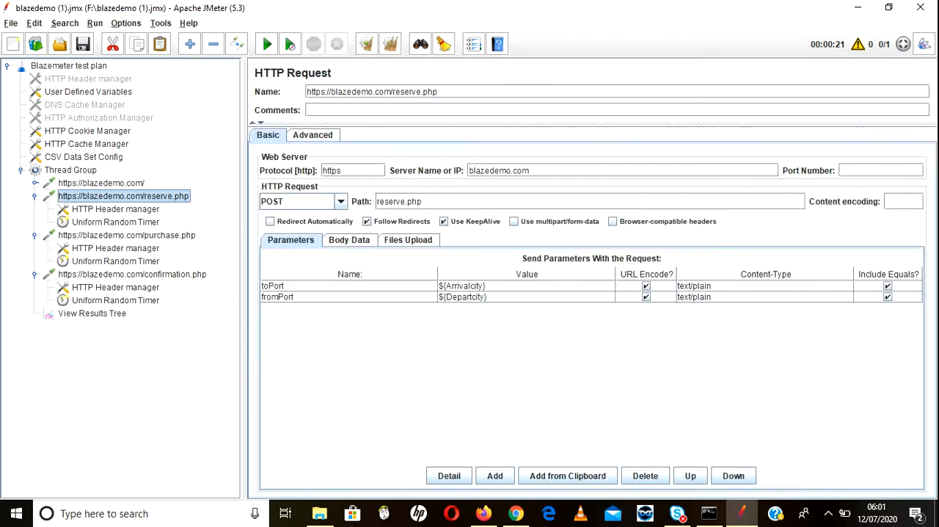
pyautogui.click(84, 157)
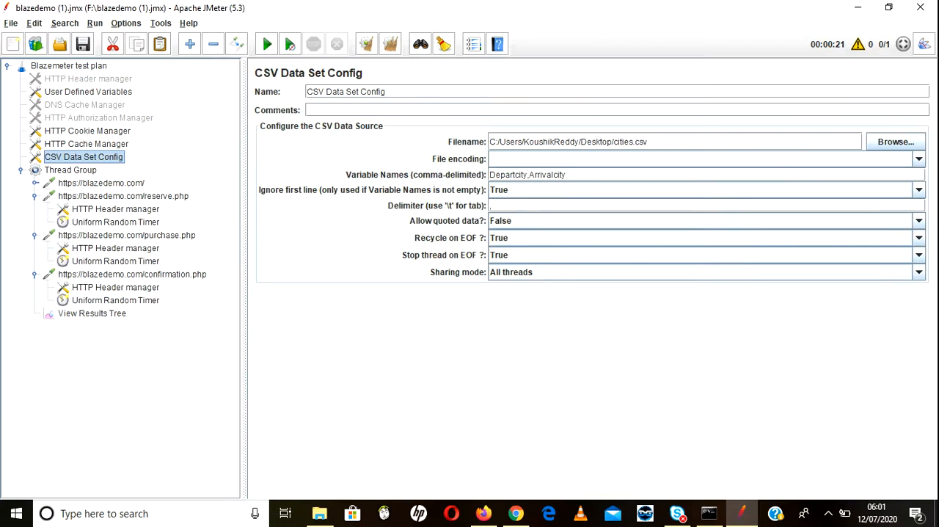
pyautogui.click(116, 210)
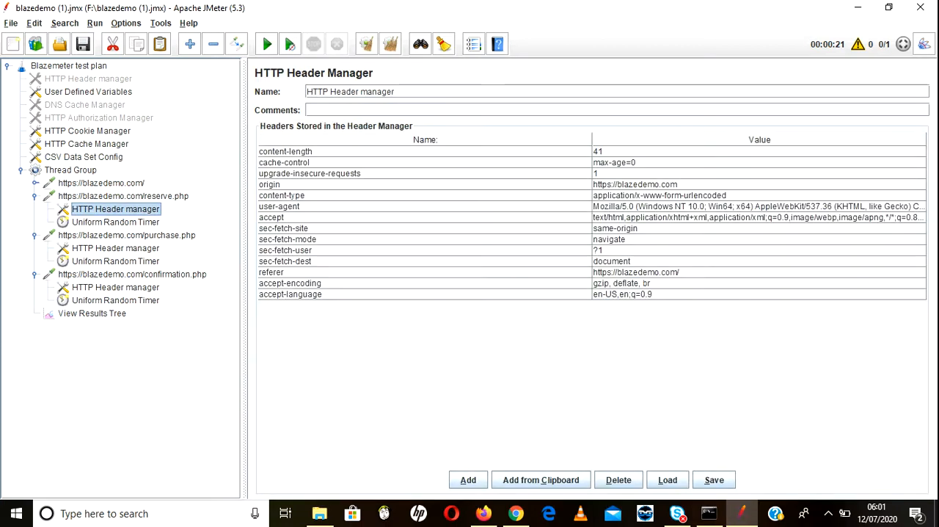
pyautogui.click(123, 196)
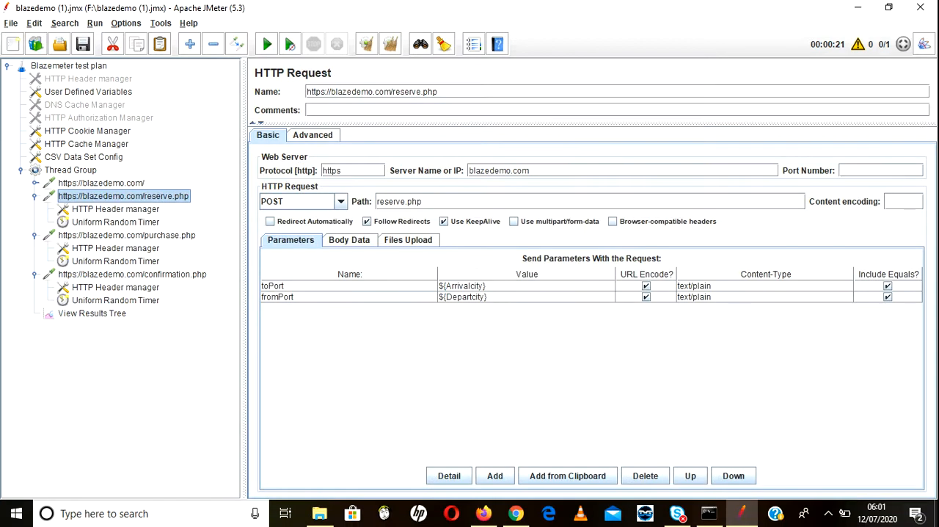
pyautogui.click(127, 236)
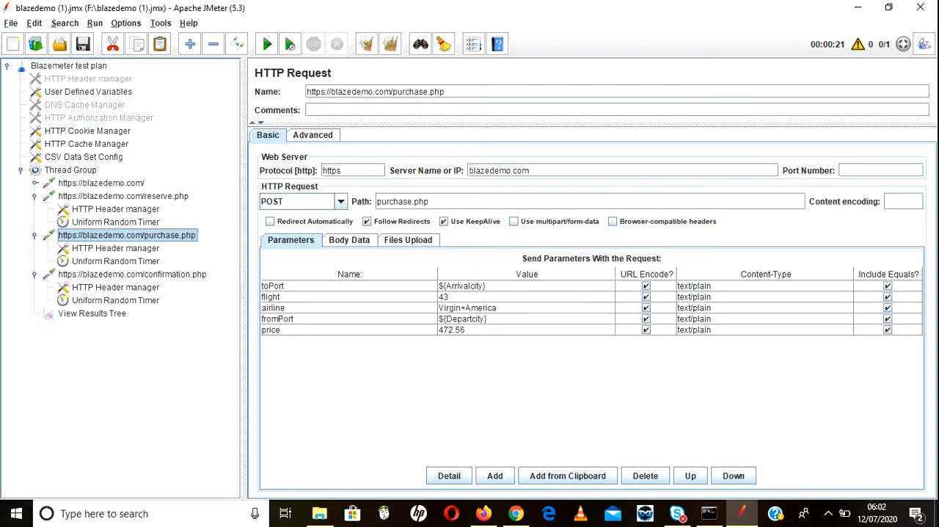
pyautogui.click(92, 313)
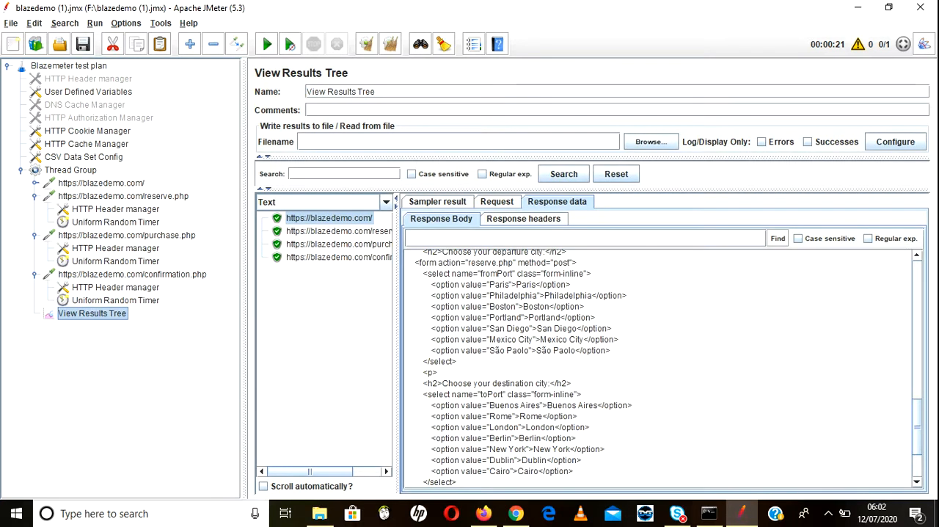
pyautogui.click(391, 44)
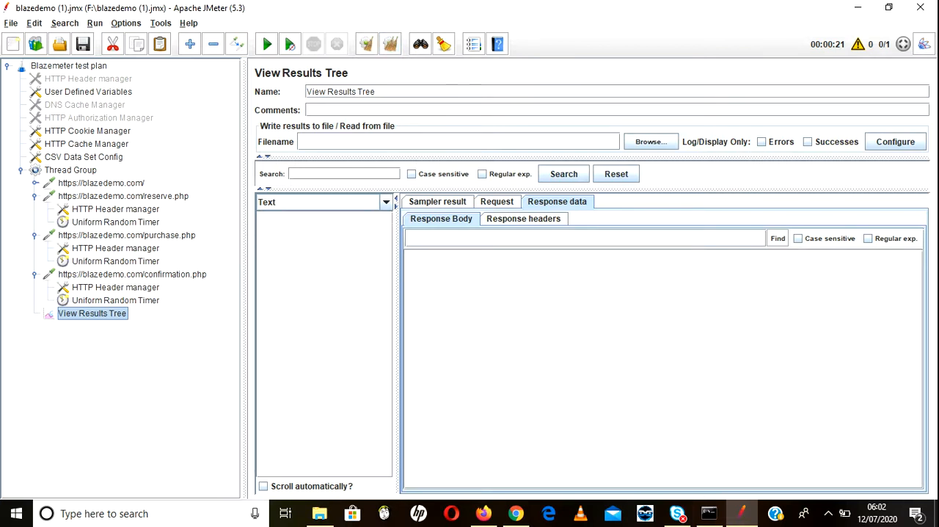
# Step: Open cities.csv in Excel, dismiss the activation notice, and examine the departure and arrival city pairs in rows 2 to 5
pyautogui.click(741, 512)
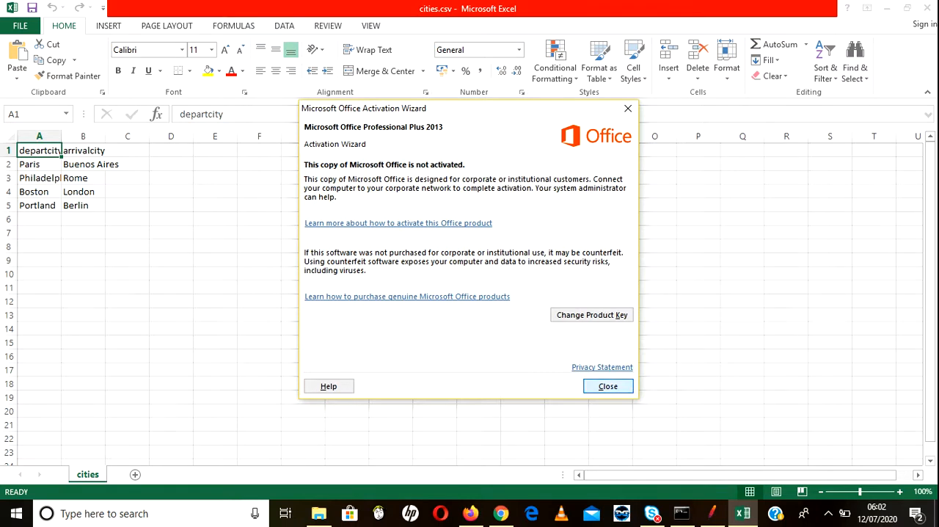
pyautogui.press('Return')
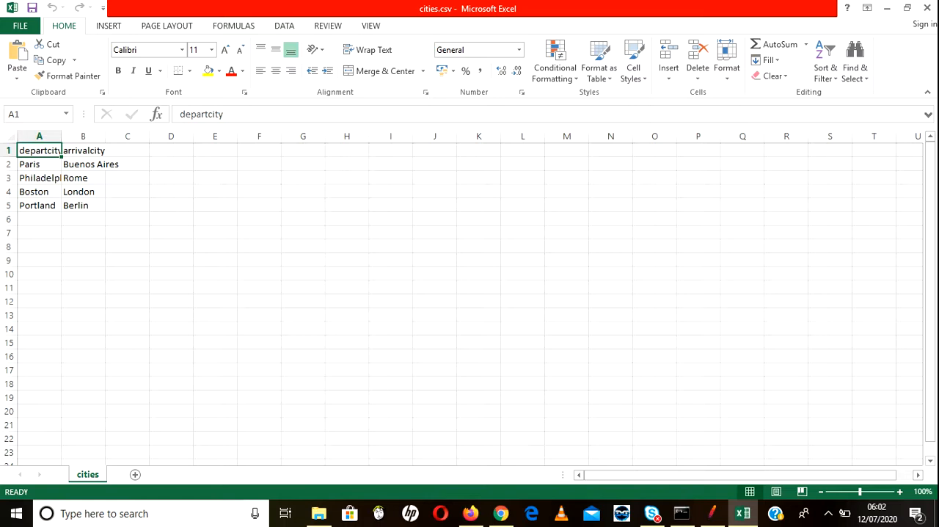
pyautogui.click(742, 513)
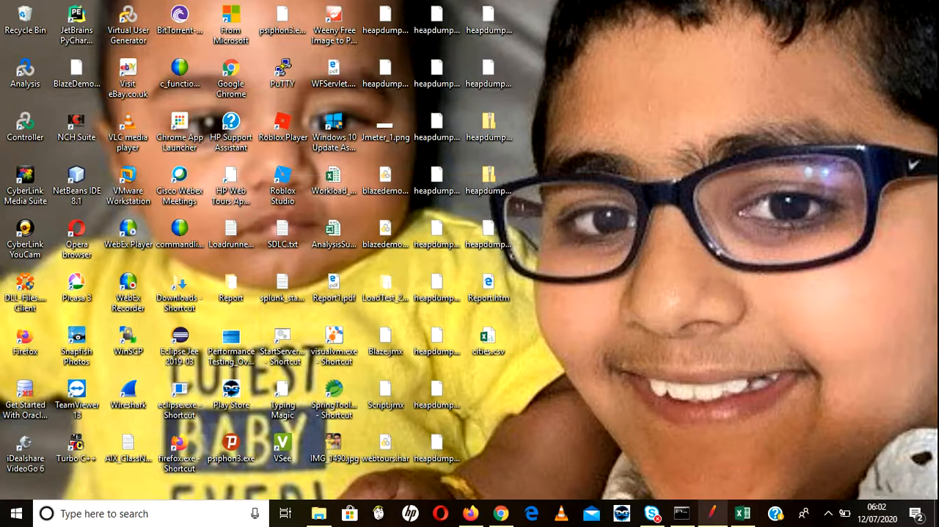
pyautogui.click(713, 513)
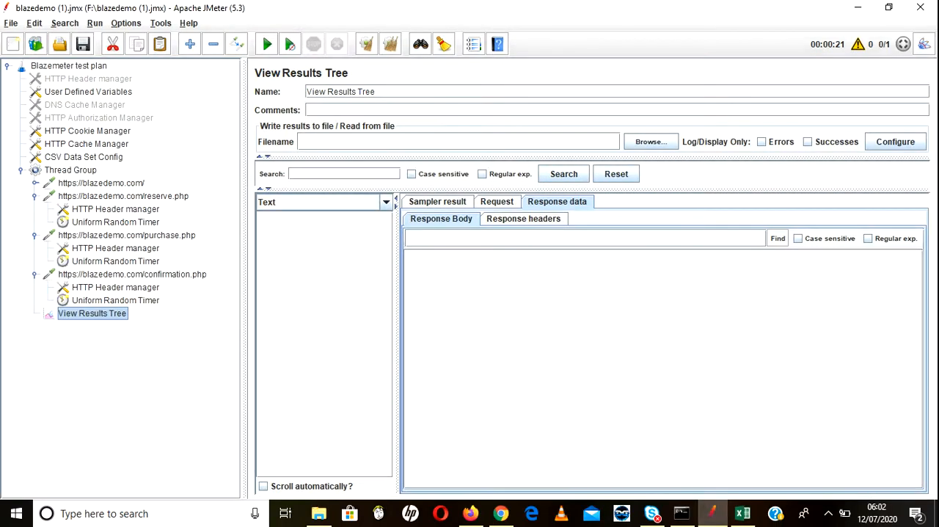
pyautogui.click(742, 513)
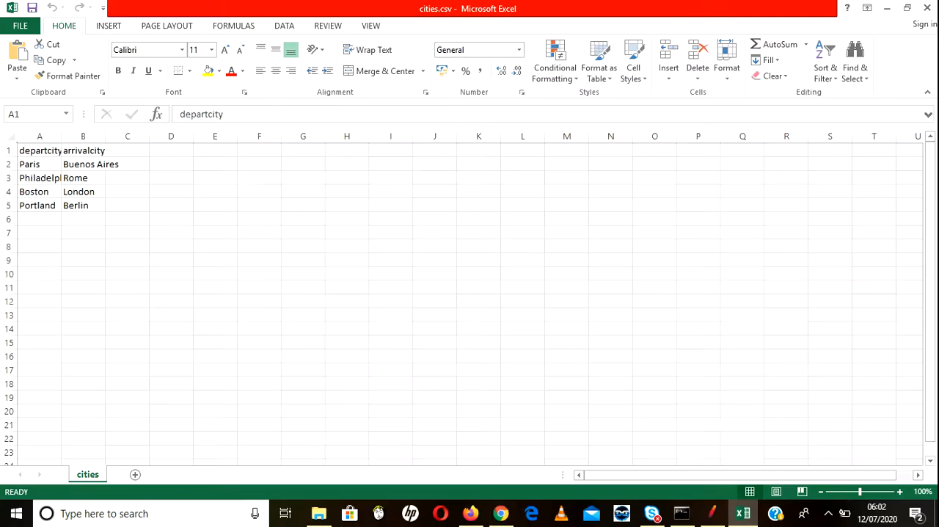
pyautogui.click(39, 165)
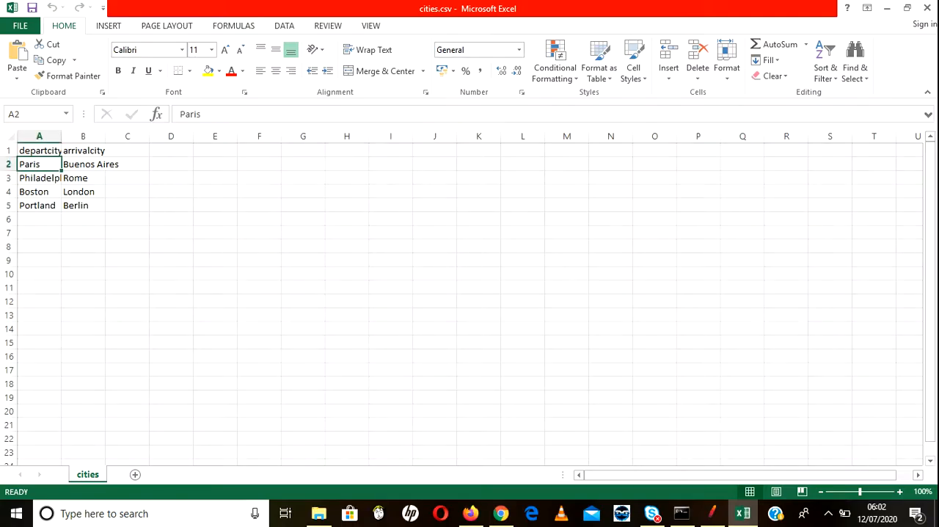
pyautogui.click(8, 178)
pyautogui.click(8, 192)
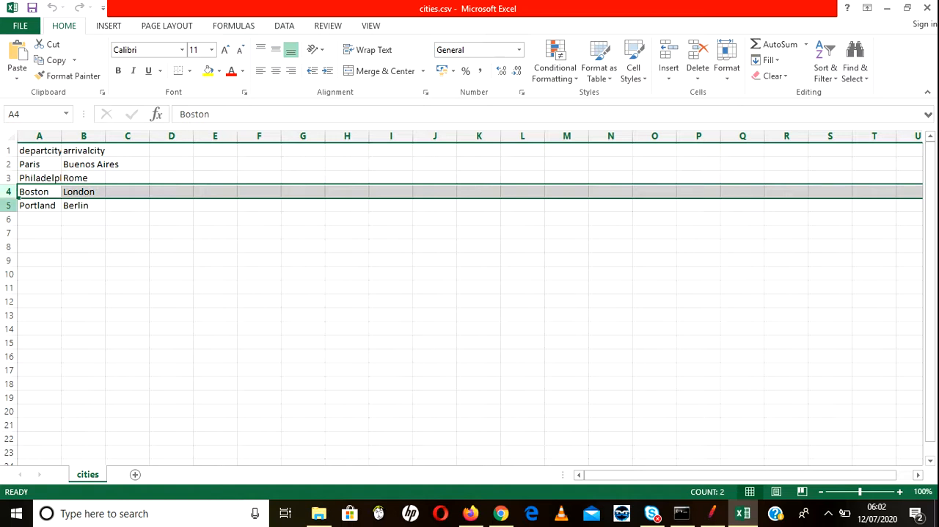
pyautogui.click(9, 205)
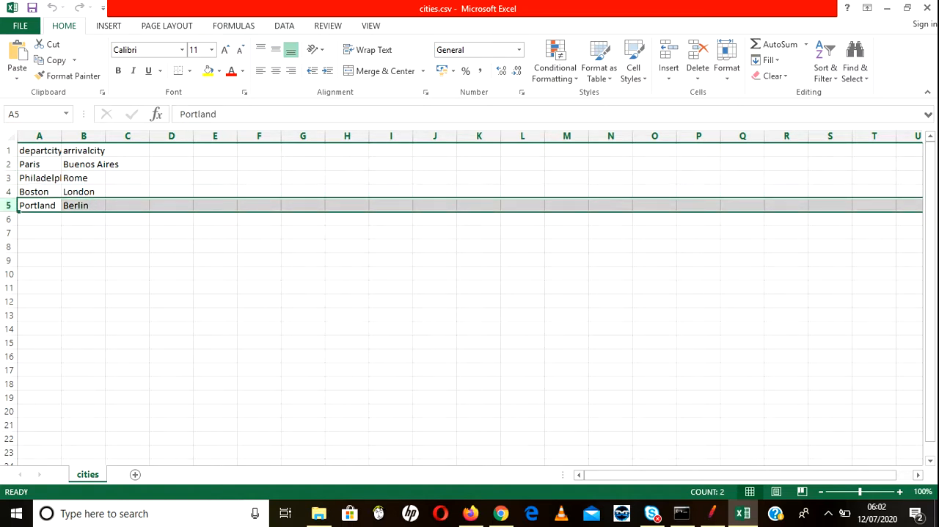
pyautogui.click(9, 163)
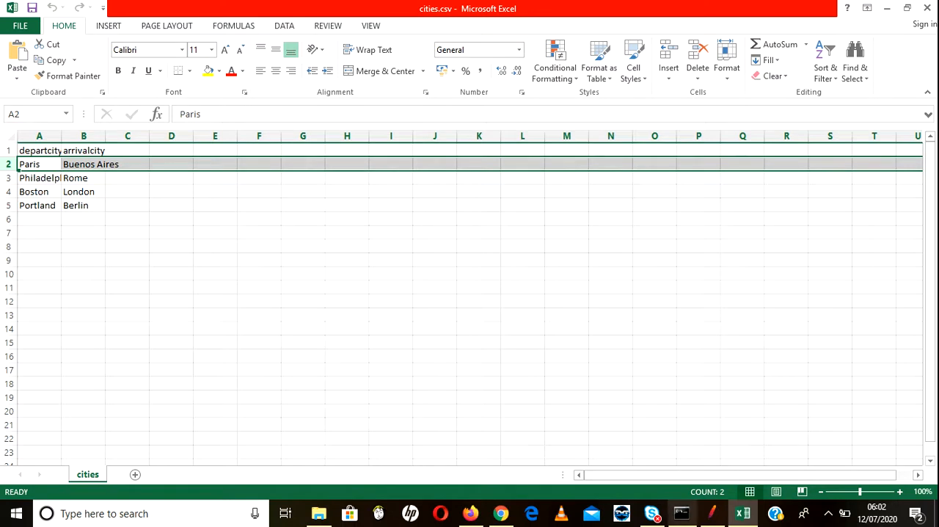
# Step: Back in JMeter, set the Thread Group's loop count to 5 and run the test
pyautogui.click(712, 512)
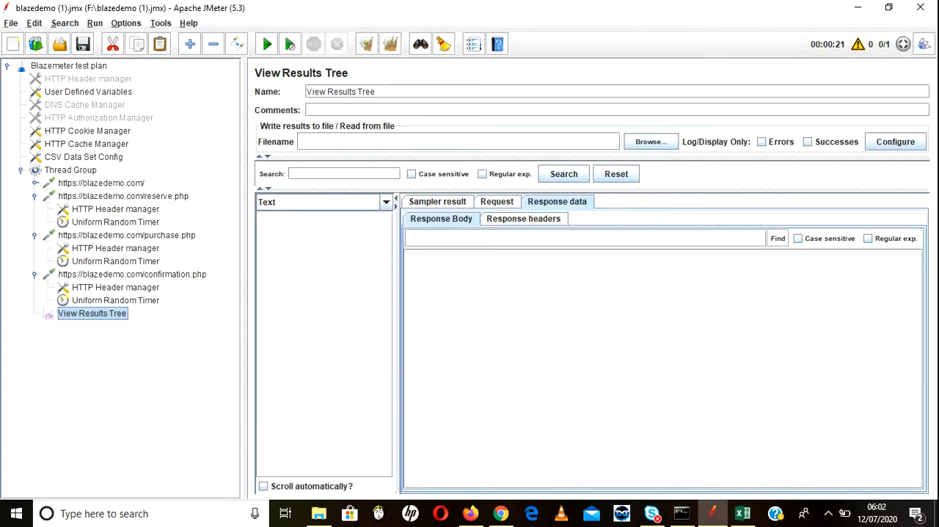
pyautogui.click(70, 170)
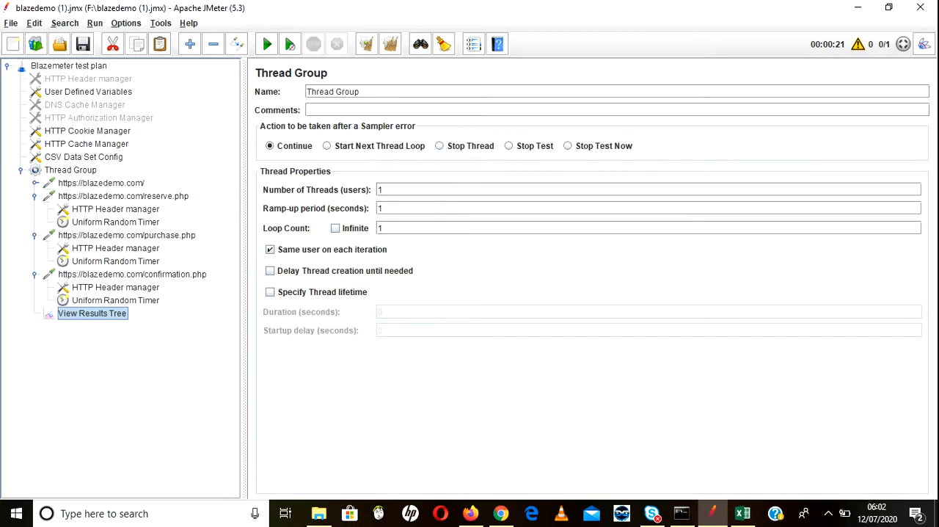
pyautogui.click(383, 228)
pyautogui.press('BackSpace')
pyautogui.write('5')
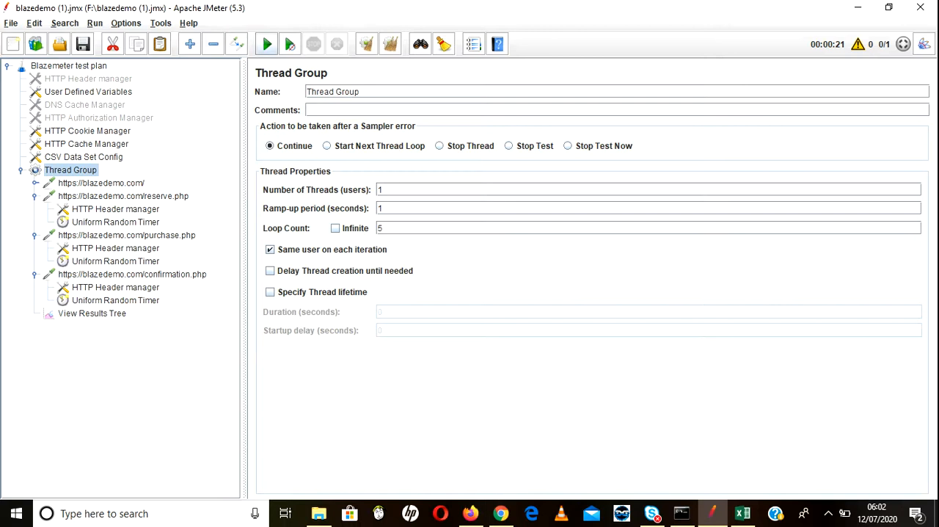
pyautogui.hotkey('ctrl', 'r')
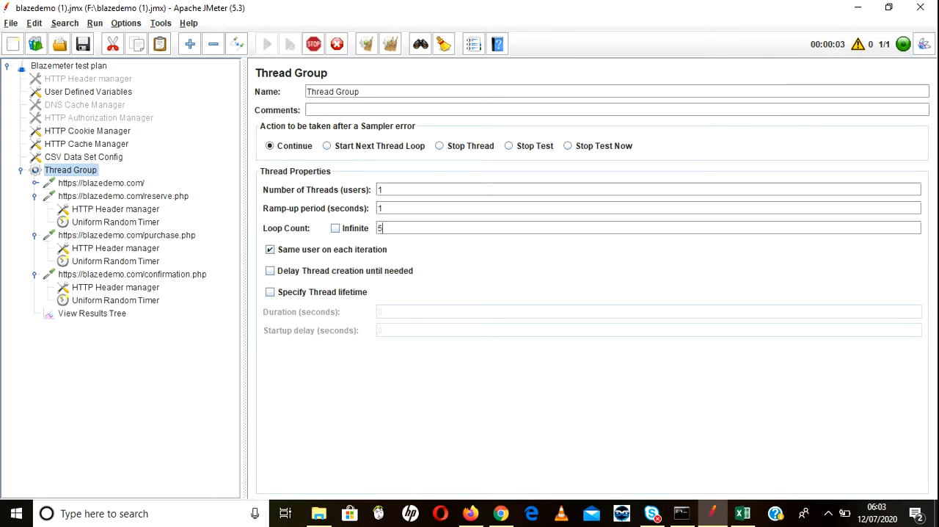
# Step: In View Results Tree, inspect the request body of each iteration's reserve.php sample for its toPort and fromPort values
pyautogui.click(92, 313)
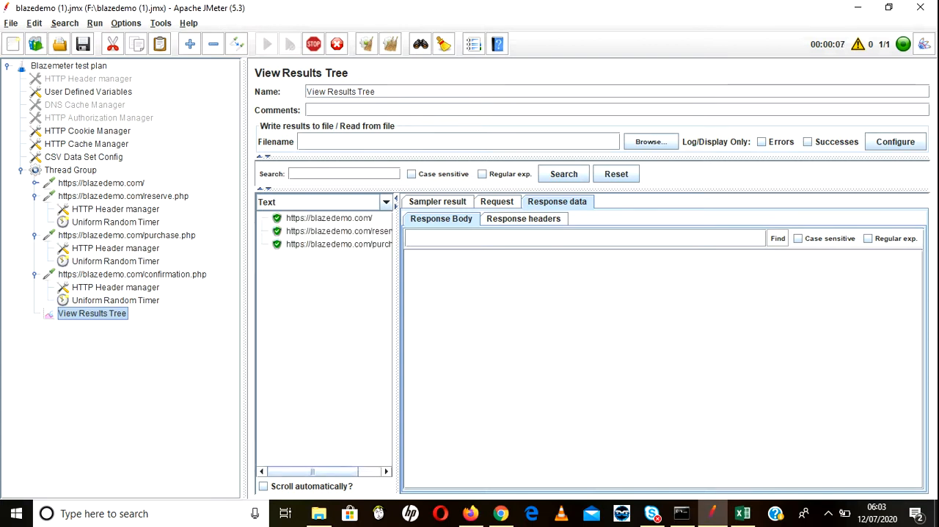
pyautogui.click(338, 231)
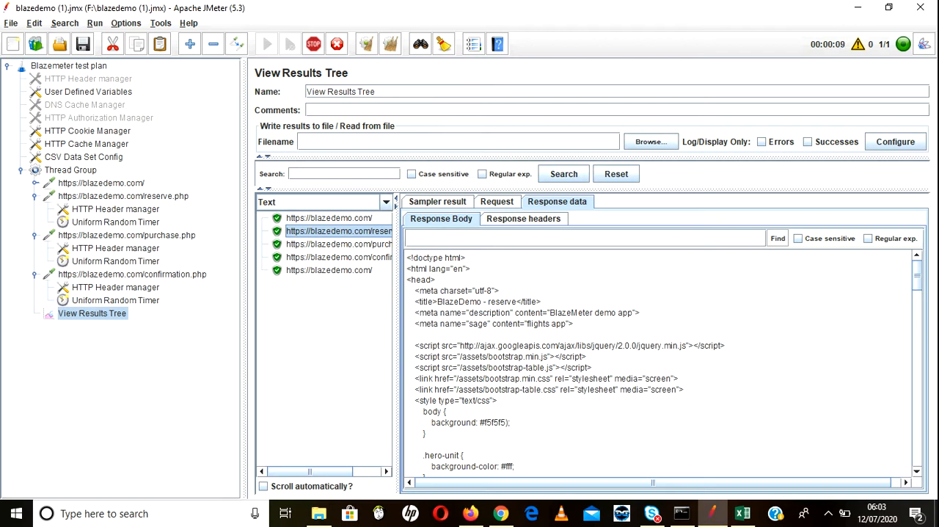
pyautogui.click(497, 201)
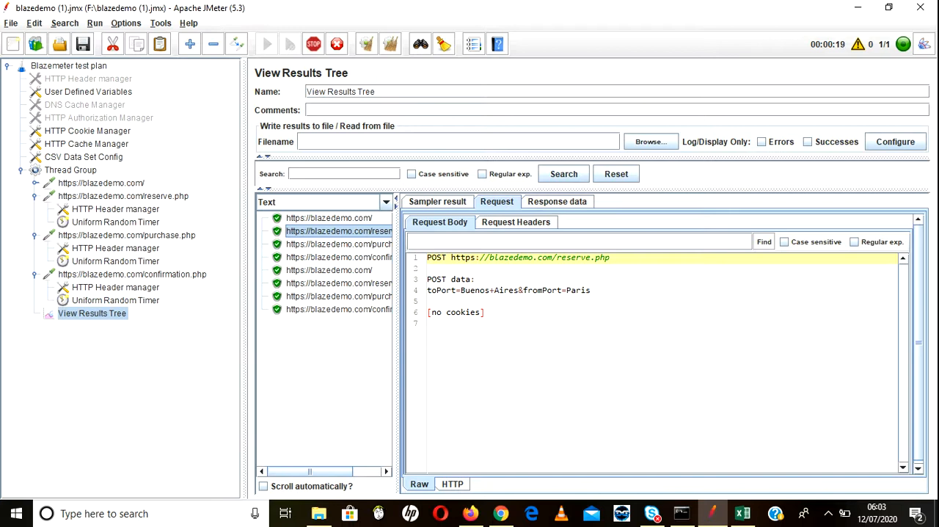
pyautogui.click(338, 283)
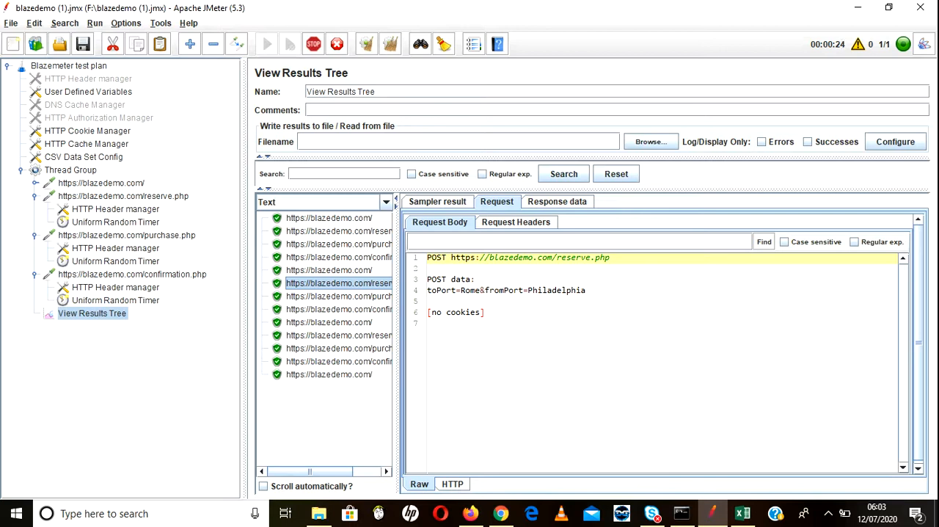
pyautogui.click(338, 335)
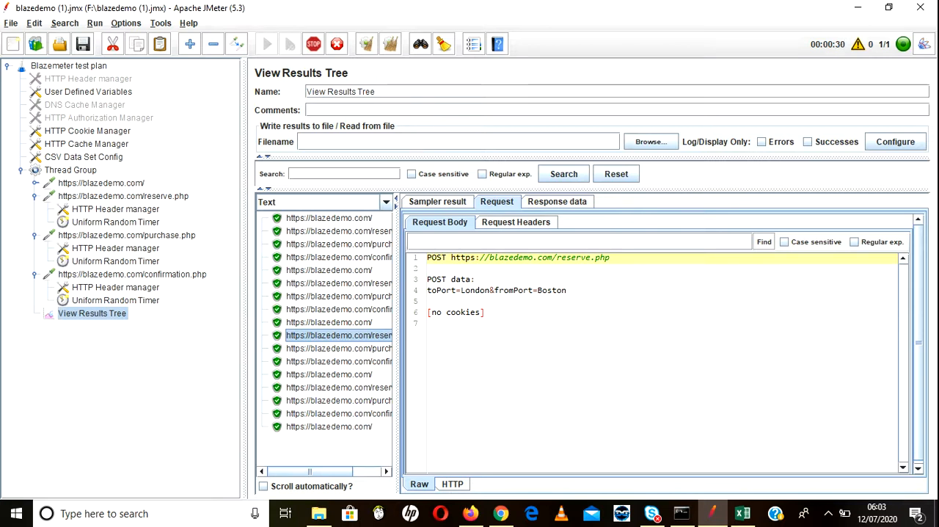
pyautogui.click(338, 387)
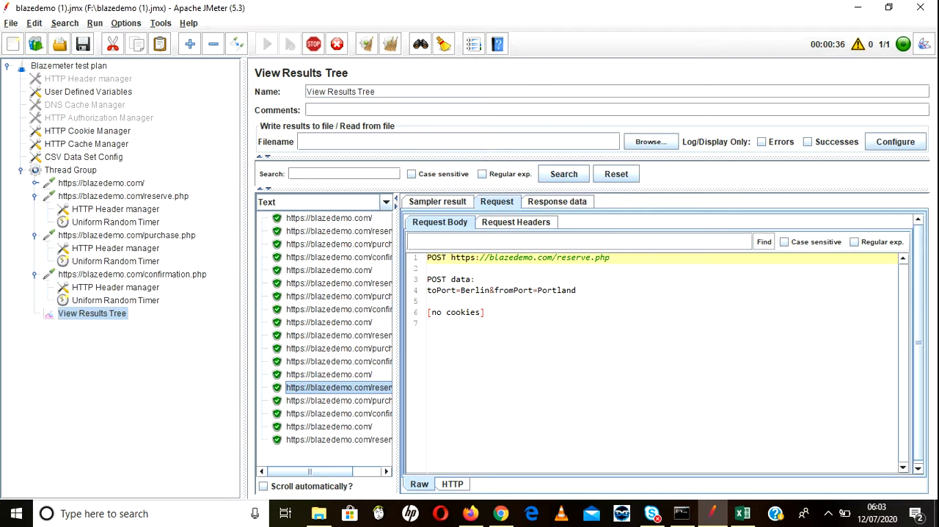
pyautogui.click(339, 439)
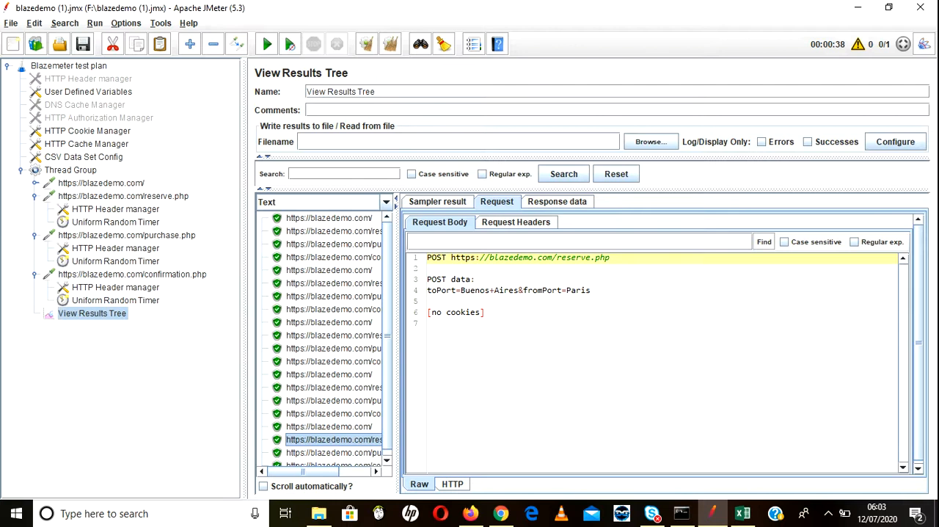
# Step: Switch to Excel and compare the city rows of cities.csv, especially row 2, with the fifth iteration's reserve.php request in JMeter
pyautogui.click(742, 513)
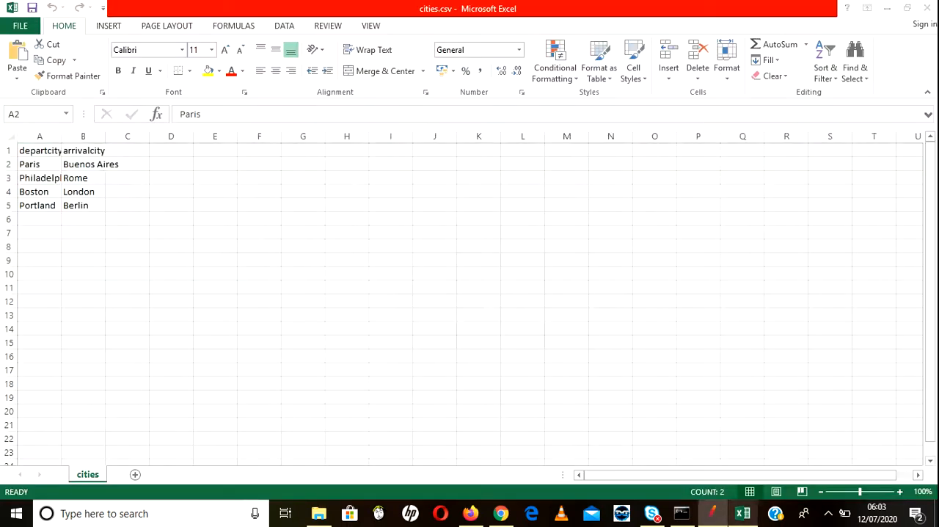
pyautogui.moveTo(9, 164); pyautogui.dragTo(9, 208)
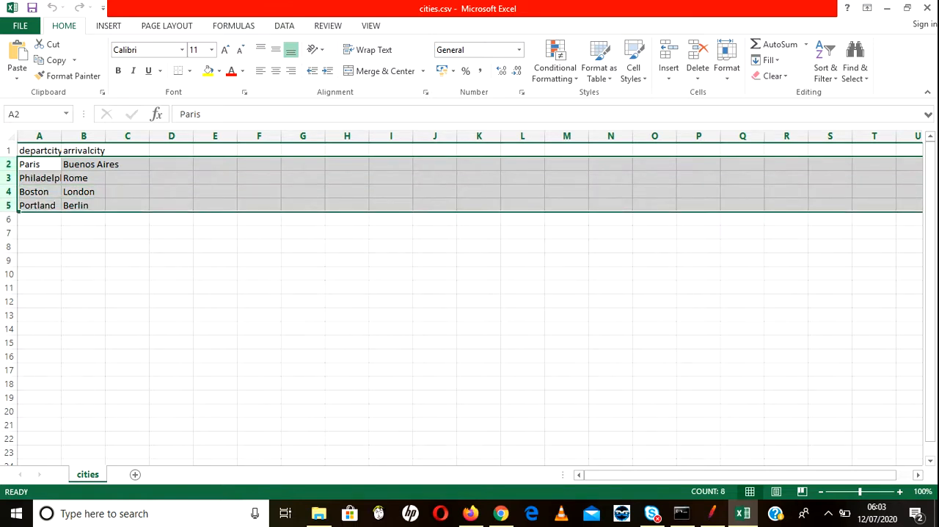
pyautogui.click(39, 164)
pyautogui.click(84, 164)
pyautogui.click(39, 164)
pyautogui.click(84, 164)
pyautogui.click(38, 164)
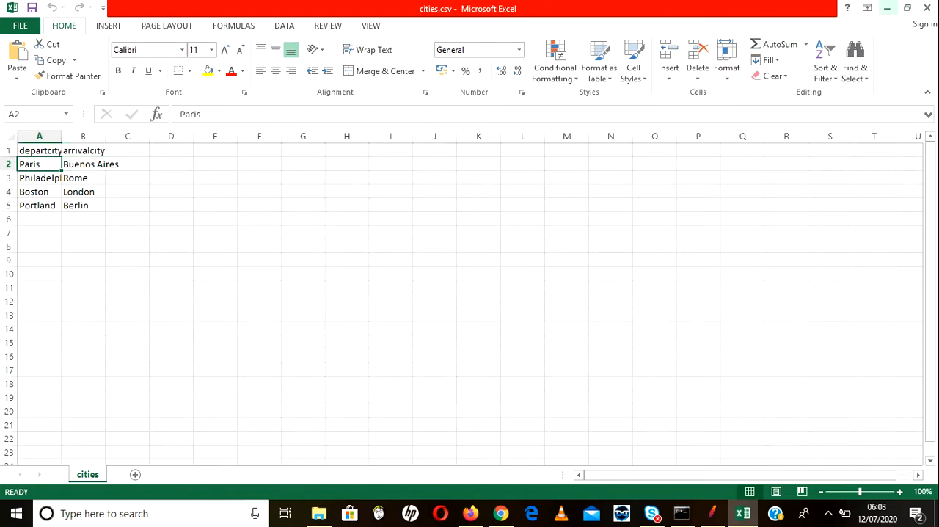
pyautogui.click(888, 7)
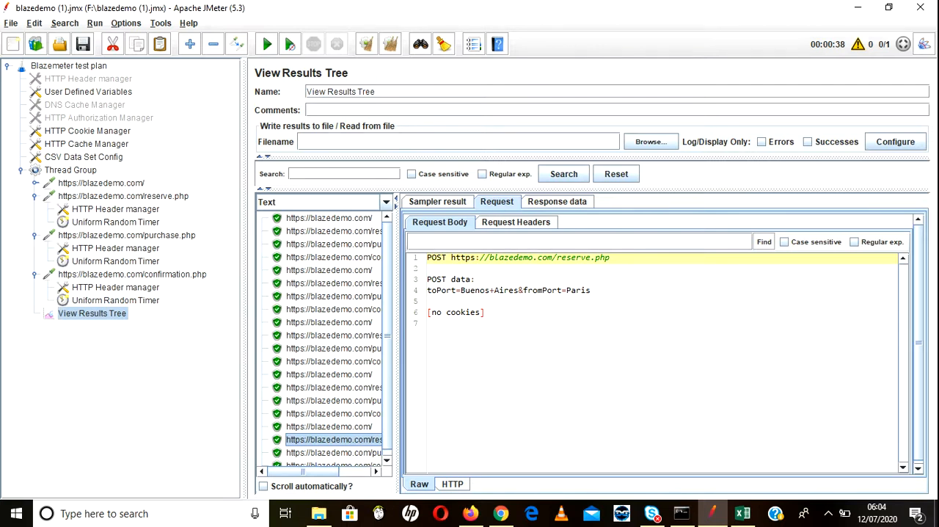
pyautogui.click(712, 513)
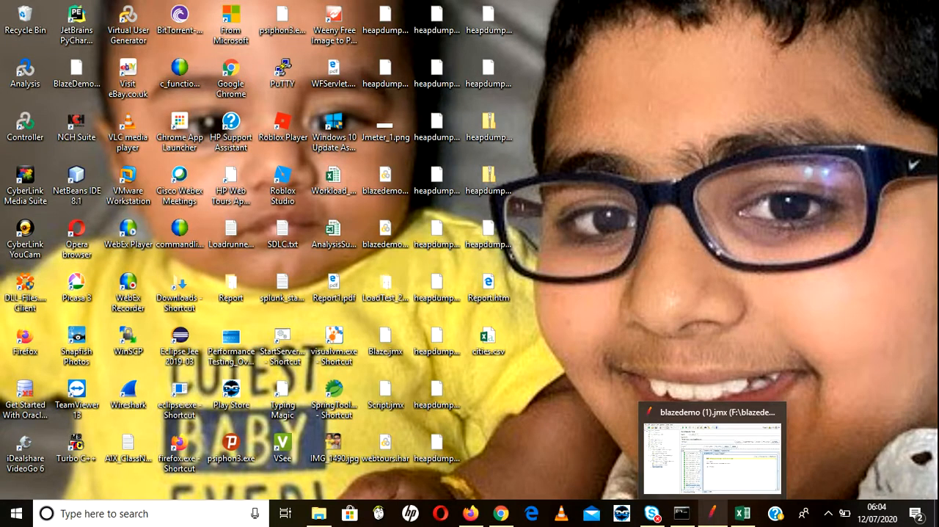
pyautogui.click(712, 512)
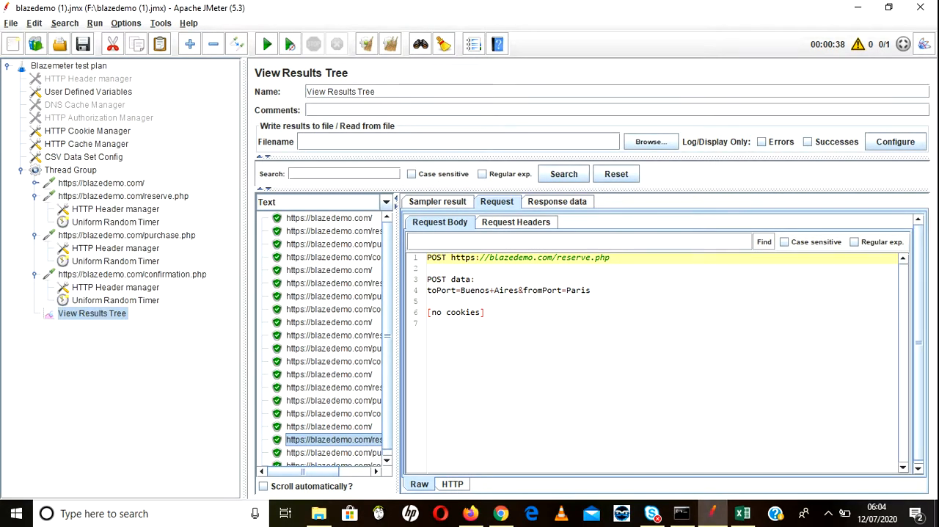
pyautogui.click(742, 513)
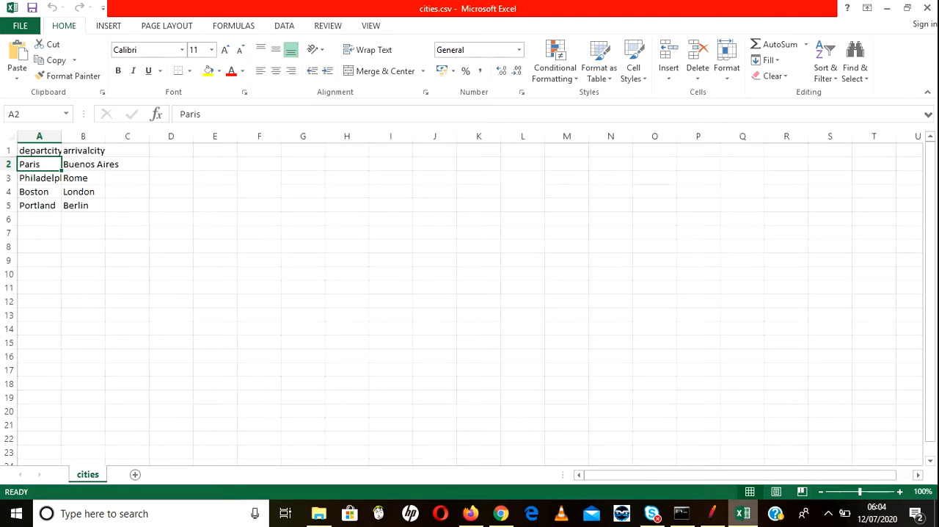
pyautogui.click(711, 512)
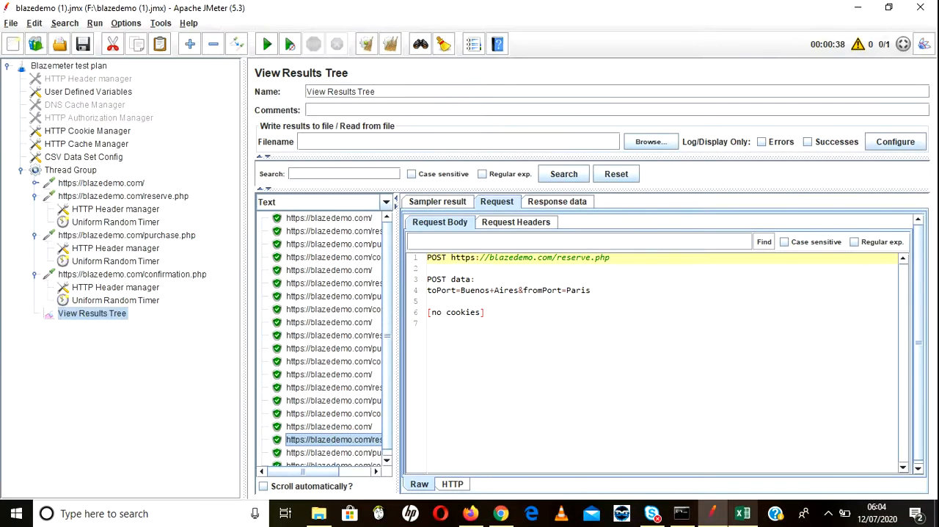
# Step: Switch to Excel and check the departure and arrival cities in row 2 of cities.csv
pyautogui.click(742, 513)
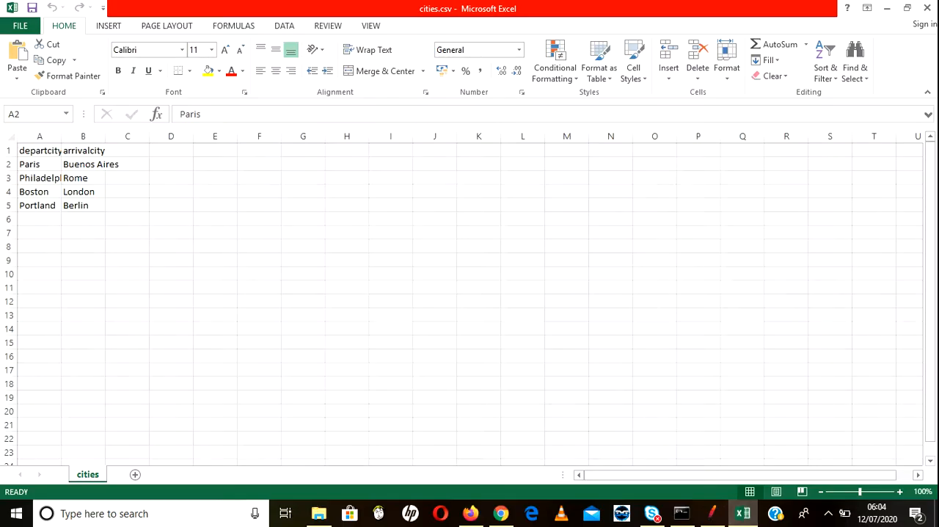
pyautogui.click(84, 164)
pyautogui.click(40, 164)
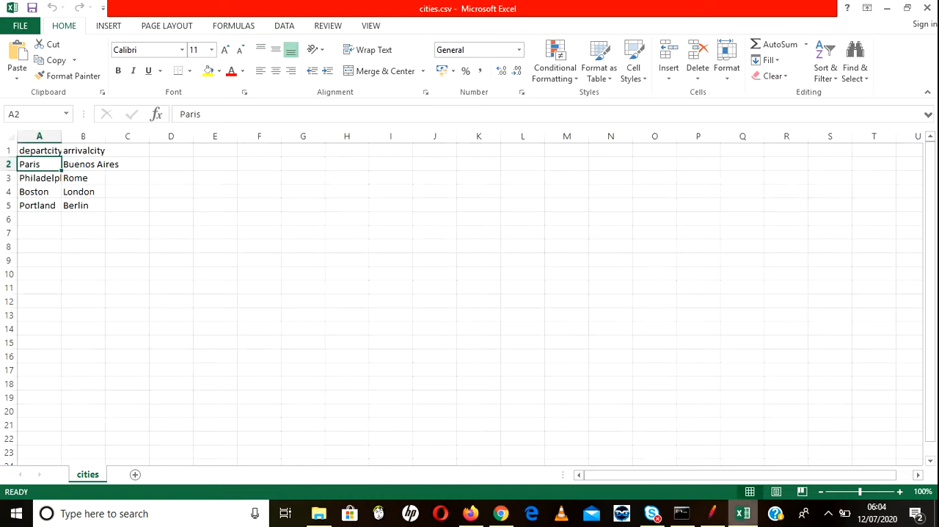
# Step: Back in JMeter, inspect the request bodies of the first iteration's reserve.php and purchase.php samples and the second iteration's purchase.php sample
pyautogui.click(712, 513)
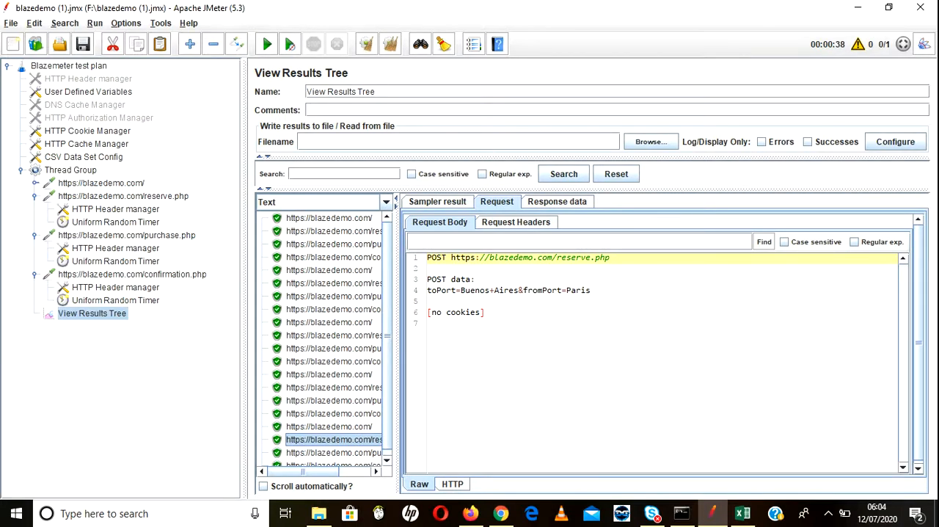
pyautogui.click(334, 231)
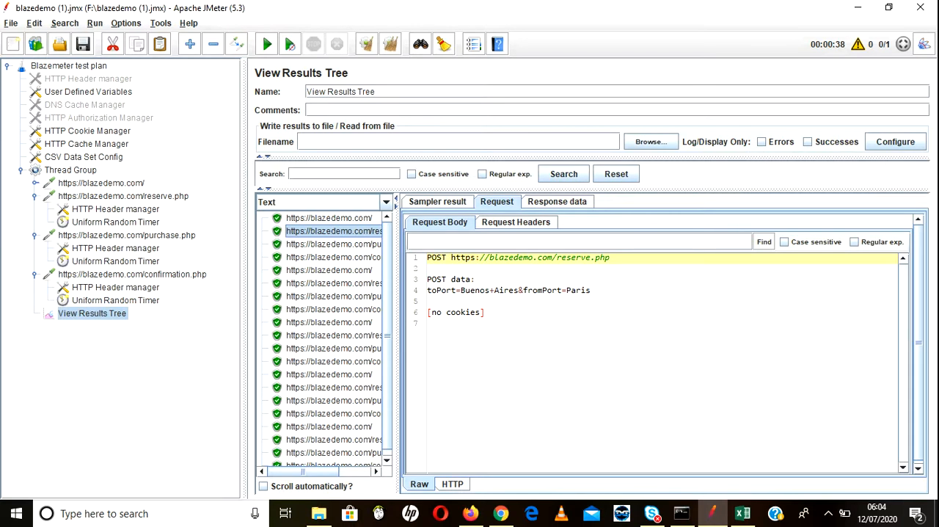
pyautogui.click(334, 244)
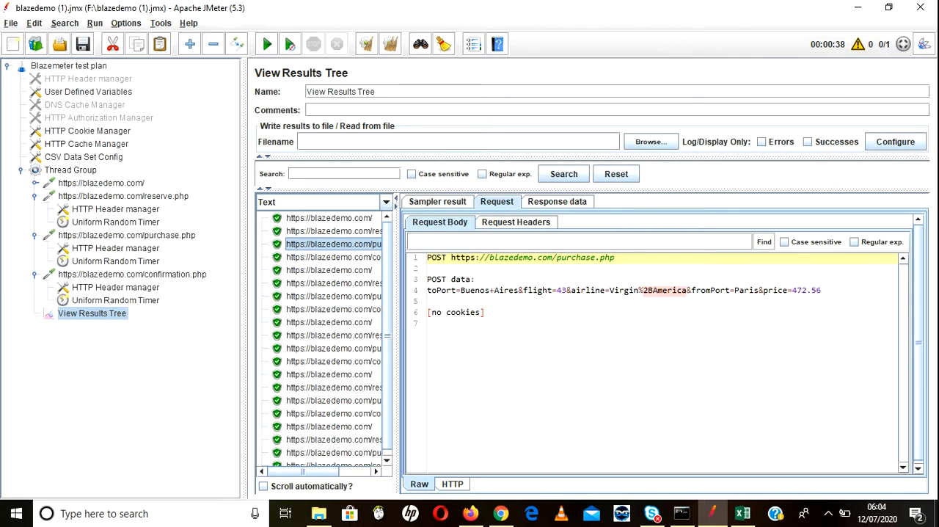
pyautogui.click(333, 297)
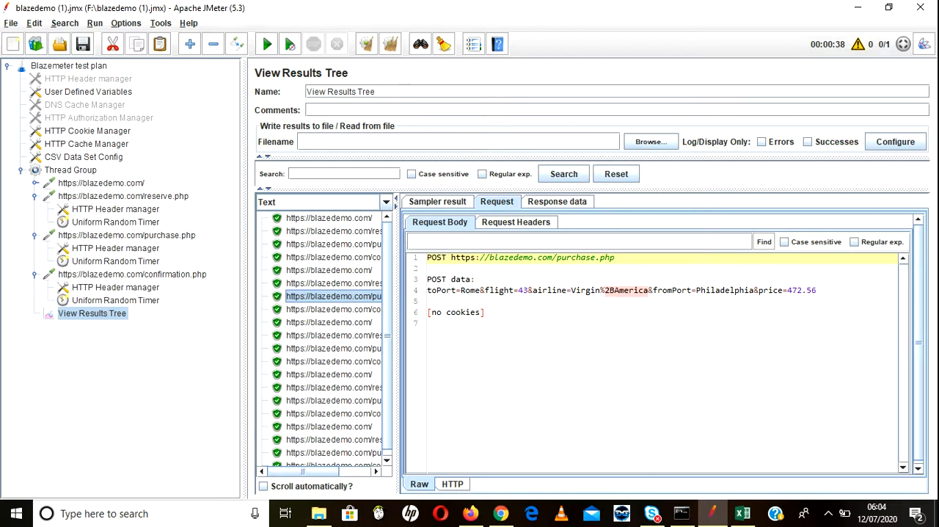
# Step: Examine the response bodies of the second iteration's purchase.php sample and the third iteration's purchase.php and confirmation.php samples
pyautogui.click(557, 201)
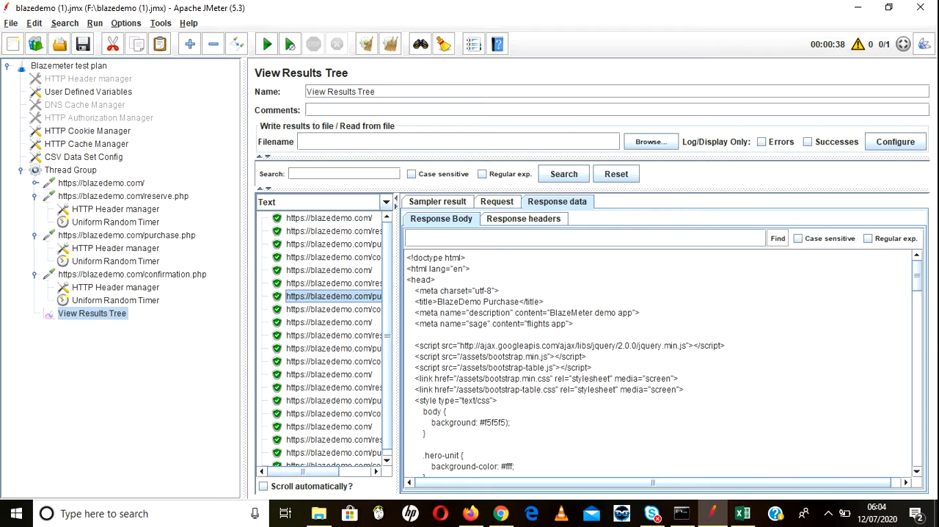
pyautogui.scroll(-15, 660, 363)
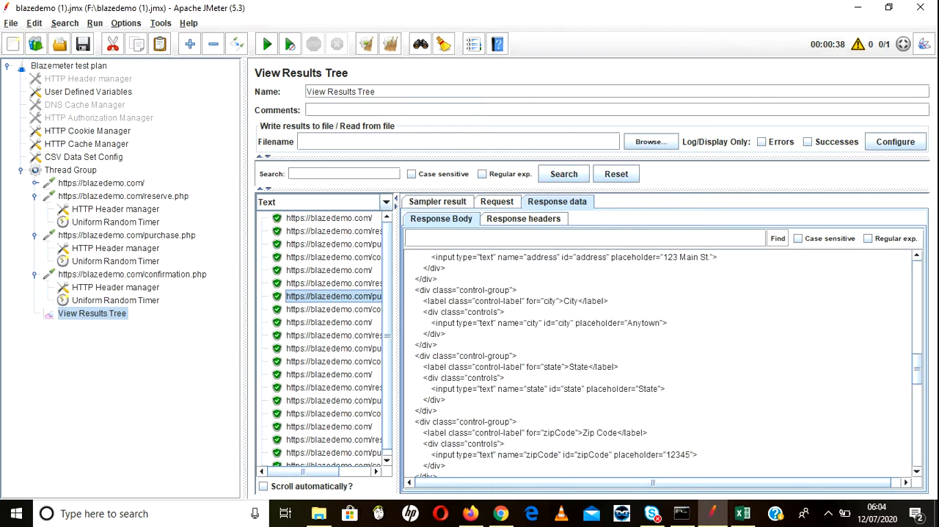
pyautogui.click(333, 349)
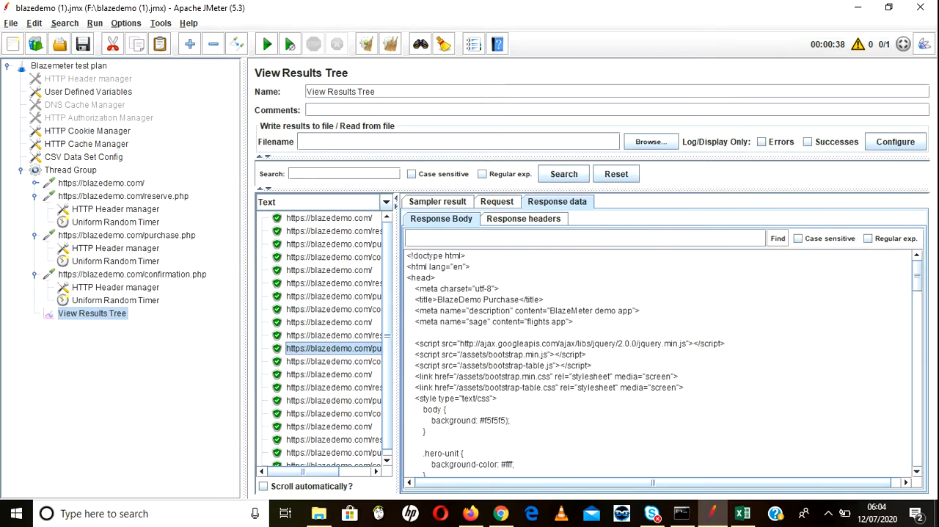
pyautogui.click(334, 362)
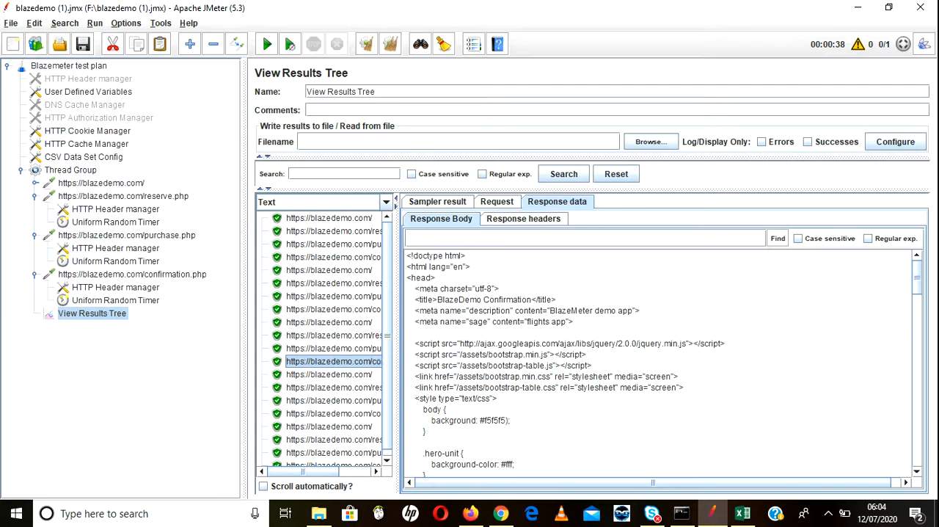
pyautogui.click(333, 335)
pyautogui.click(333, 348)
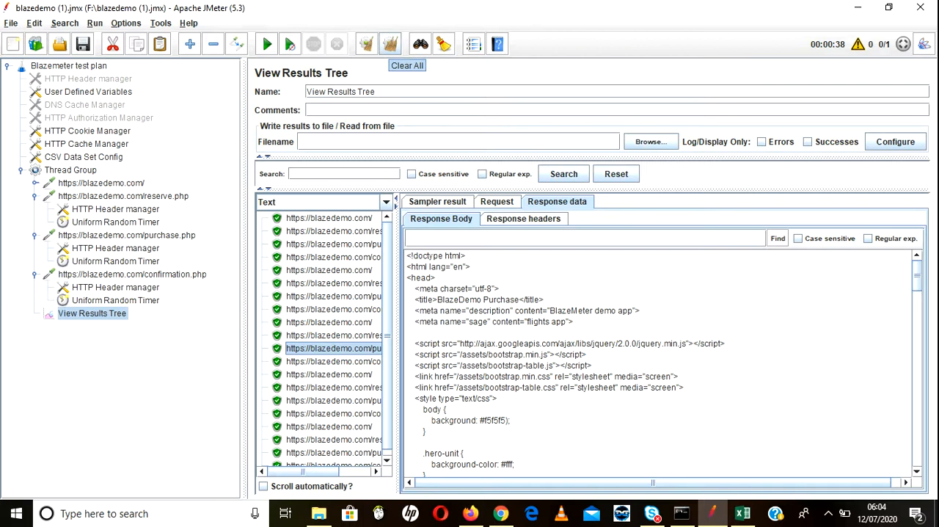
# Step: Clear all previous test results and set the Thread Group's number of threads to 2
pyautogui.click(390, 44)
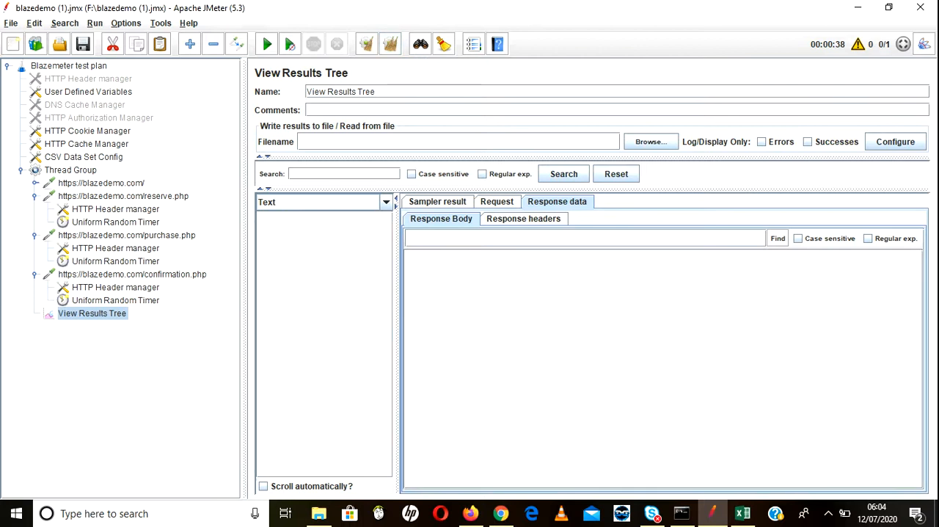
pyautogui.click(70, 171)
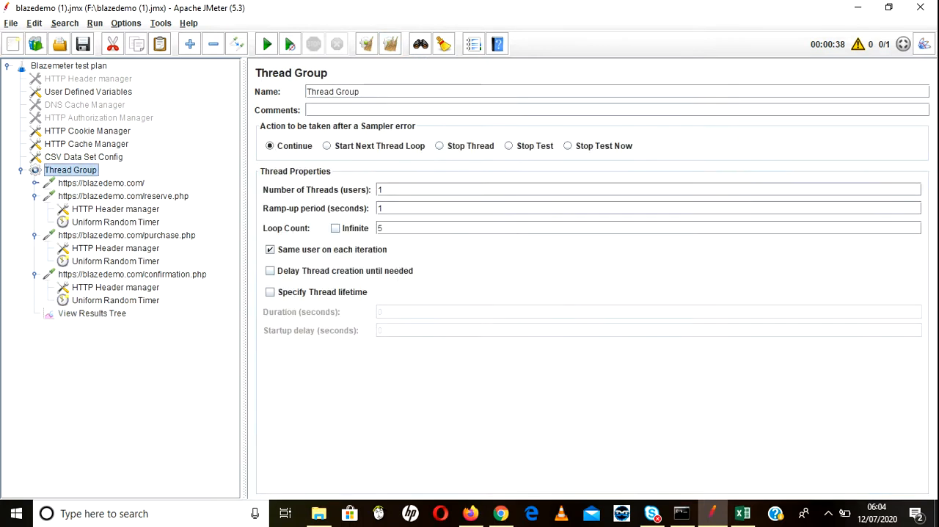
pyautogui.click(380, 189)
pyautogui.write('2')
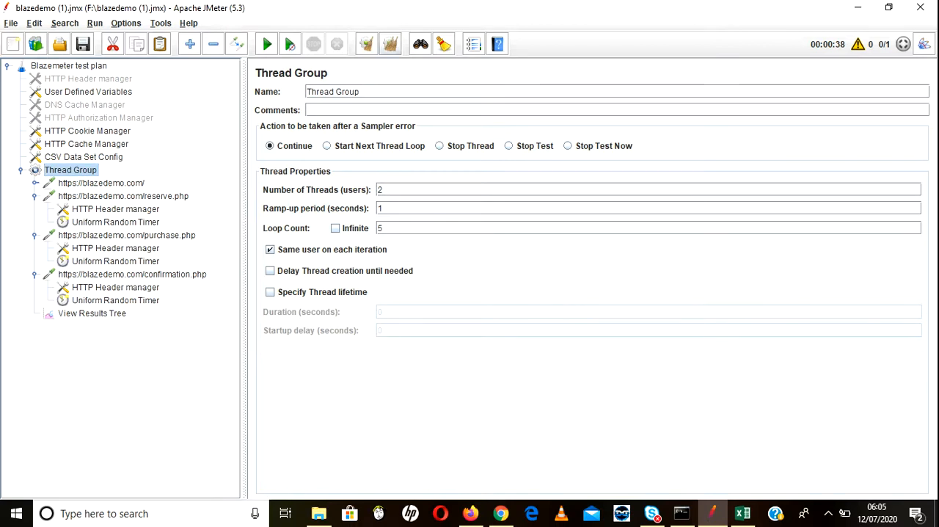
# Step: Run the test from View Results Tree and inspect the toPort and fromPort values in the second reserve.php sample's request body
pyautogui.click(92, 313)
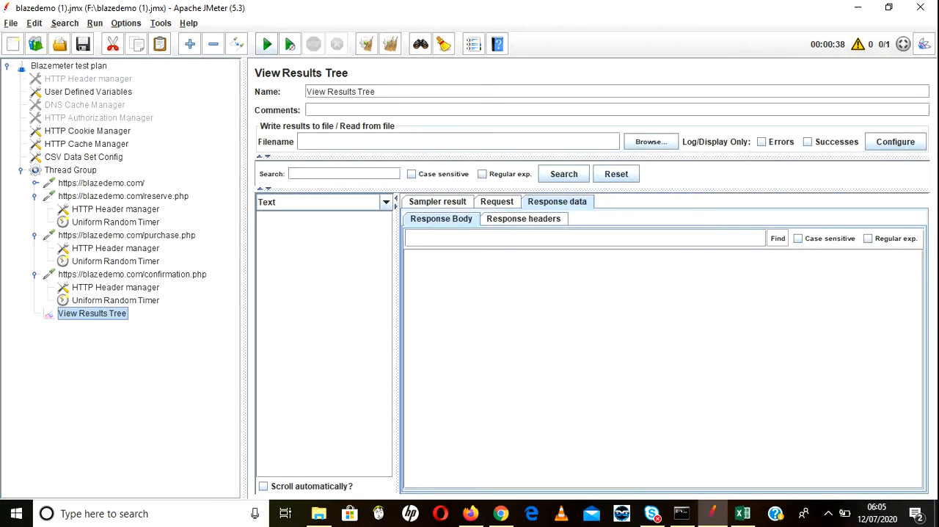
pyautogui.click(267, 44)
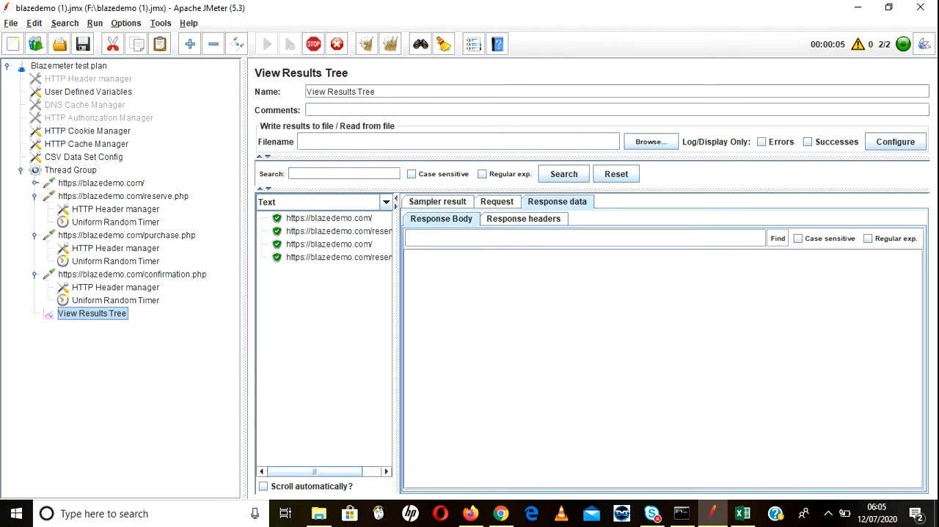
pyautogui.click(329, 245)
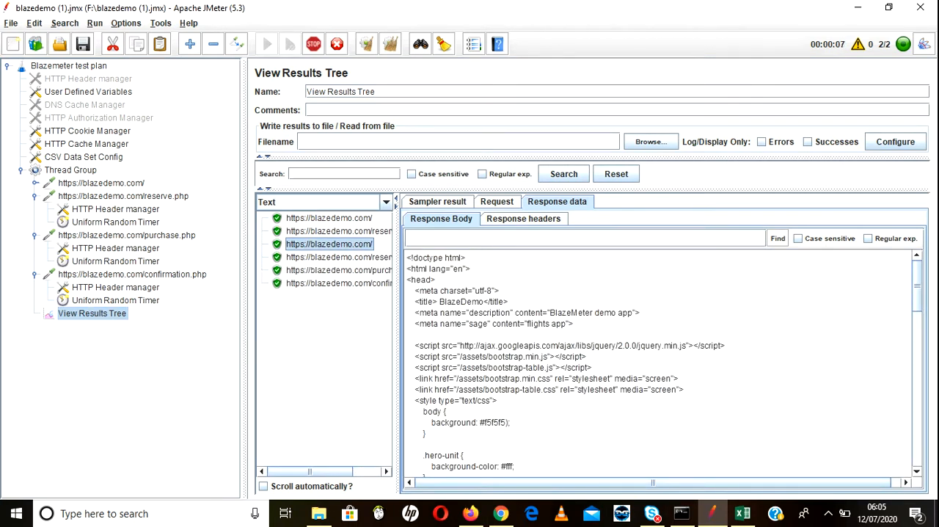
pyautogui.click(339, 258)
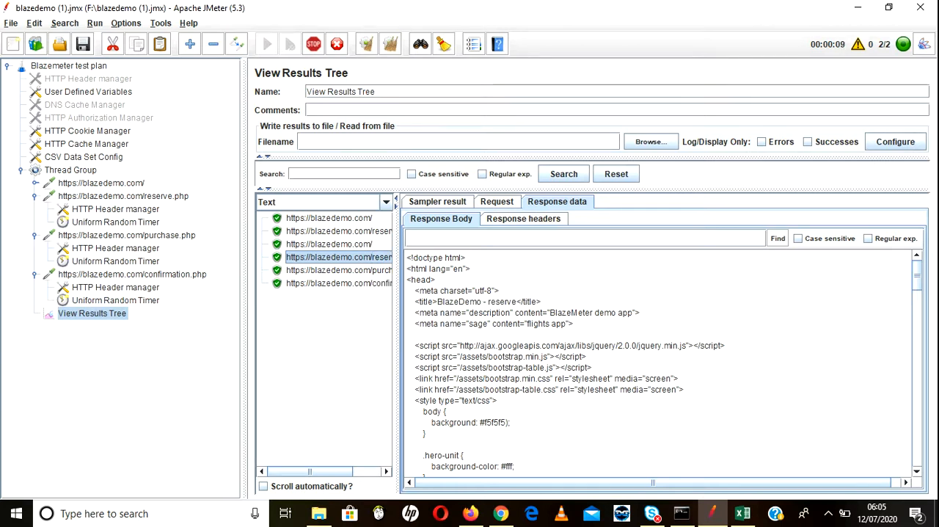
pyautogui.click(496, 202)
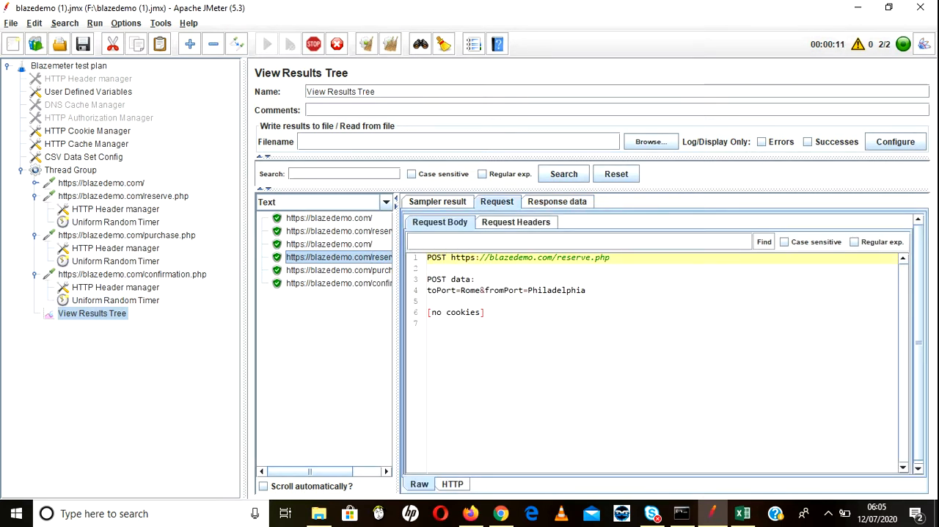
pyautogui.doubleClick(470, 290)
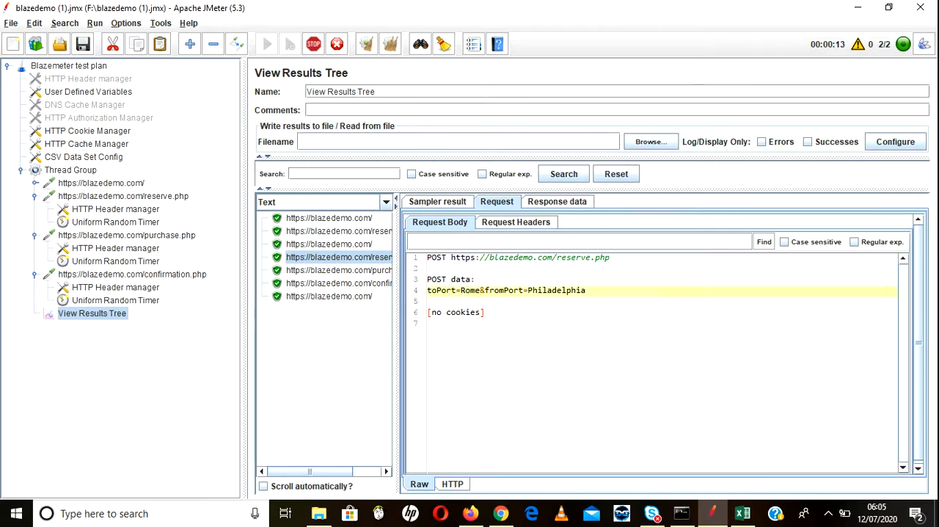
pyautogui.doubleClick(556, 290)
# Step: Compare the toPort and fromPort values in the request bodies of the first, second and third reserve.php samples
pyautogui.click(338, 231)
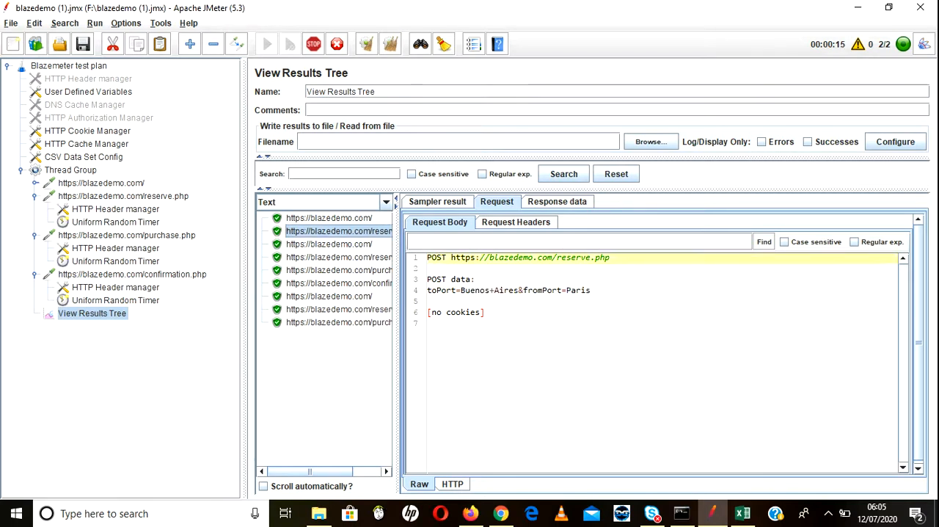
pyautogui.doubleClick(475, 291)
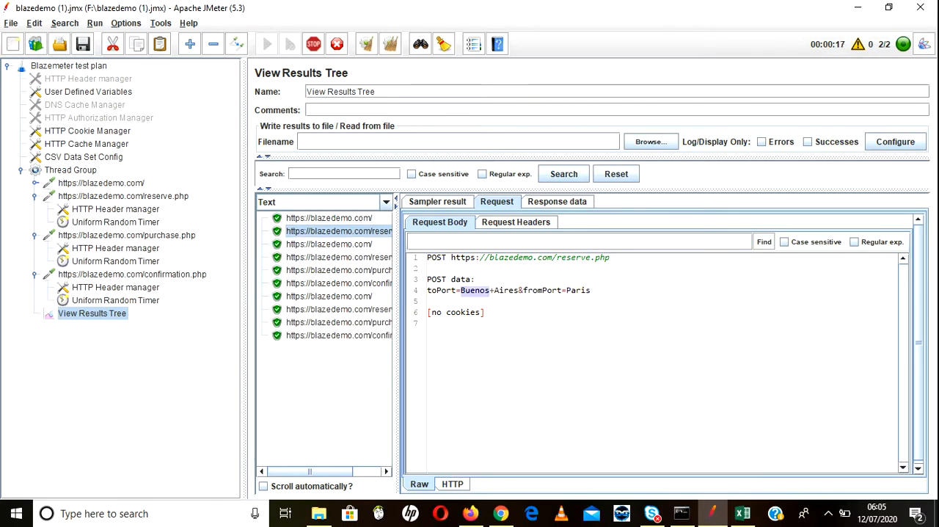
pyautogui.doubleClick(578, 290)
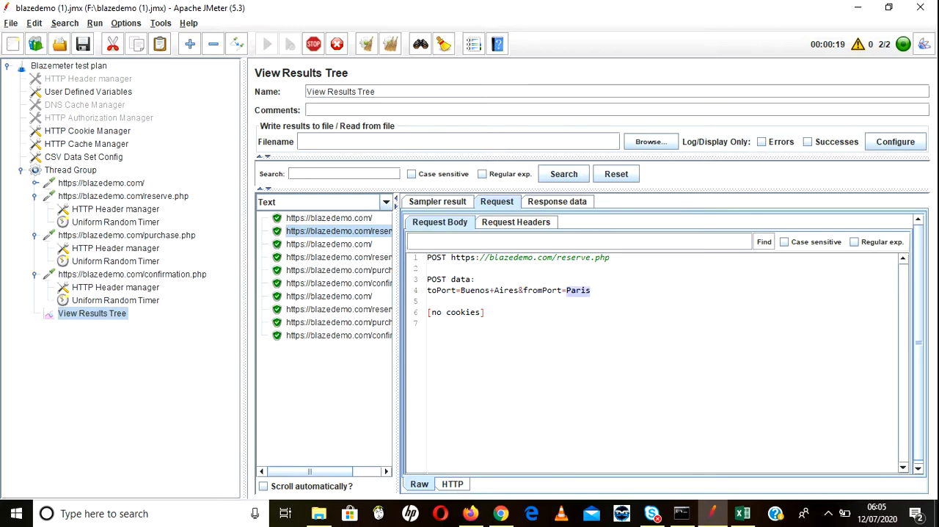
pyautogui.click(338, 258)
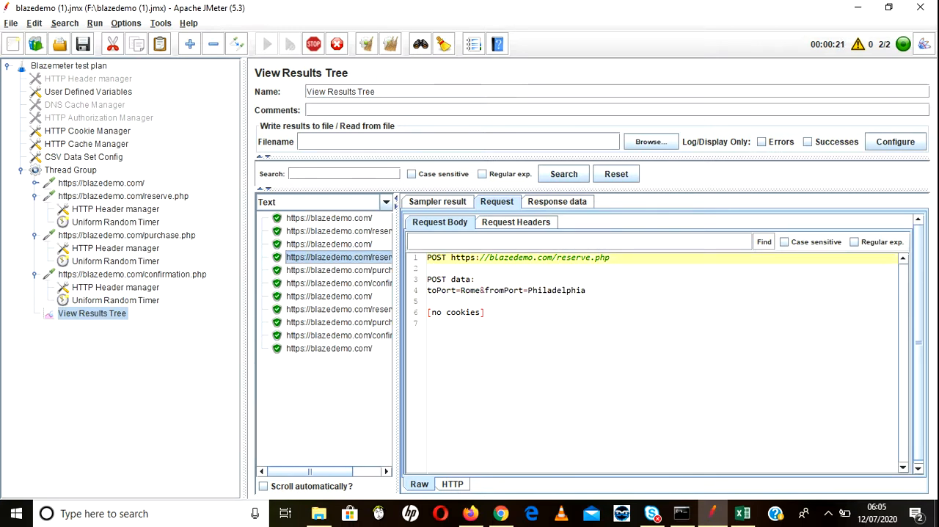
pyautogui.click(338, 309)
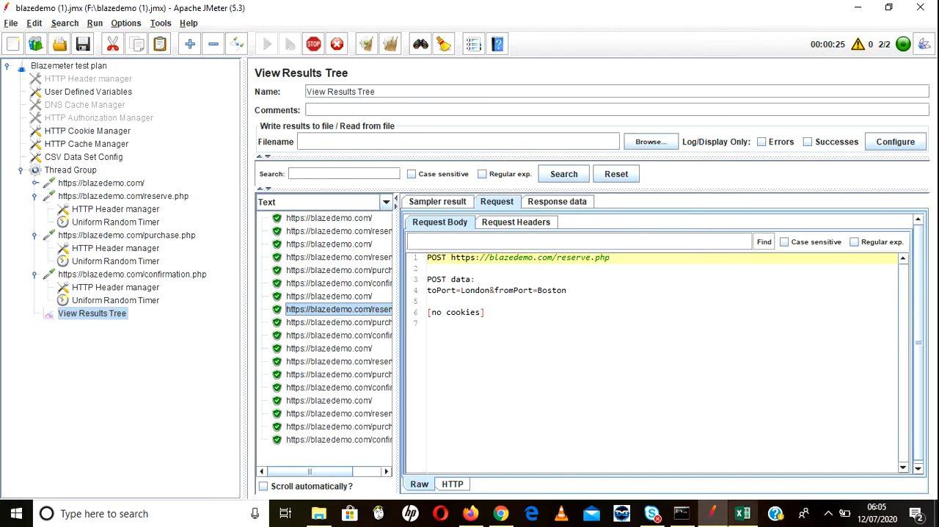
# Step: Switch to Excel and review the city pairs in rows 2 to 5 of cities.csv against the two threads' requests
pyautogui.click(742, 513)
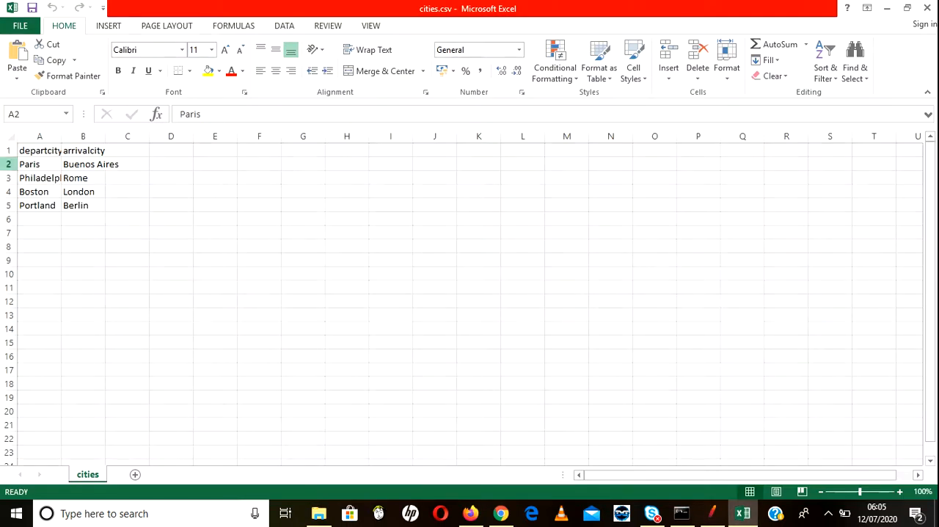
pyautogui.click(8, 164)
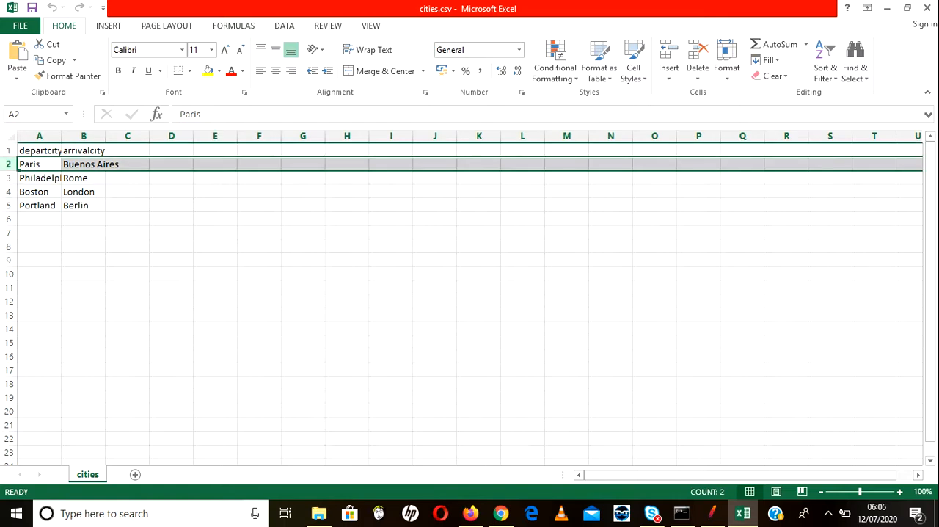
pyautogui.click(9, 179)
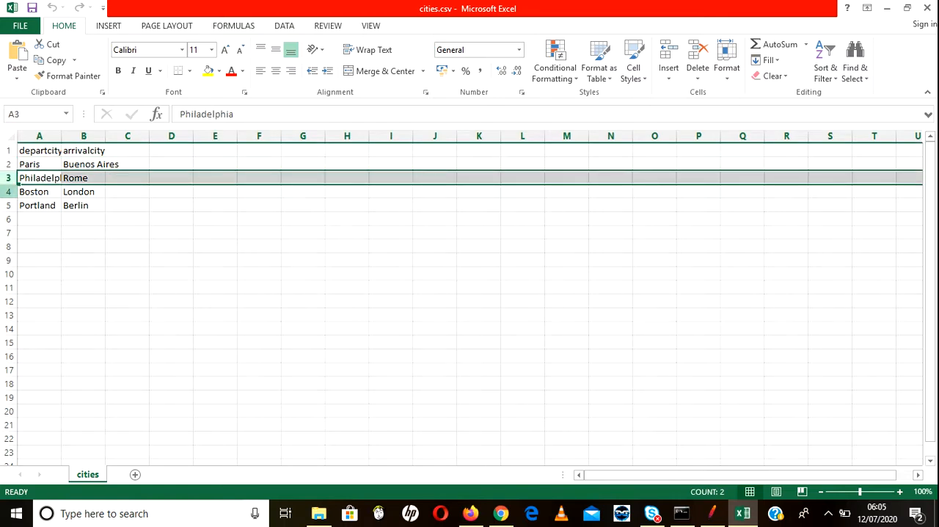
pyautogui.click(8, 191)
pyautogui.click(9, 205)
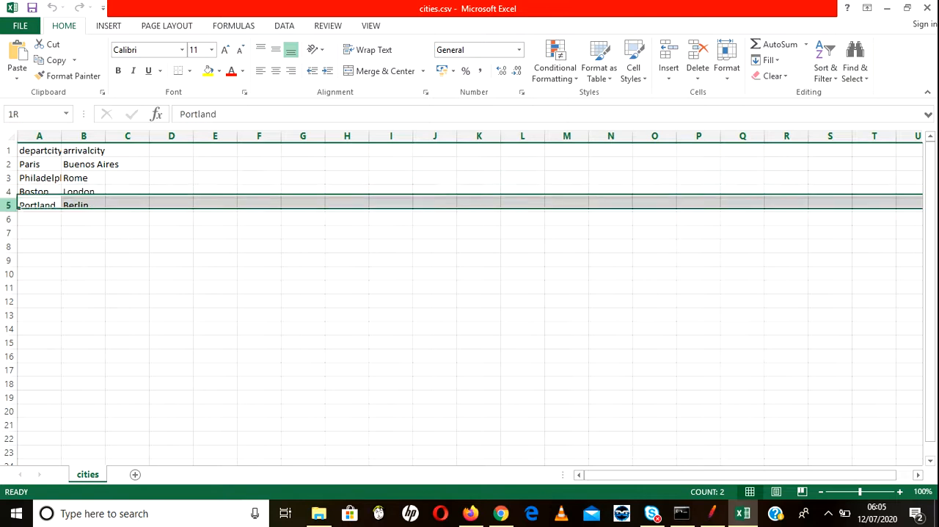
pyautogui.click(9, 164)
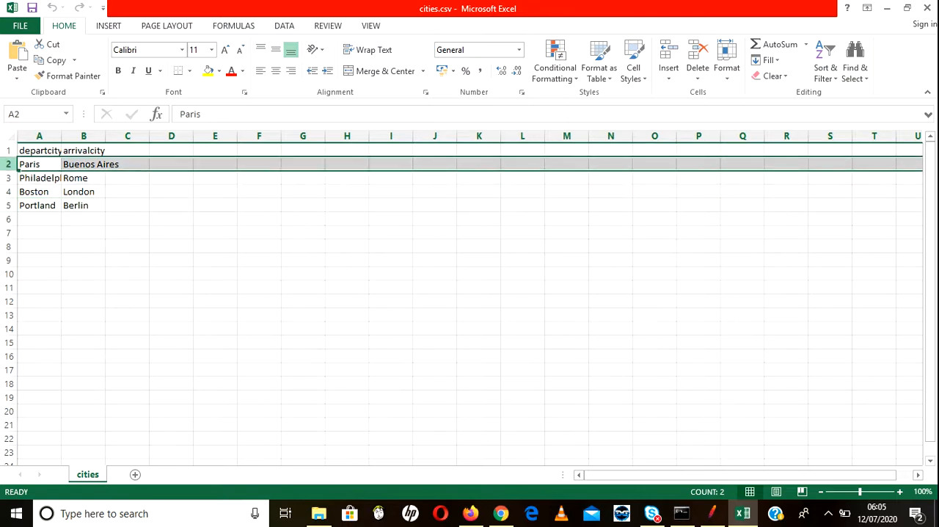
pyautogui.click(39, 178)
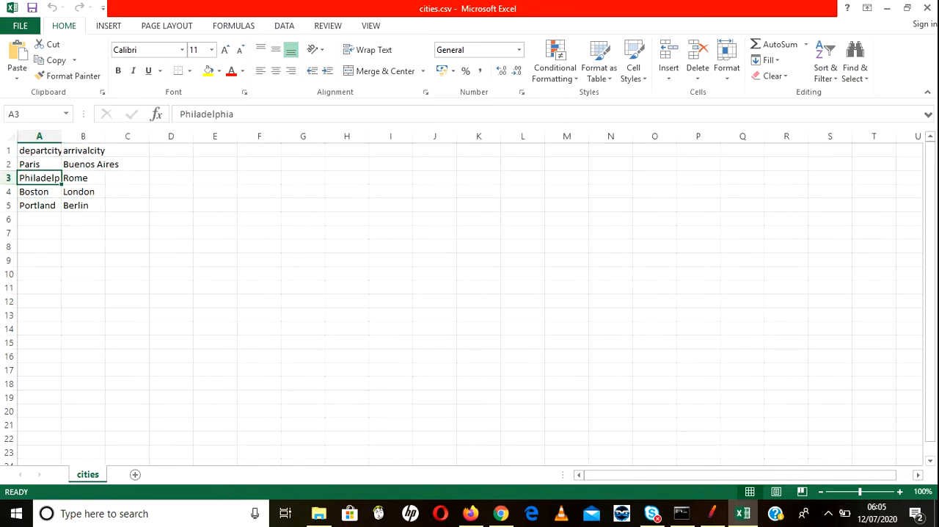
# Step: Switch back to JMeter and compare the toPort and fromPort values in the request bodies of further reserve.php and purchase.php samples
pyautogui.click(742, 513)
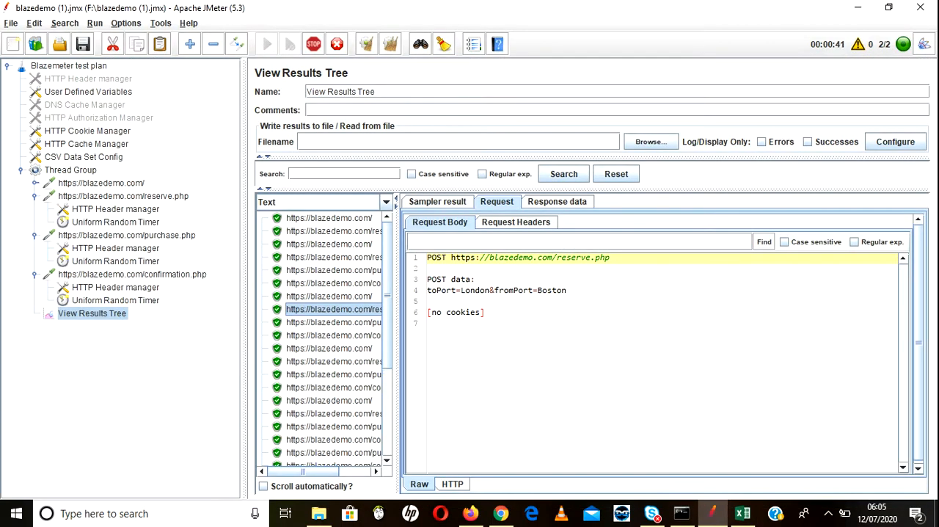
pyautogui.click(333, 322)
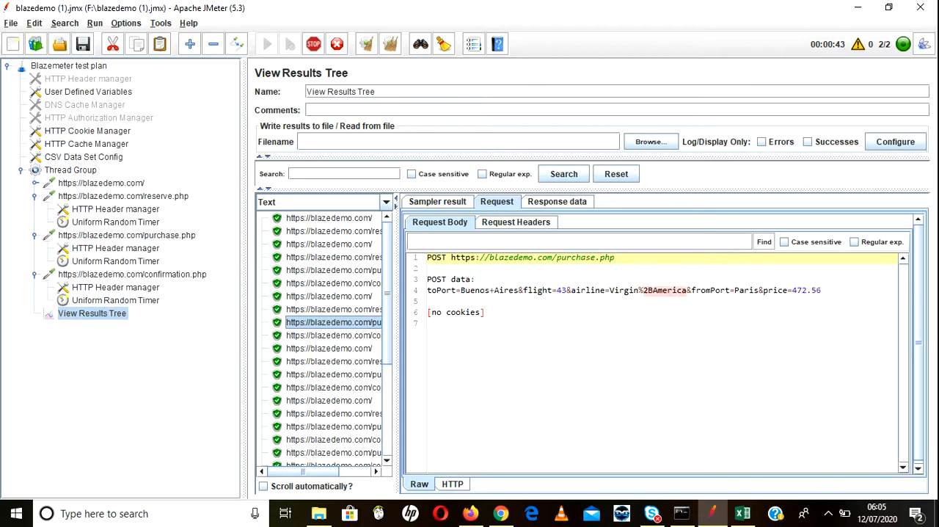
pyautogui.click(333, 362)
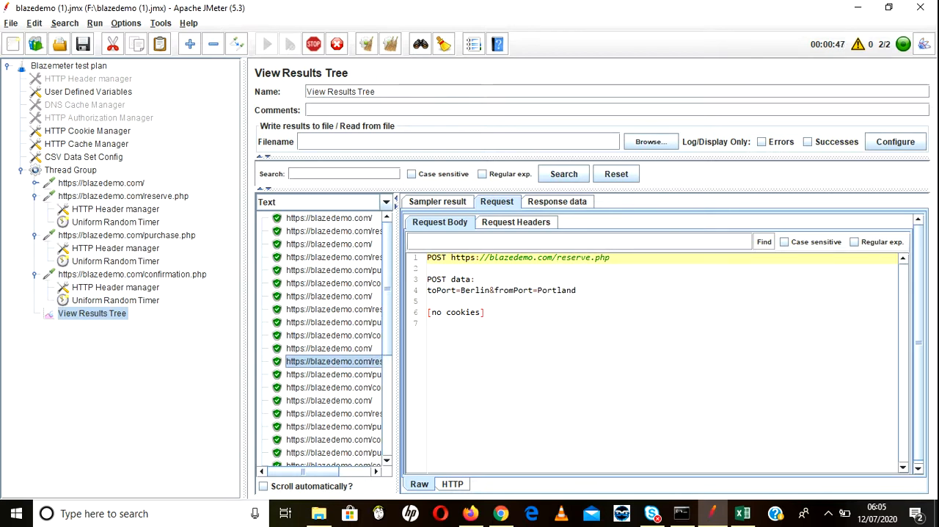
pyautogui.scroll(-3, 327, 337)
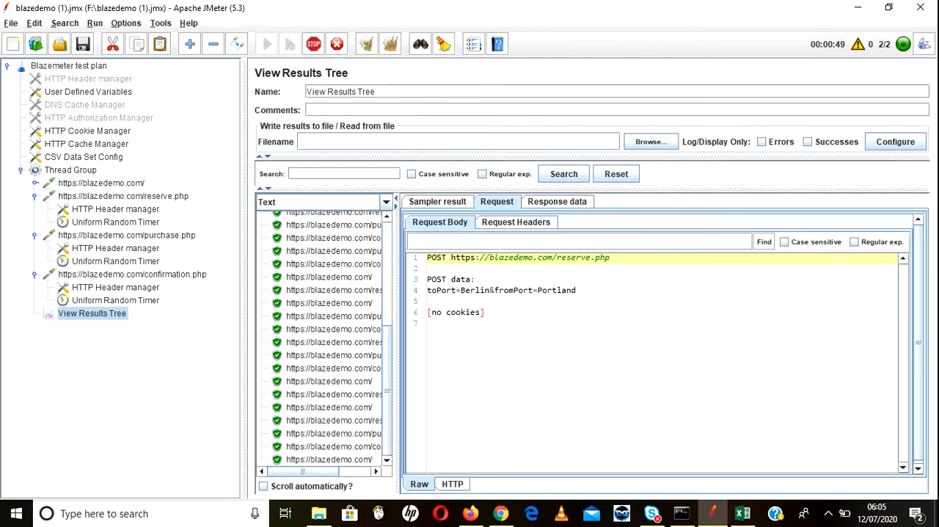
pyautogui.click(333, 420)
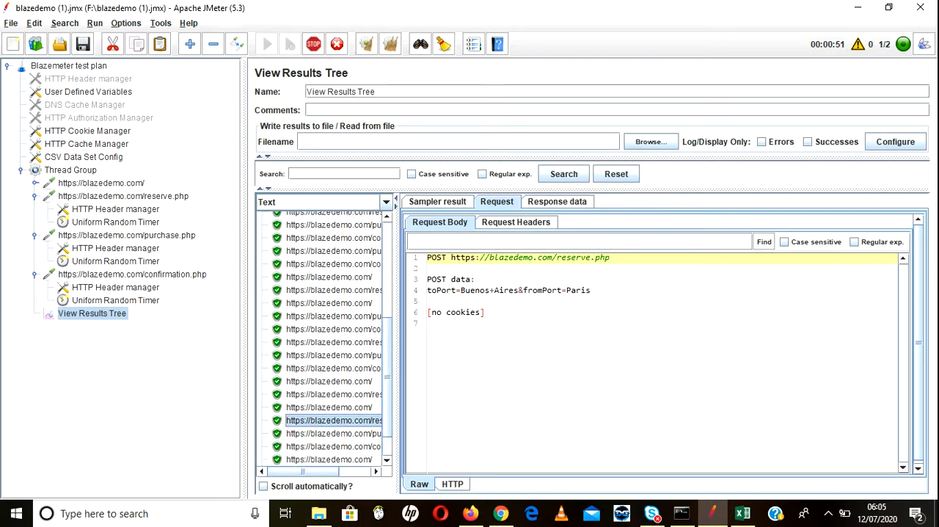
pyautogui.click(334, 433)
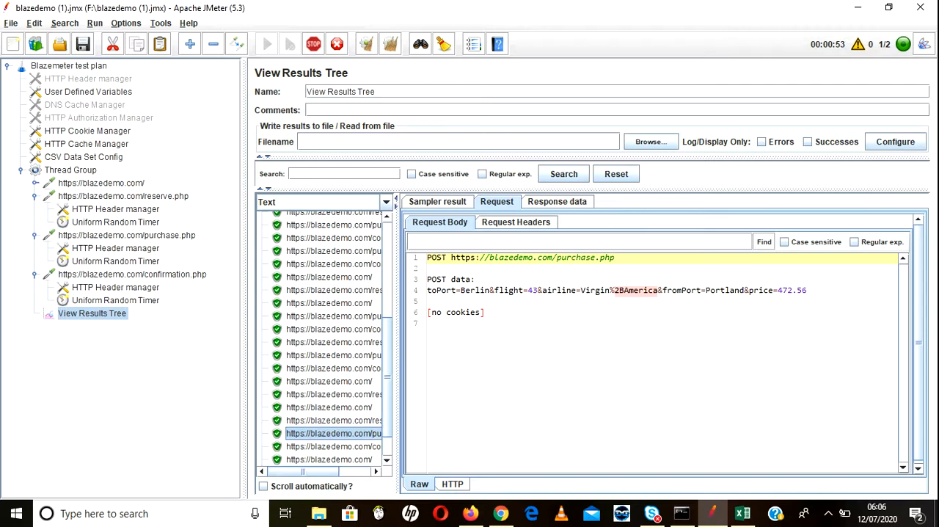
# Step: Inspect the request bodies of the final reserve.php, purchase.php and confirmation.php samples to see which city pairs the last loops used
pyautogui.scroll(-2, 327, 337)
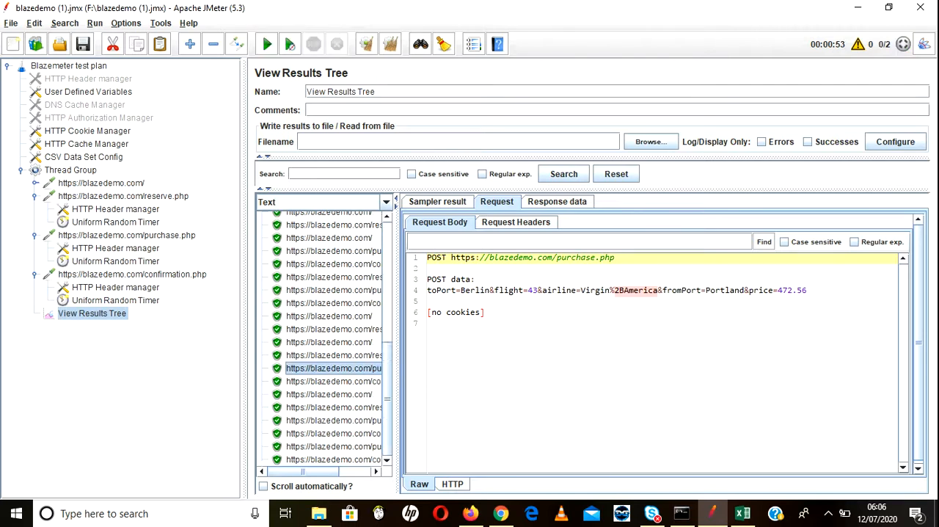
pyautogui.click(334, 407)
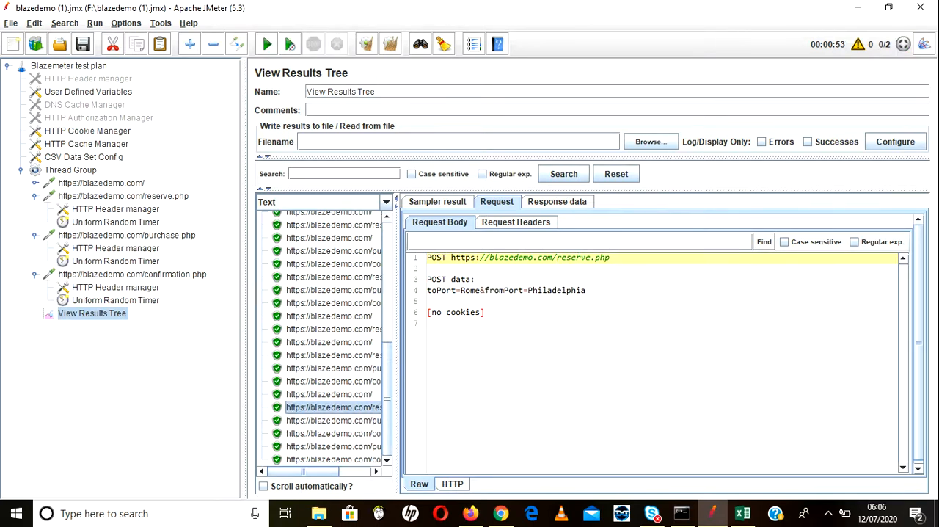
pyautogui.click(334, 421)
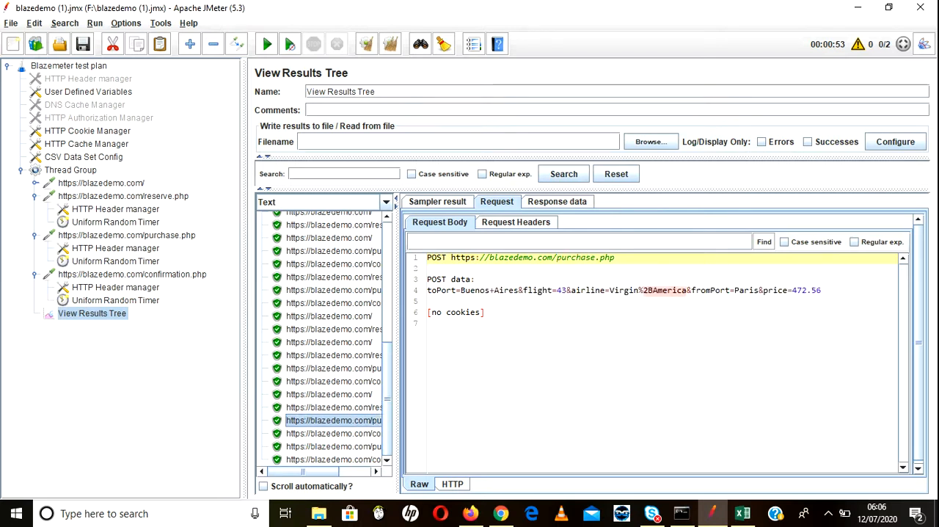
pyautogui.click(333, 433)
pyautogui.click(333, 446)
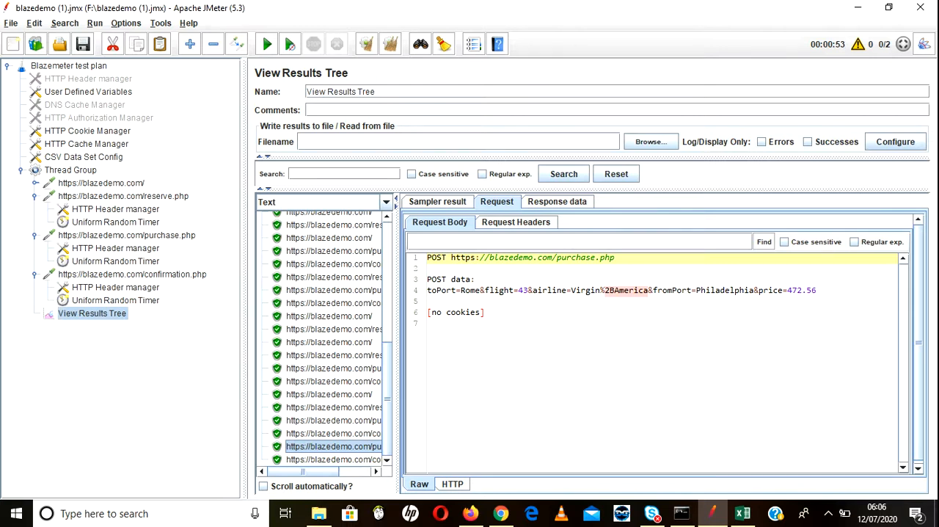
# Step: Review the CSV Data Set Config settings for cities.csv alongside the parameters of the confirmation.php request
pyautogui.click(83, 157)
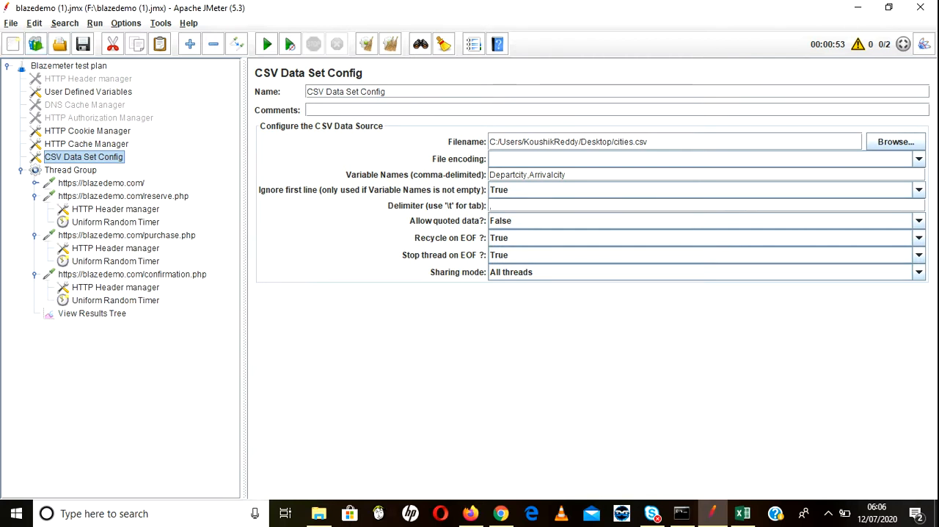
pyautogui.click(132, 275)
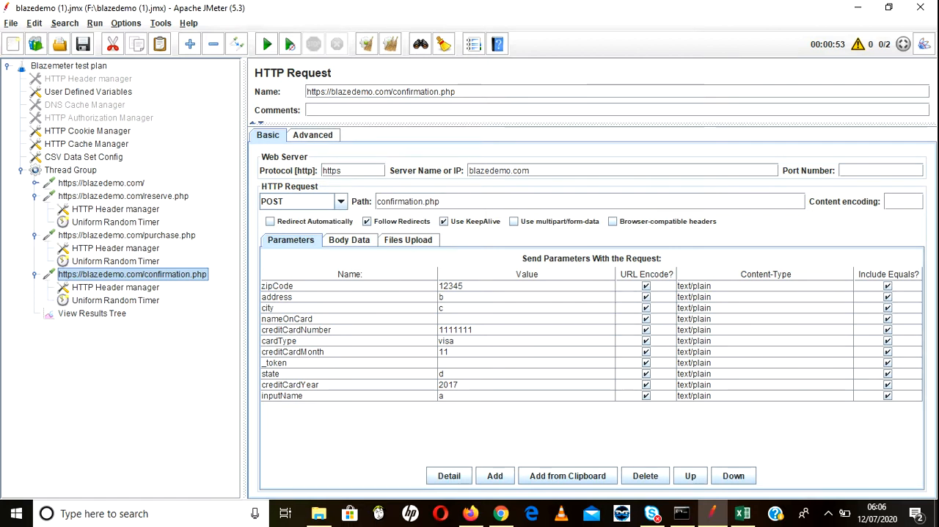
pyautogui.click(84, 157)
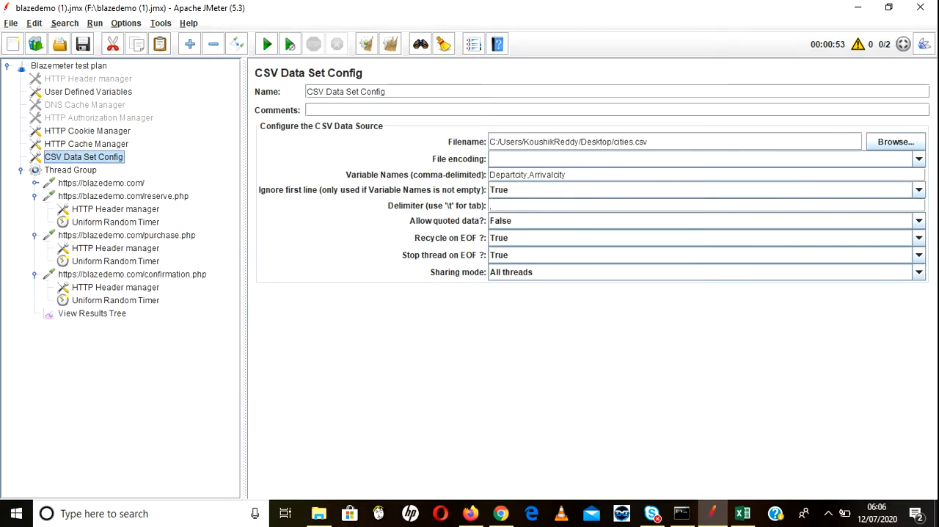
pyautogui.click(132, 274)
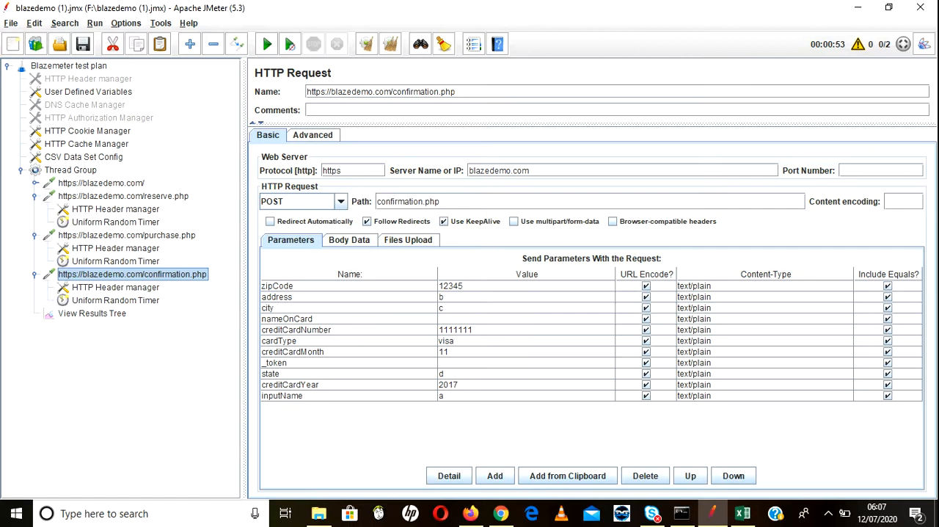
# Step: Check the toPort and fromPort variables in the reserve.php request against the sample results in View Results Tree
pyautogui.click(124, 196)
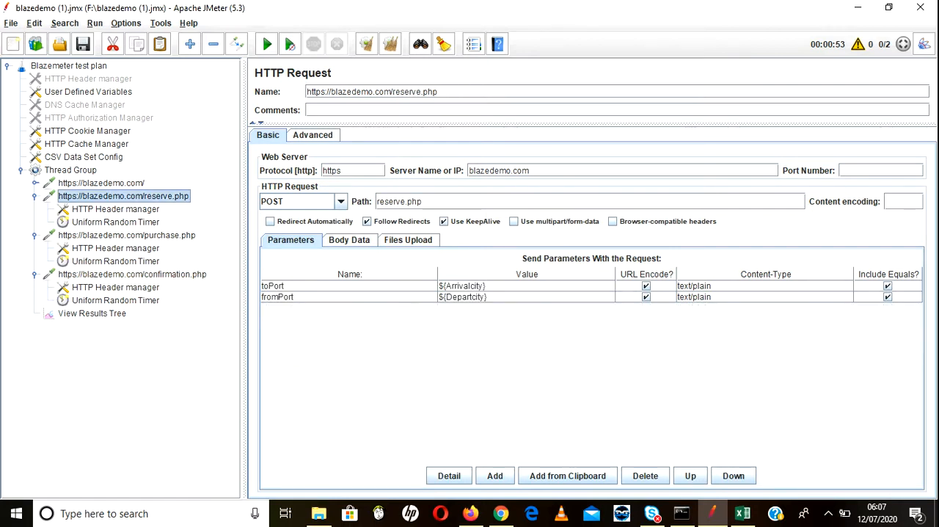
pyautogui.click(92, 313)
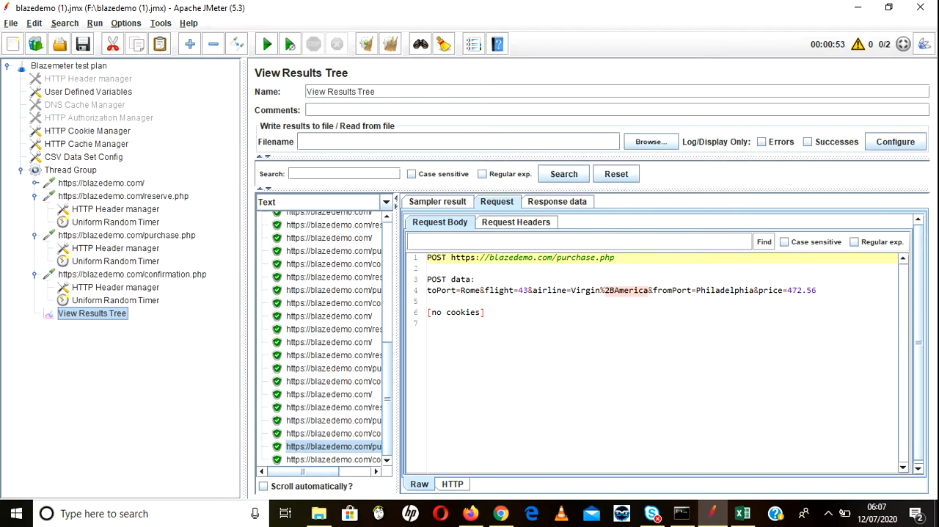
pyautogui.click(123, 195)
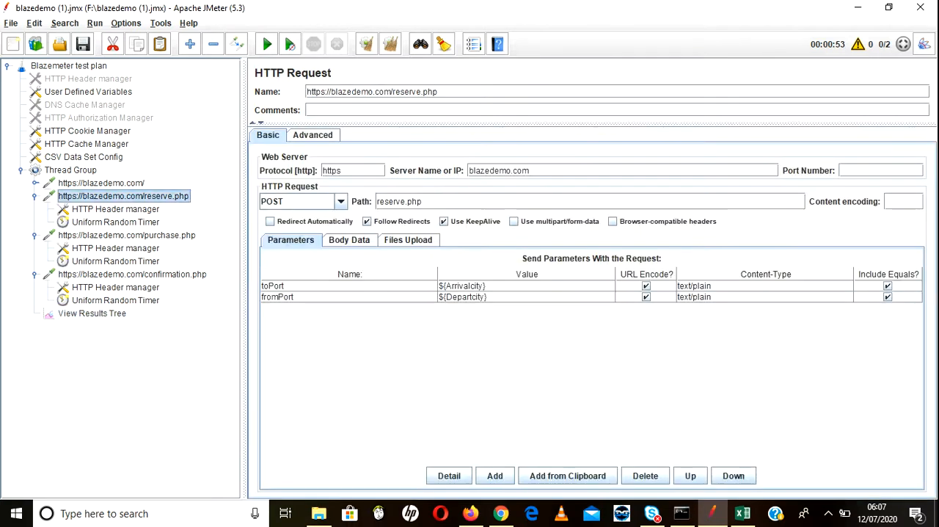